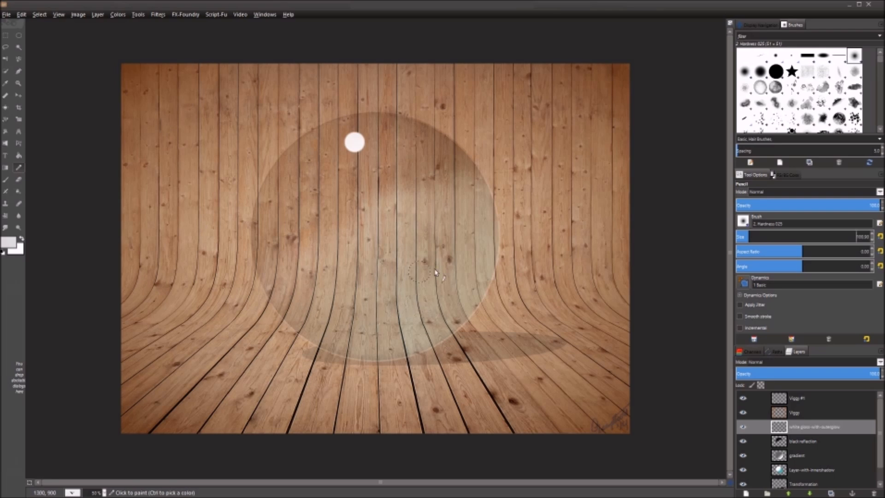
Open 01-place-inside-psd.jpg from the 3 Curved Wooden Backdrops Vol.2 folder inside Pictures > Media Militia
left_click(6, 15)
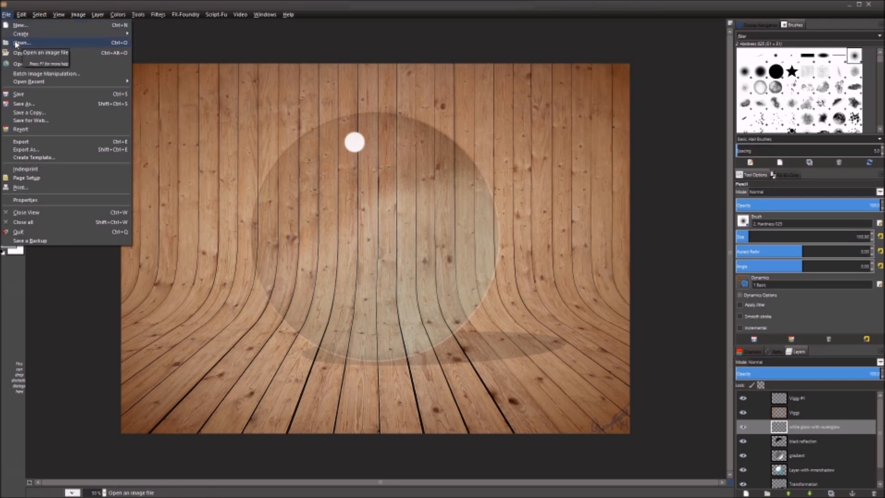
left_click(16, 43)
left_click_drag(224, 80, 340, 73)
left_click(150, 181)
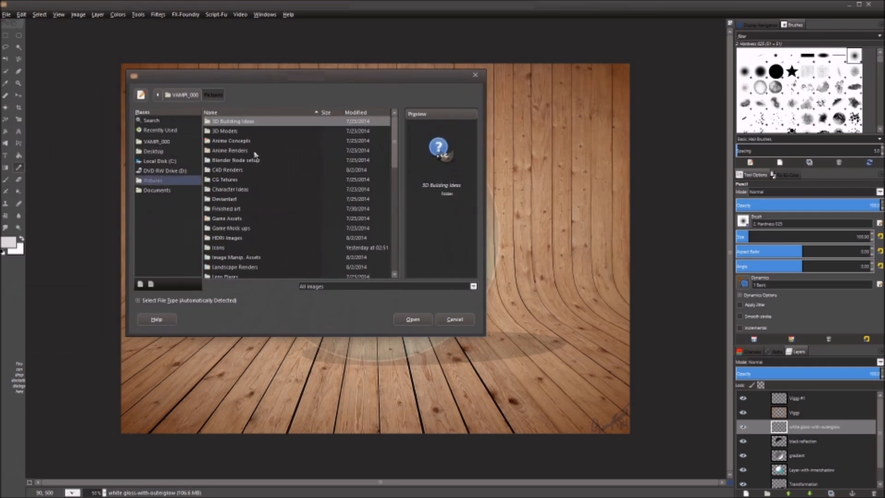
scroll(294, 190, "down", 4)
scroll(266, 250, "down", 2)
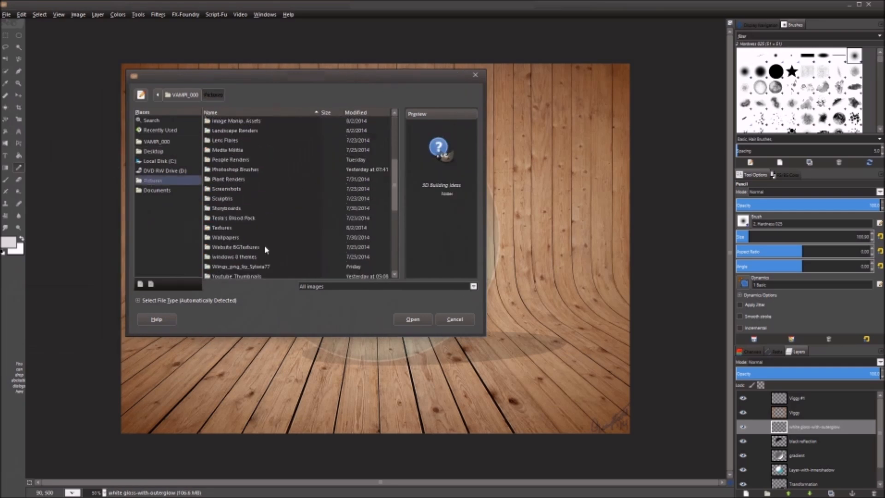
scroll(252, 179, "up", 1)
double_click(231, 174)
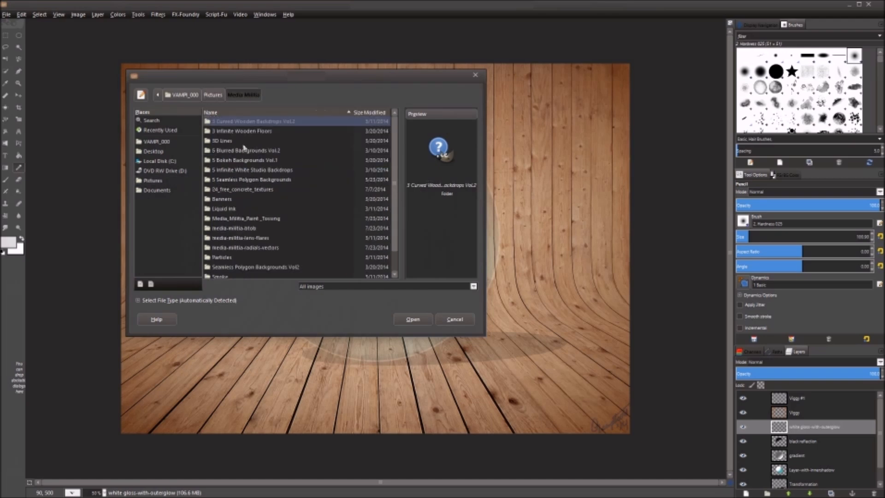
double_click(241, 122)
left_click(244, 131)
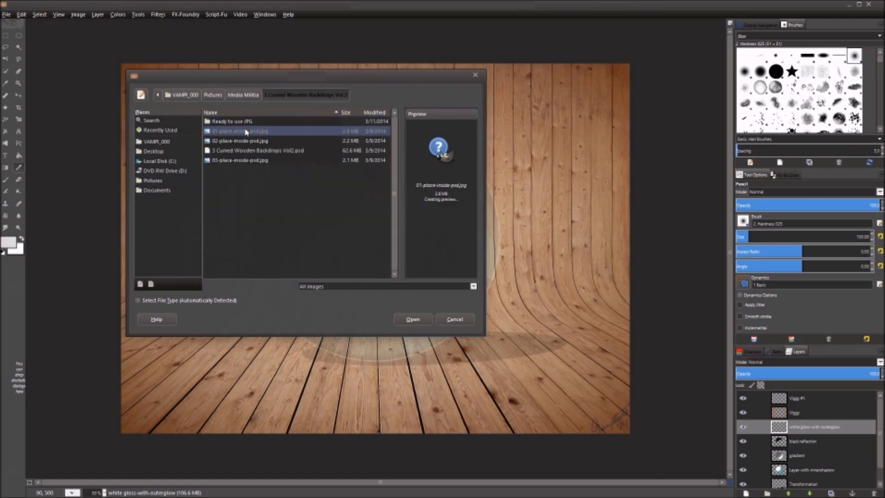
left_click(412, 319)
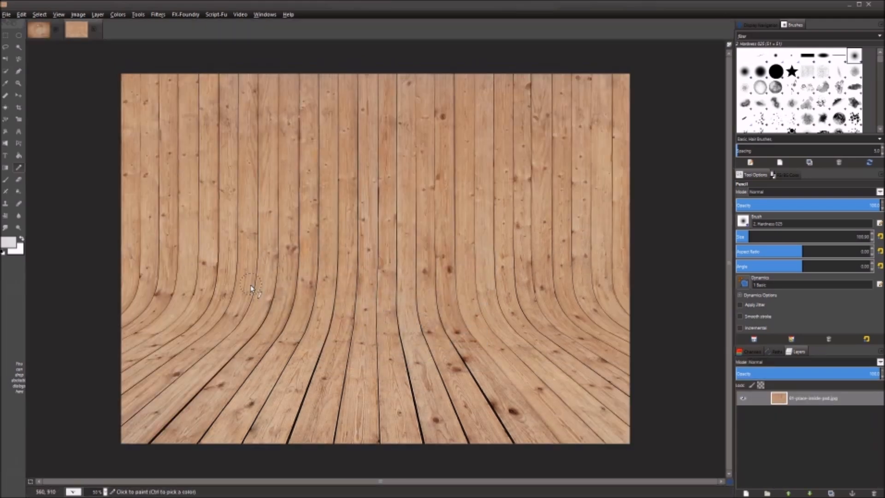
In the finished glass sphere image, hide the wooden background layer and both Viggy layers
left_click(39, 29)
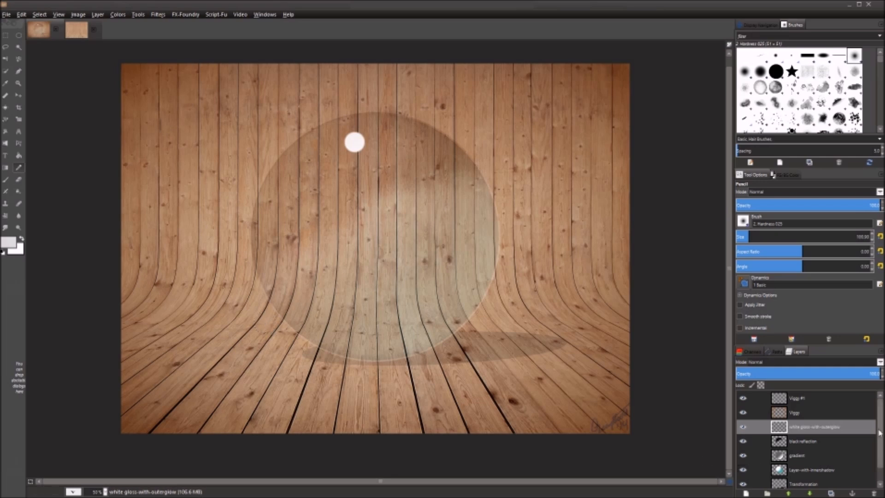
left_click_drag(882, 435, 880, 455)
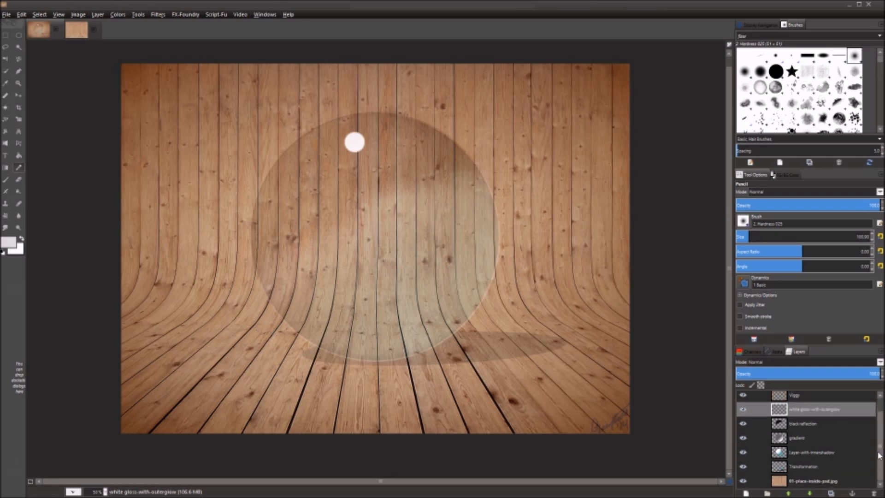
left_click(744, 481)
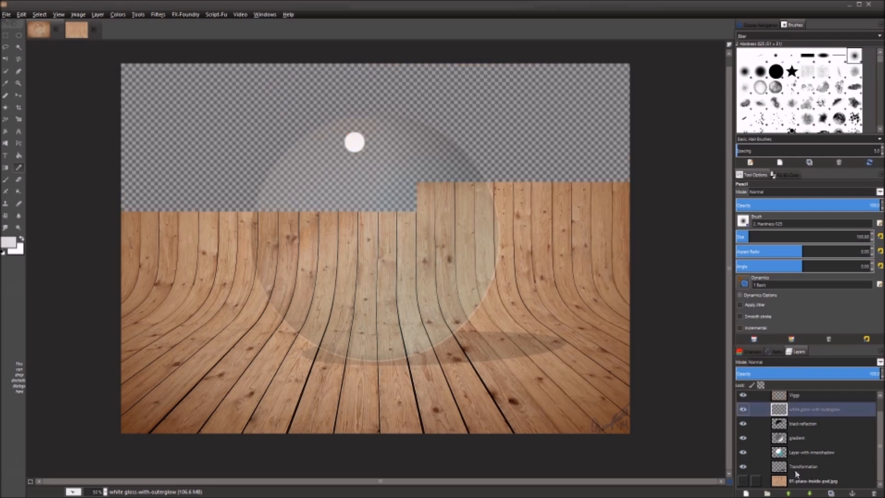
scroll(796, 474, "up", 1)
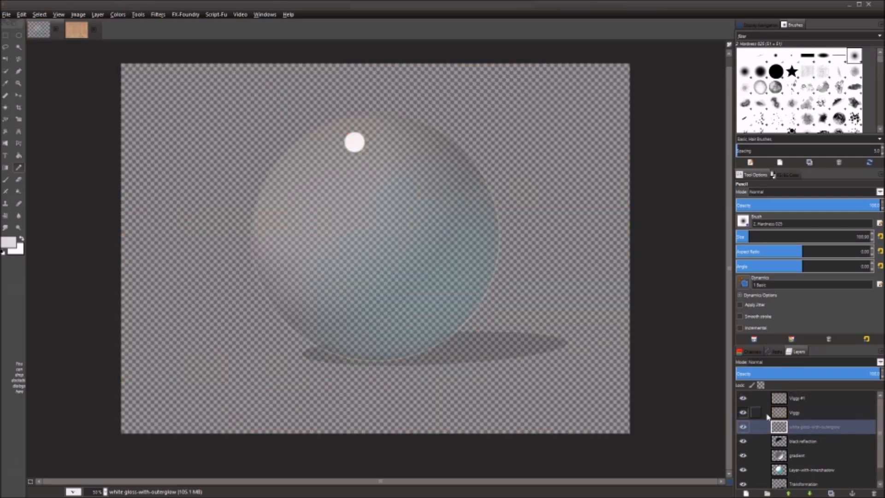
left_click(743, 412)
left_click(743, 398)
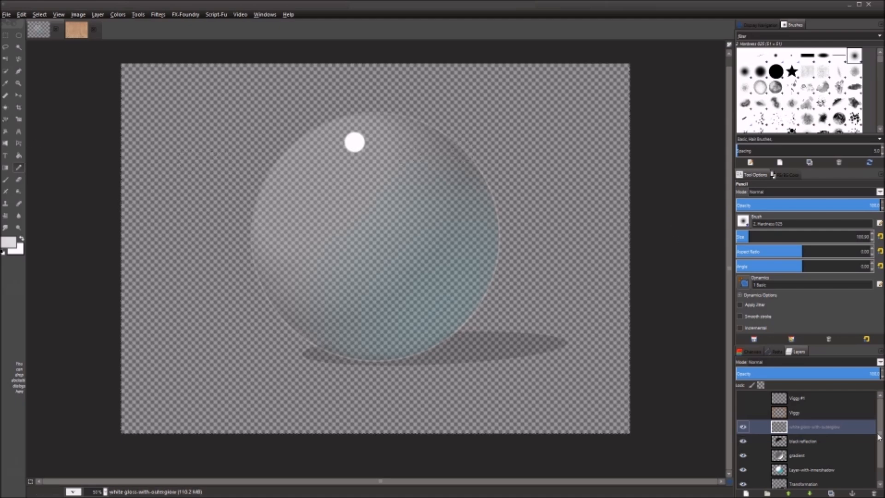
Add a new layer directly above the hidden wooden background layer in the glass sphere image
scroll(877, 476, "down", 1)
left_click(756, 481)
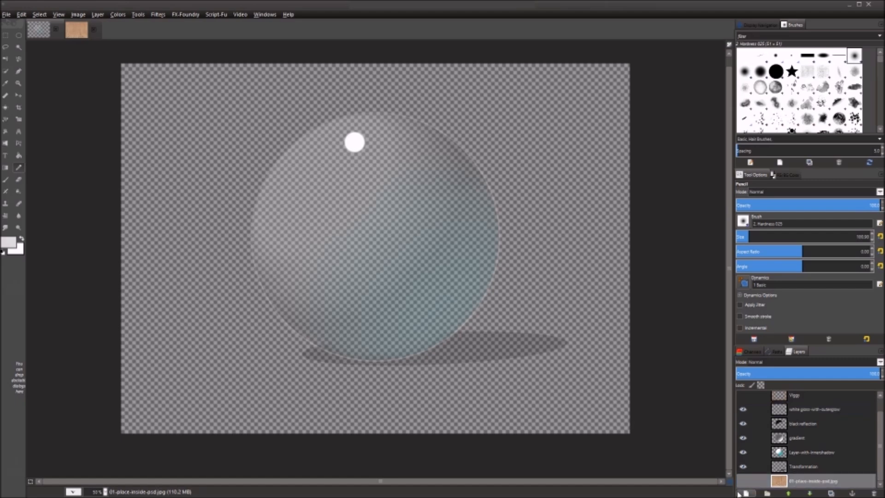
left_click(746, 493)
left_click(117, 188)
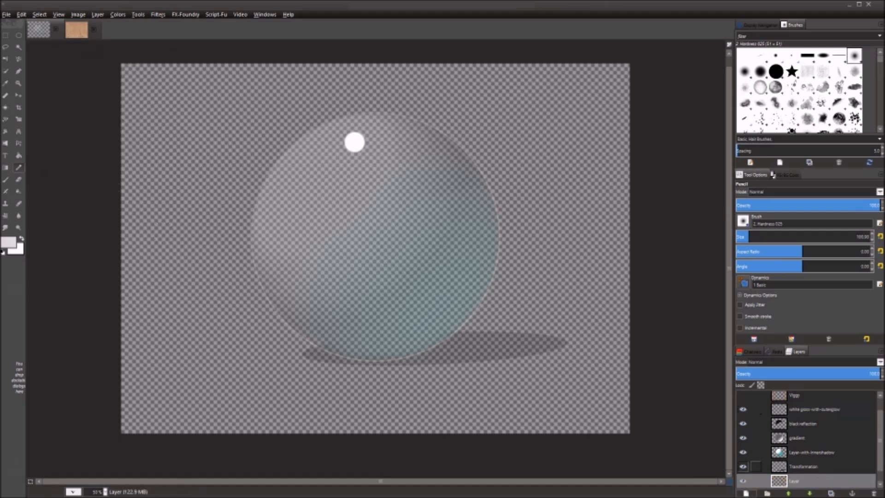
Fill the new layer with white to preview the glass sphere on a white backdrop, and undo the fill
left_click(21, 238)
left_click_drag(9, 242, 245, 323)
left_click_drag(8, 241, 220, 392)
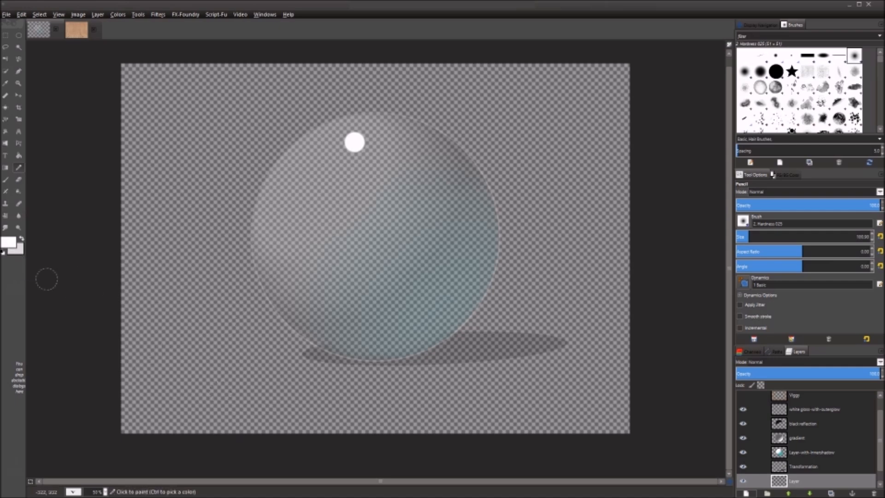
left_click(19, 155)
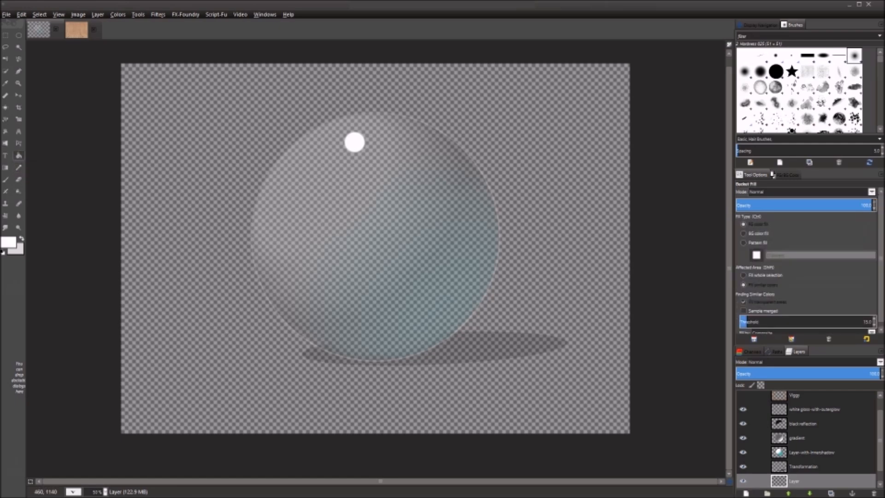
left_click(317, 336)
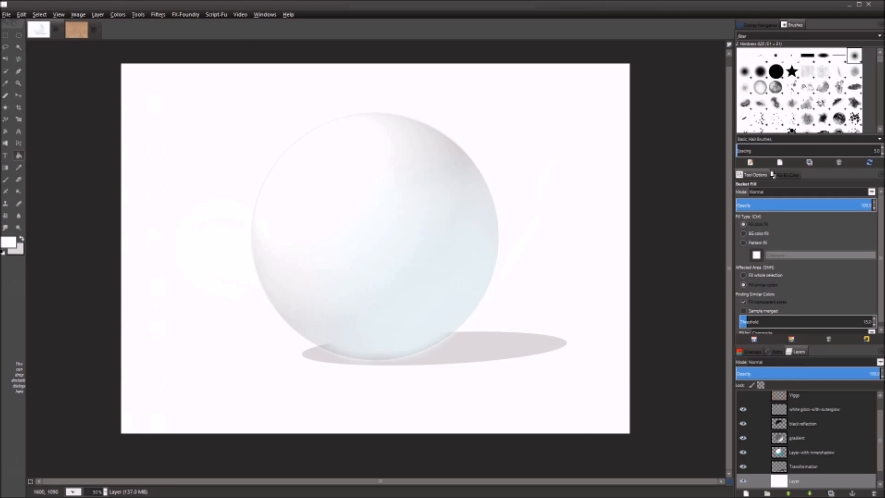
key("1")
left_click_drag(442, 188, 497, 264)
scroll(475, 255, "down", 2)
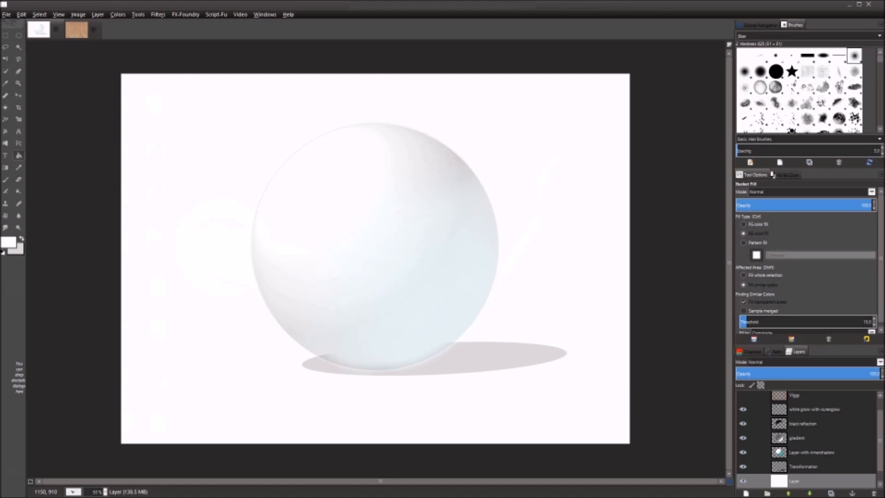
key("ctrl+x")
Reset the colours to default, fill the layer with black to preview the sphere on black, and undo the fill
left_click(3, 252)
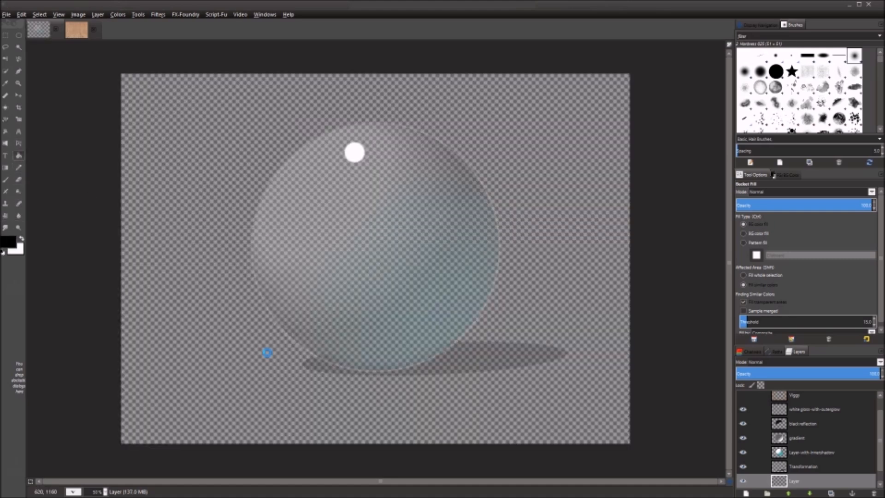
left_click(343, 432)
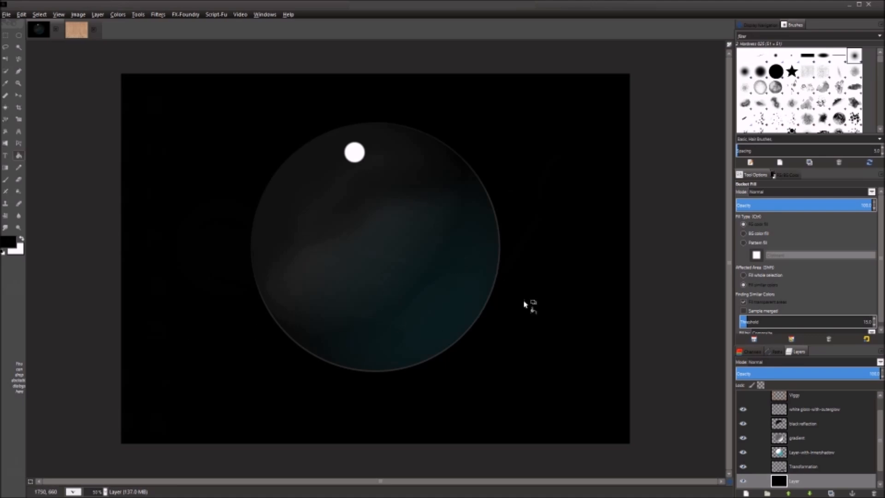
key("ctrl")
key("ctrl+z")
In the plain wooden backdrop image, make a circular selection of about 1070 × 1070 px near the centre with the Ellipse Select tool
left_click(77, 30)
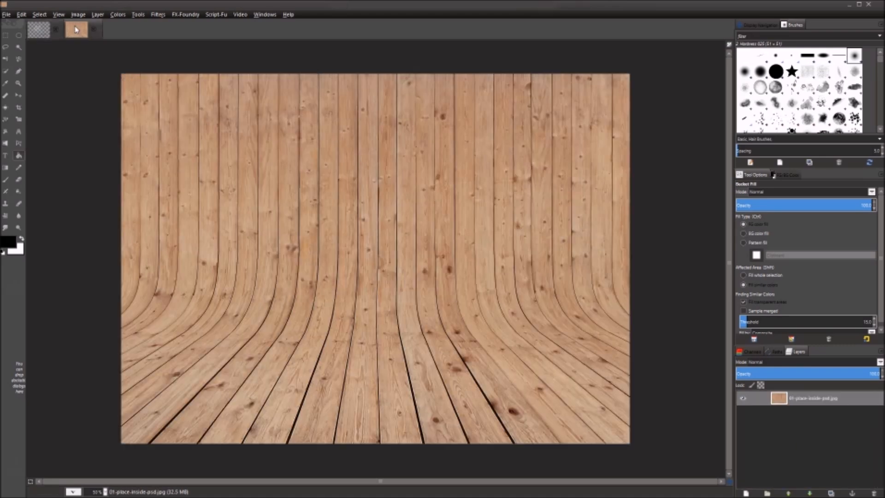
left_click(18, 35)
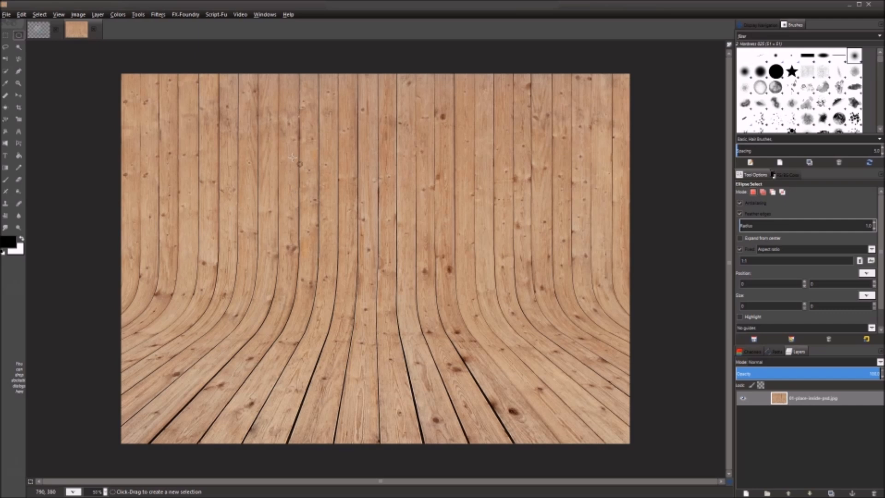
left_click_drag(279, 150, 527, 390)
left_click_drag(395, 257, 373, 236)
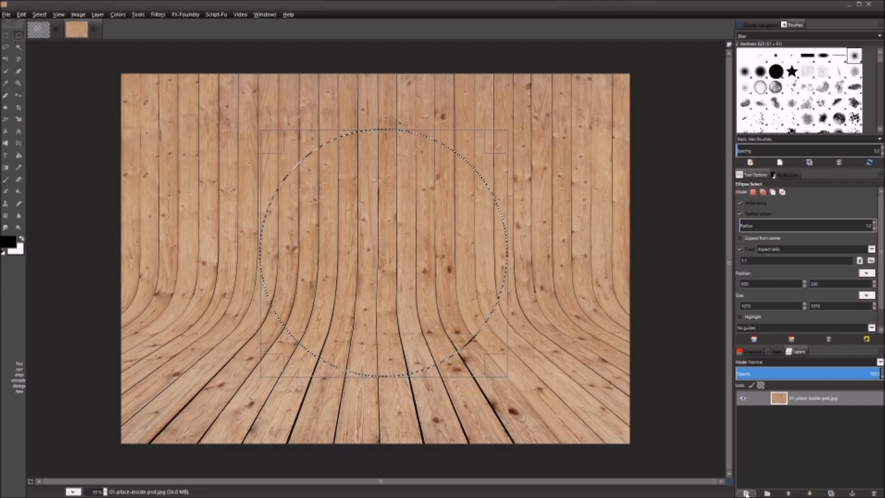
Create a new transparent layer named "main" above the wooden backdrop
key("shift+ctrl+n")
type("mai")
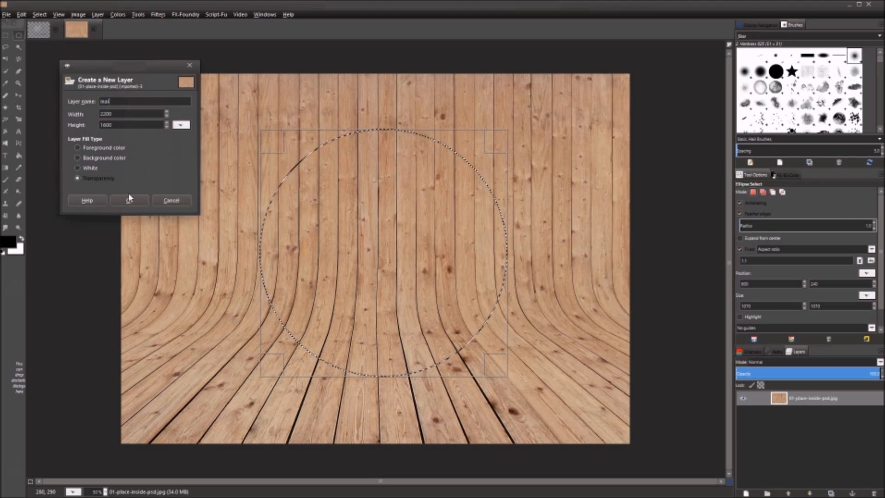
type("n")
left_click(129, 199)
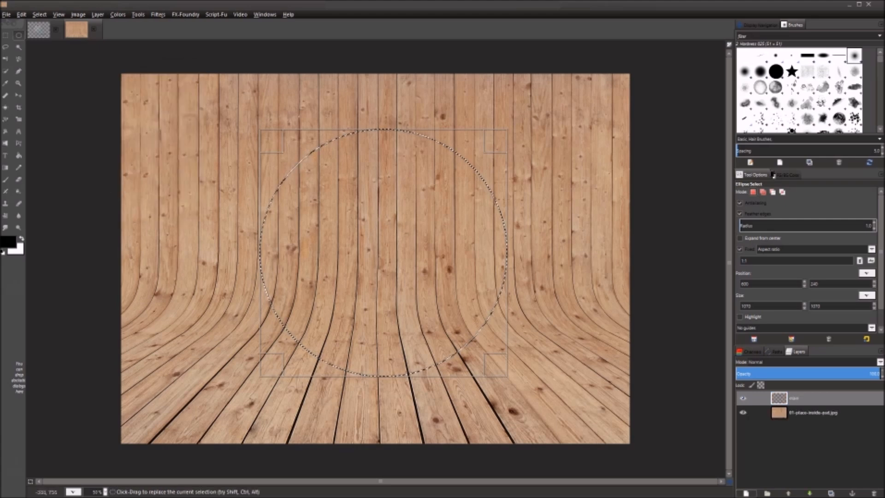
Set the foreground colour to light grey dddddd and fill the circular selection with it on the main layer
left_click(8, 245)
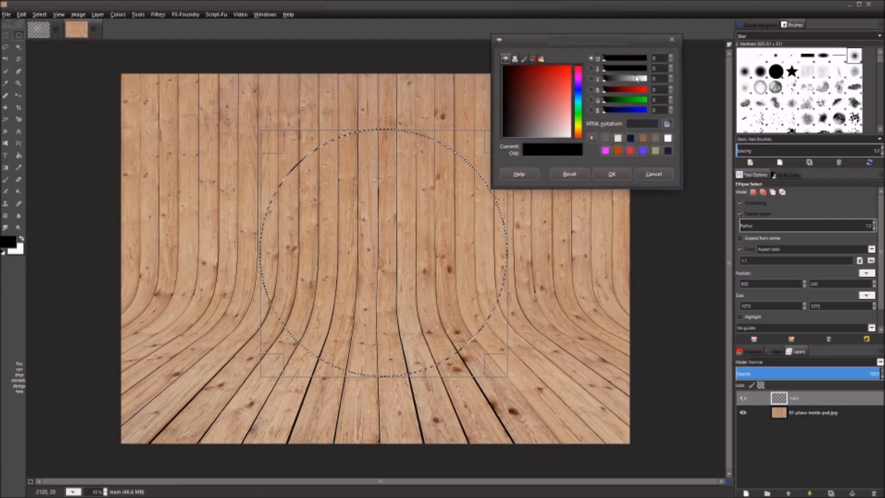
left_click(618, 138)
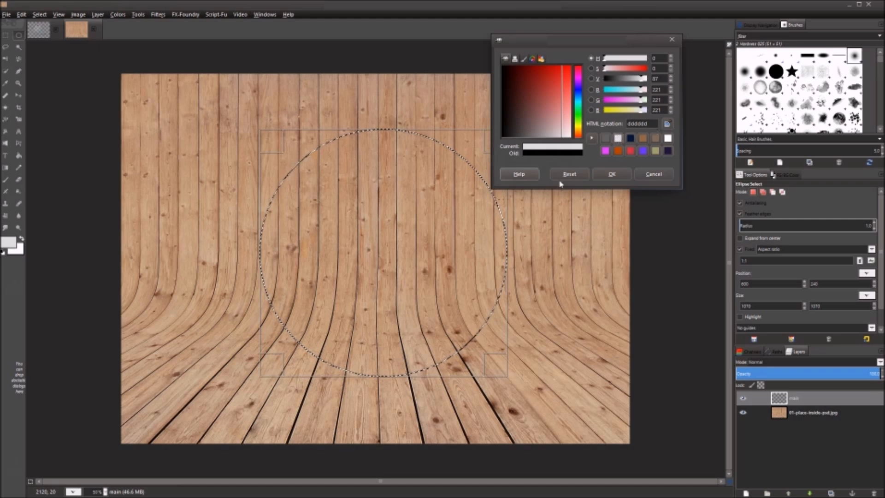
left_click(611, 179)
left_click(19, 155)
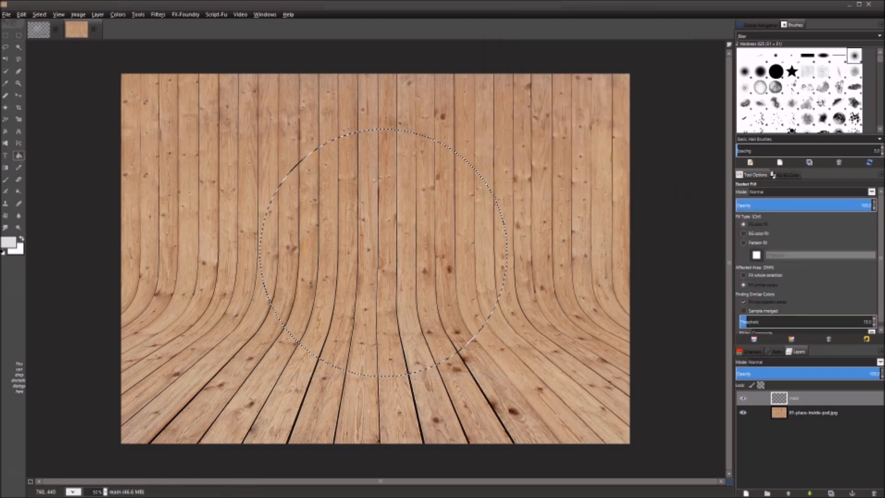
left_click(570, 213)
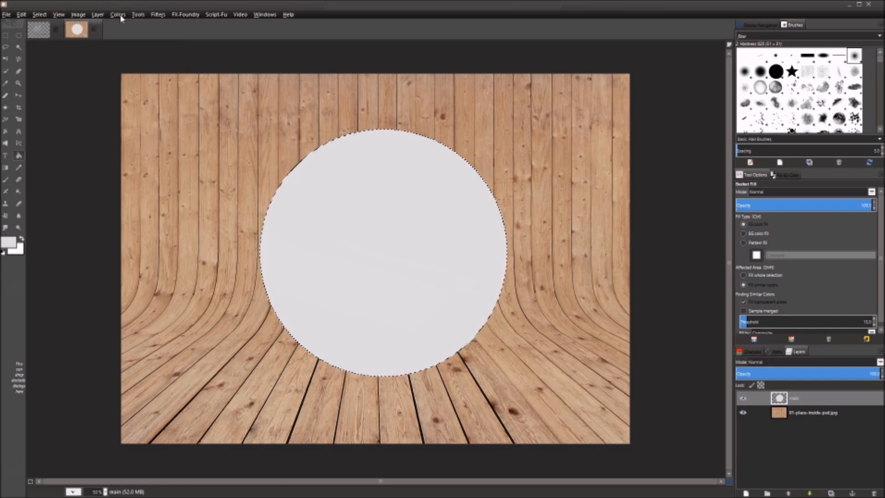
Start an Inner Shadow layer effect on the main layer and set its colour to white (ffffff)
left_click(99, 15)
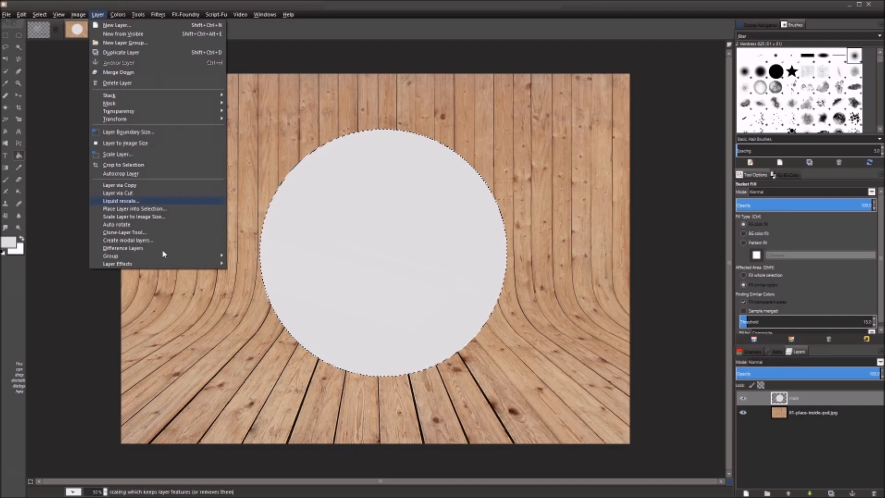
mouse_move(215, 264)
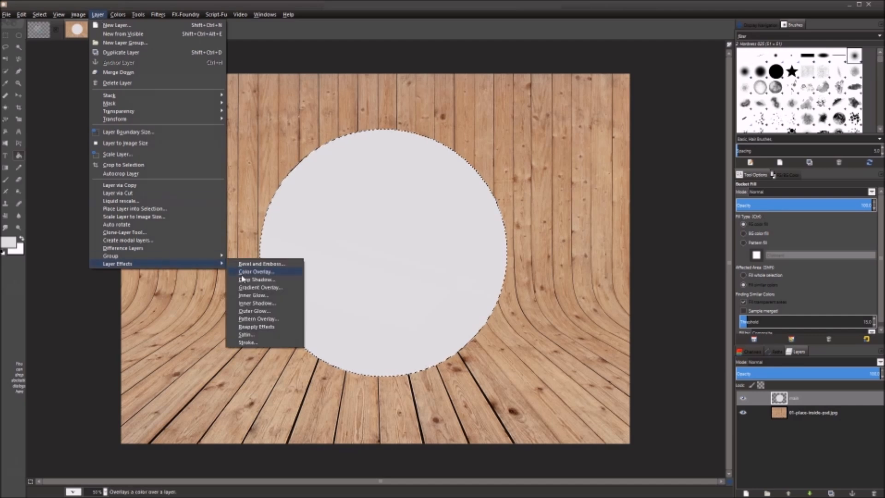
left_click(276, 303)
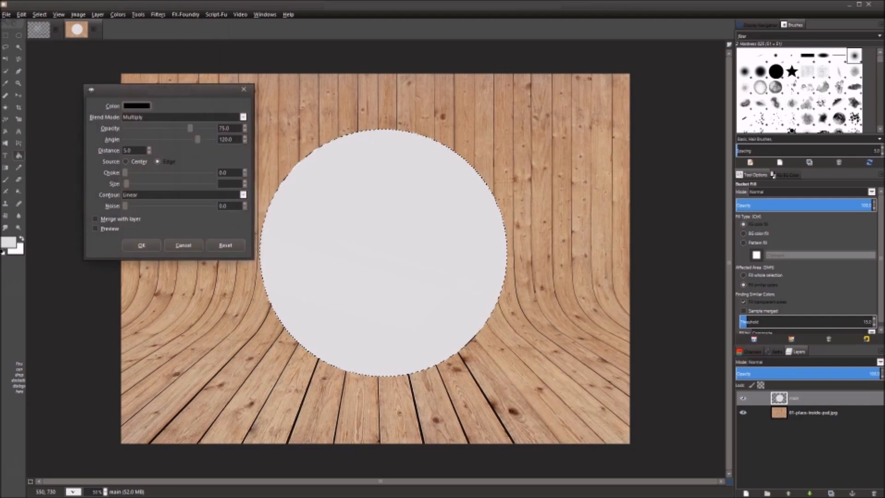
left_click(137, 105)
left_click_drag(117, 178, 201, 259)
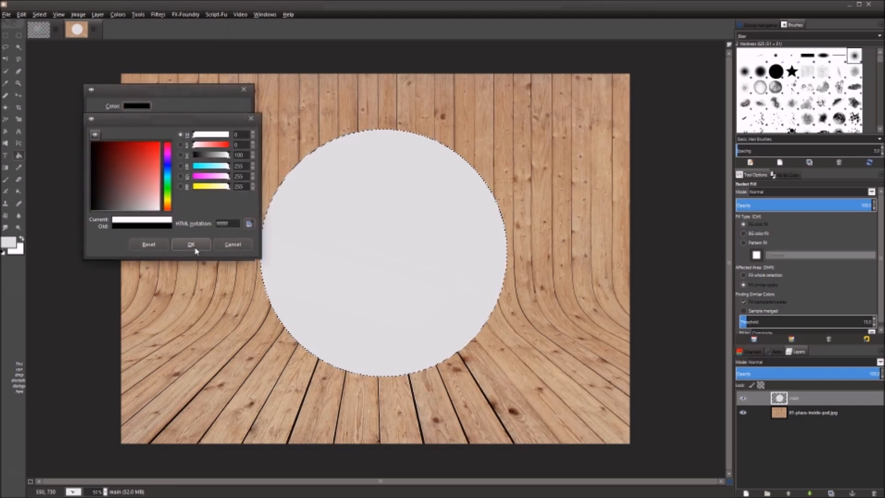
left_click(196, 245)
Set the inner shadow's blend mode to Grain Merge, keep its opacity at 100, and set its angle to -52
left_click(172, 118)
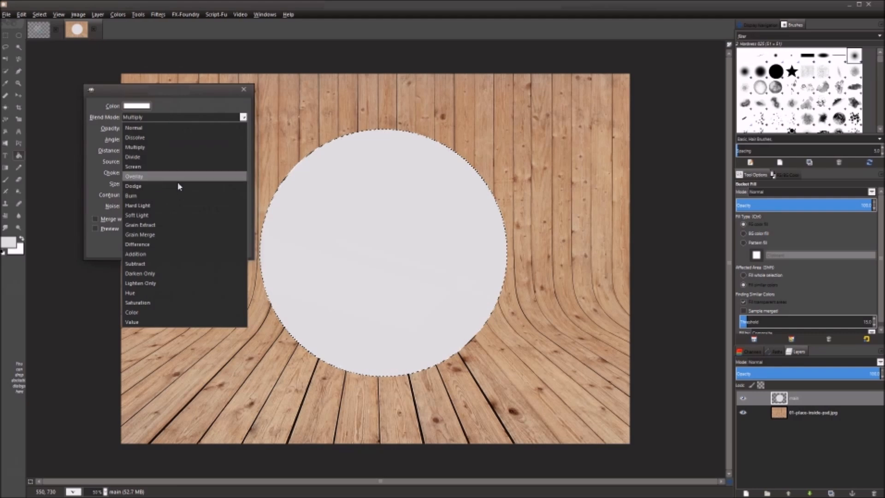
left_click(174, 235)
left_click_drag(191, 128, 199, 129)
left_click(212, 129)
left_click(231, 141)
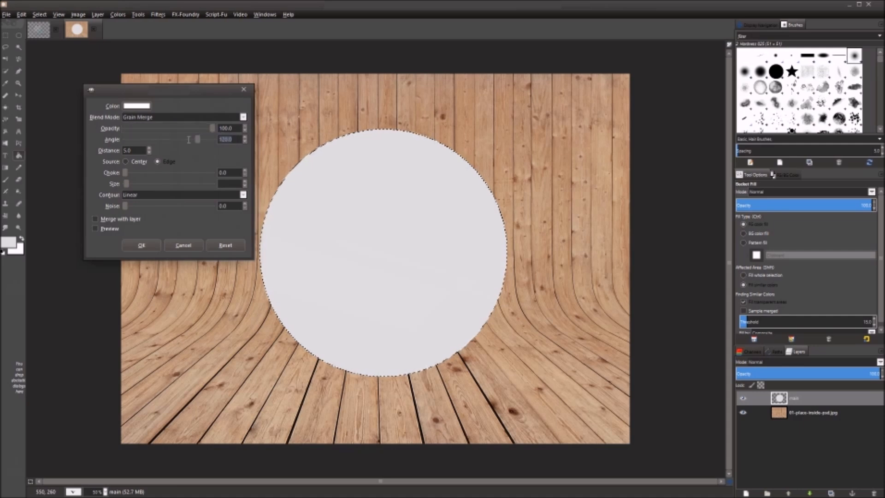
type("-52")
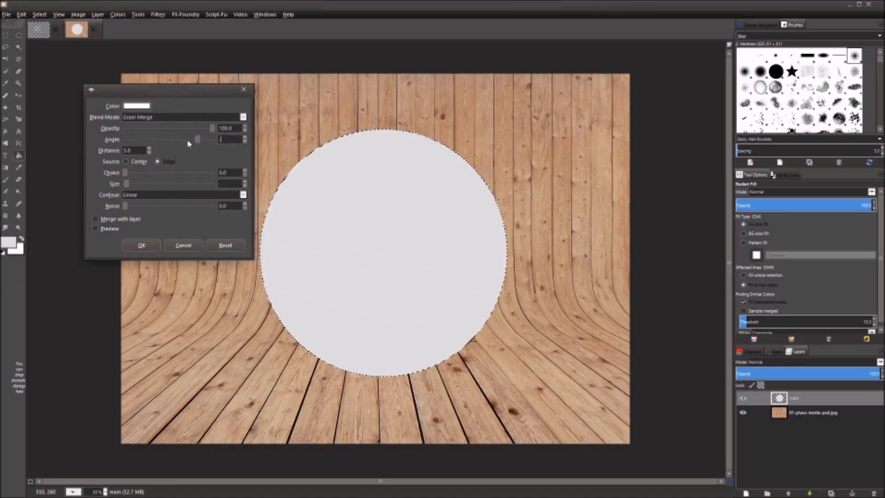
Set the inner shadow's distance to 53 and its size to 94
left_click(136, 151)
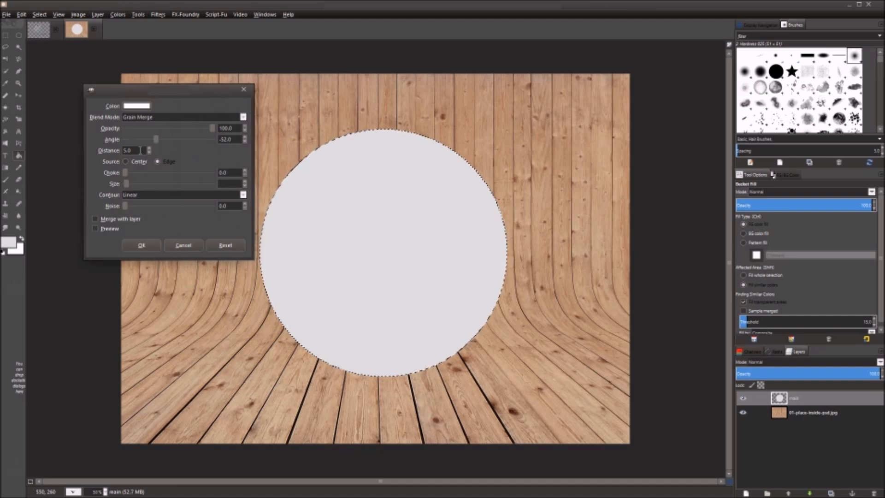
left_click_drag(138, 150, 85, 150)
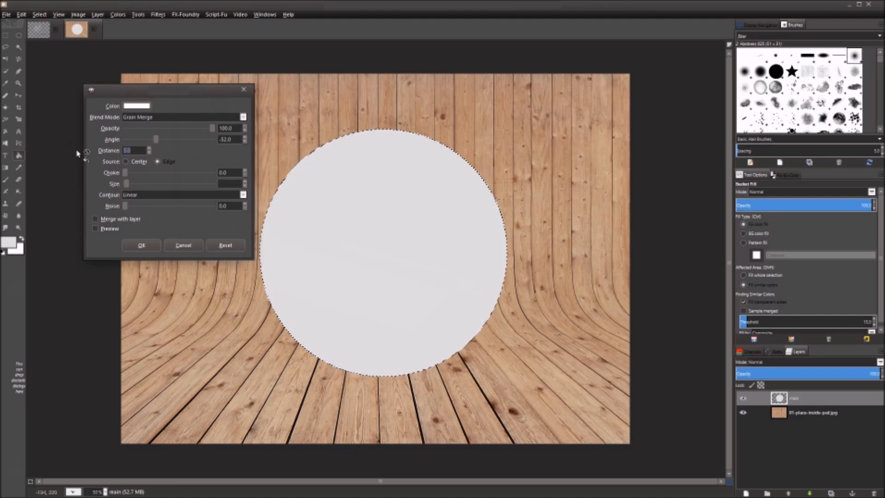
type("53")
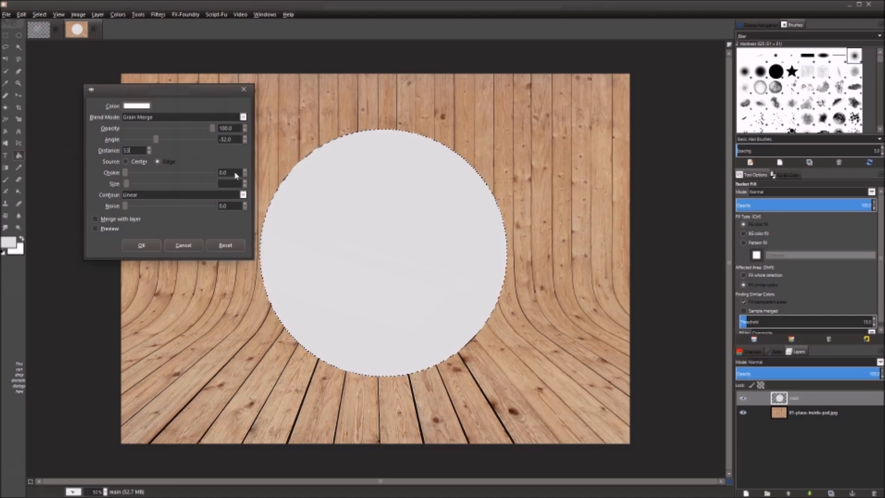
left_click(235, 174)
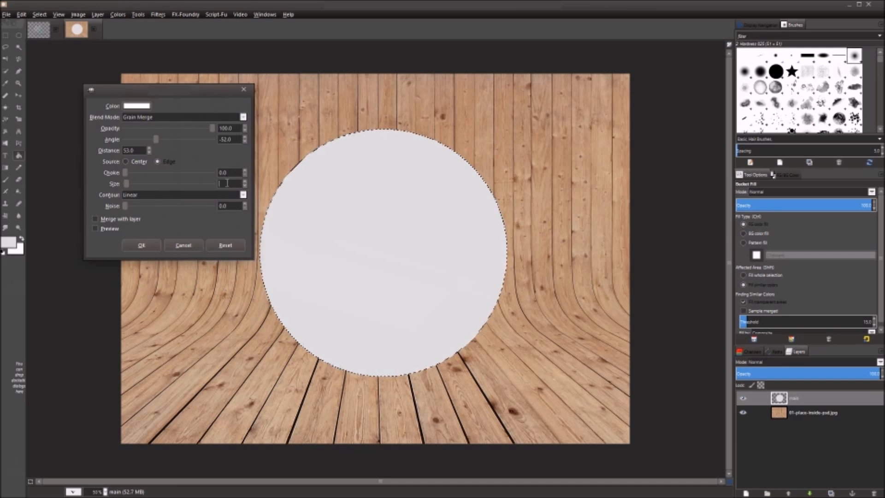
type("94")
left_click(234, 206)
left_click_drag(181, 91, 186, 66)
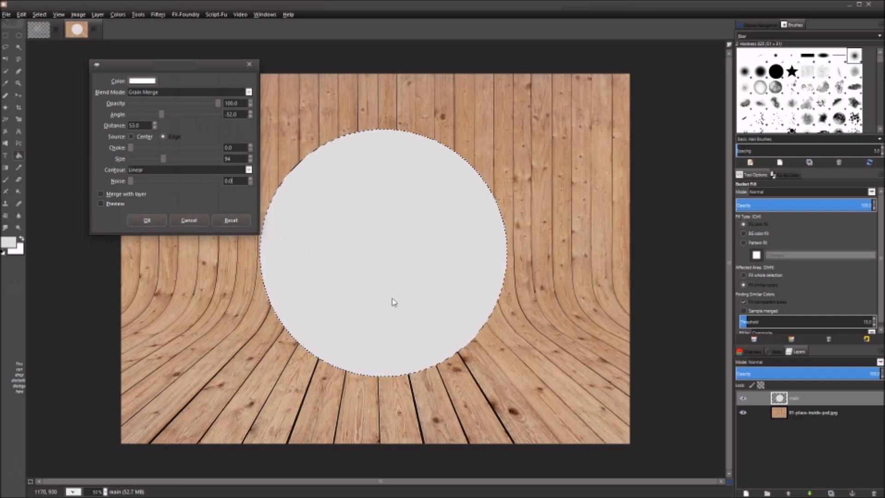
left_click(136, 222)
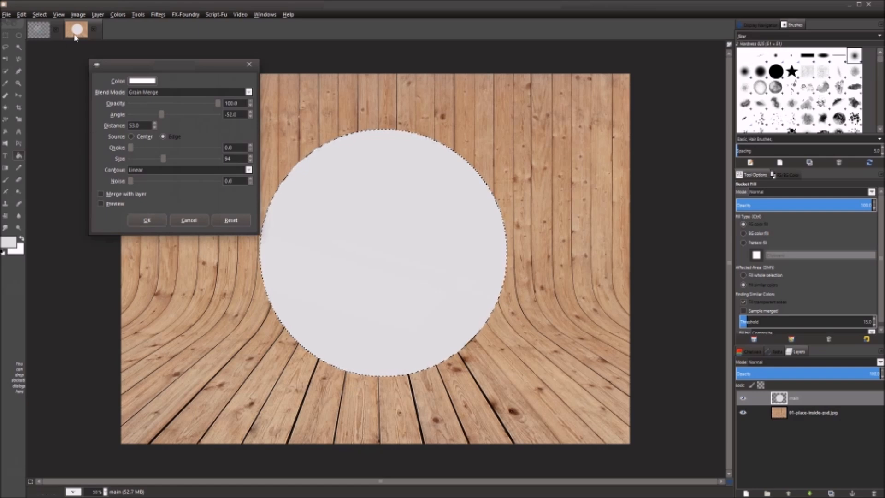
In the finished sphere image, make the wooden backdrop layer and the two topmost layers visible
left_click(56, 33)
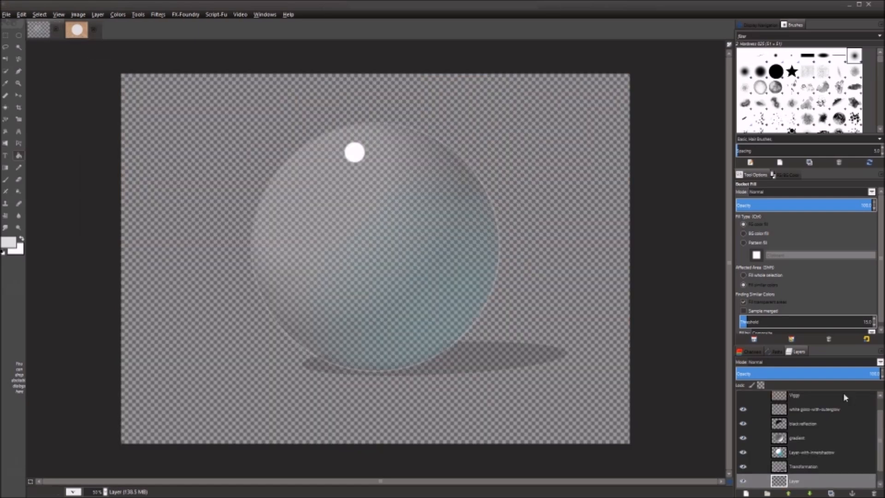
left_click_drag(880, 443, 880, 480)
left_click(743, 480)
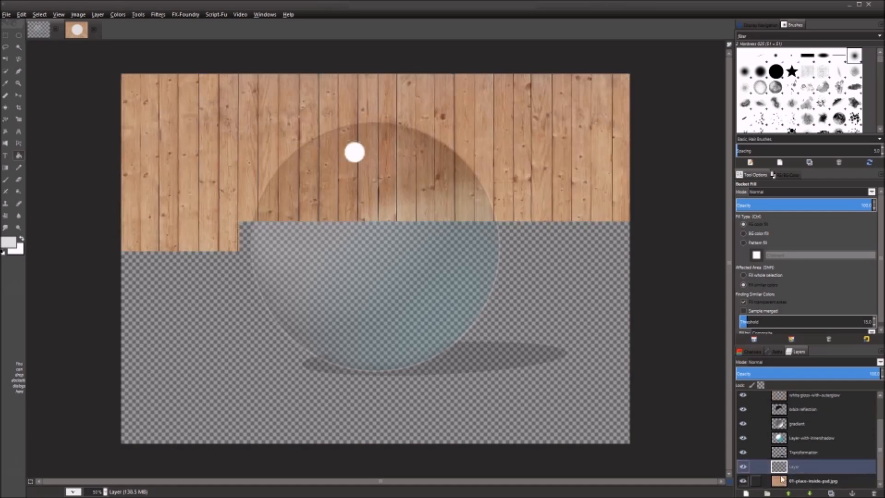
scroll(875, 476, "up", 3)
left_click(743, 412)
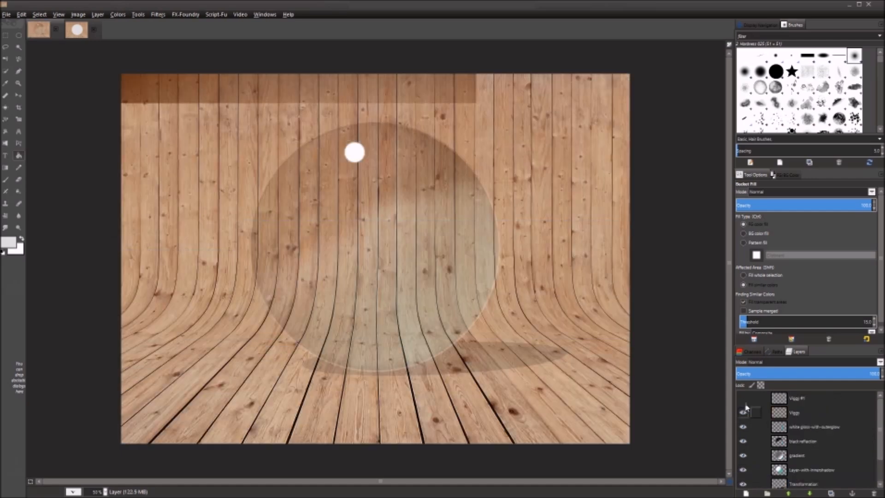
left_click(743, 398)
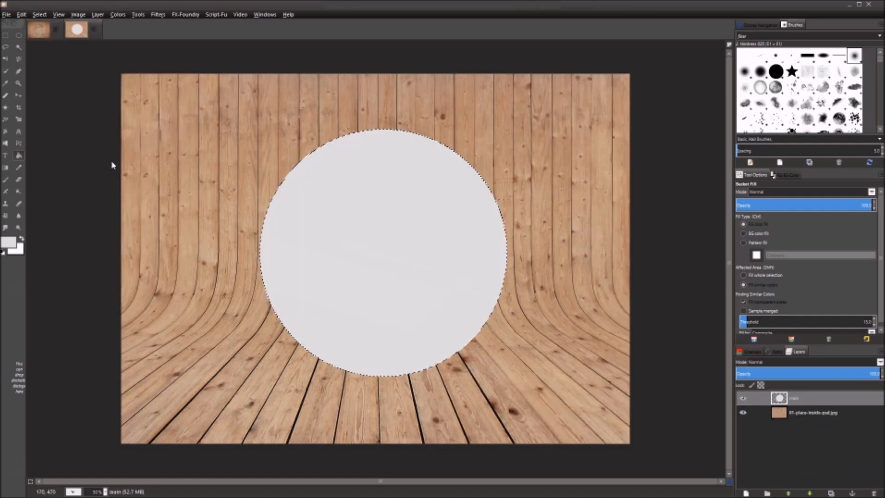
Apply the inner shadow to the main layer in the working image and collapse its layer group
mouse_move(760, 4)
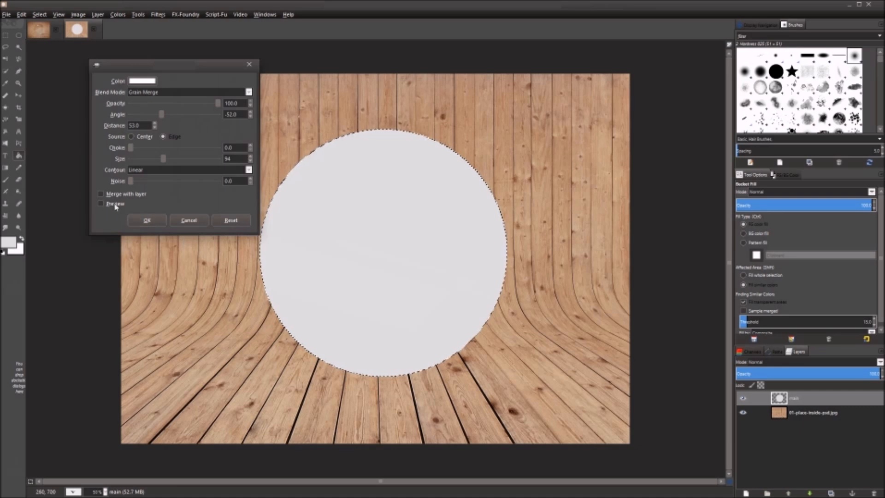
left_click(147, 220)
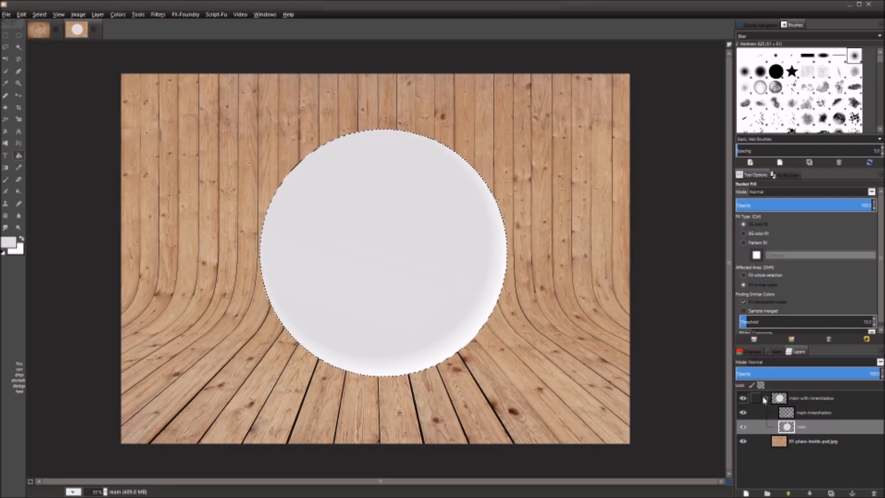
key("ctrl")
scroll(450, 354, "up", 3)
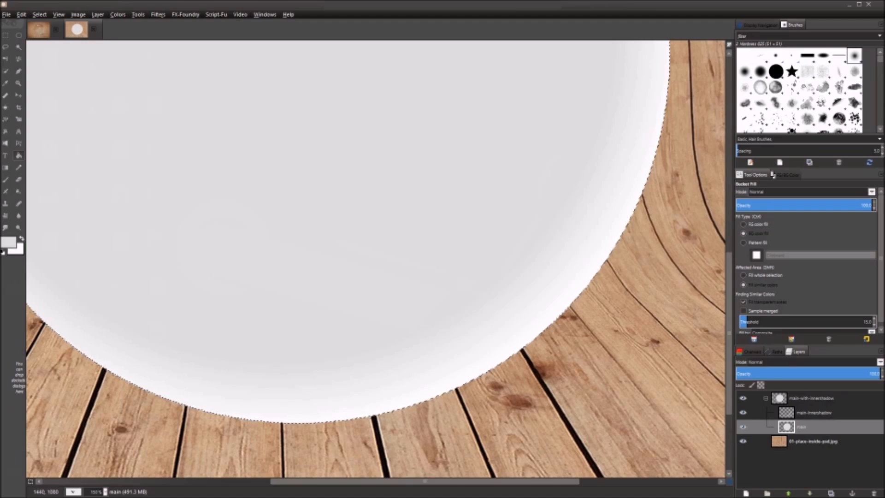
scroll(514, 286, "down", 2)
left_click_drag(520, 284, 521, 355)
left_click(766, 398)
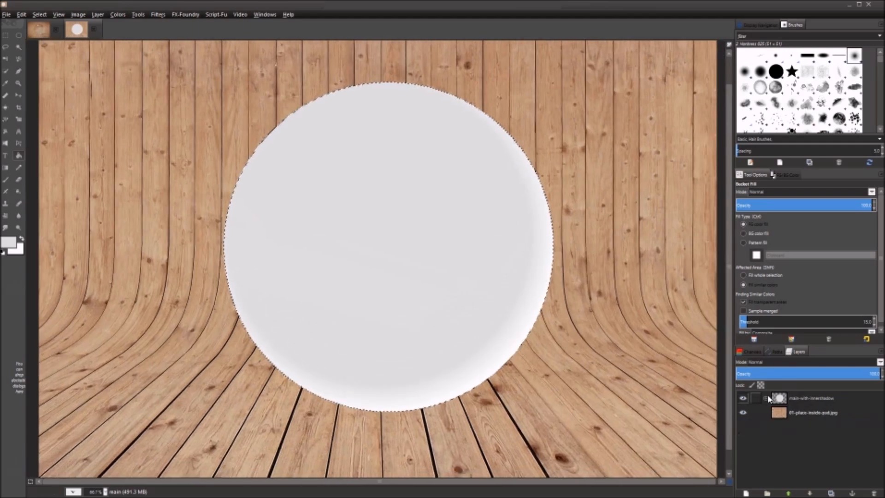
Create a new transparent layer, raise it to the top of the layer stack and rename it "Gradient"
left_click(783, 419)
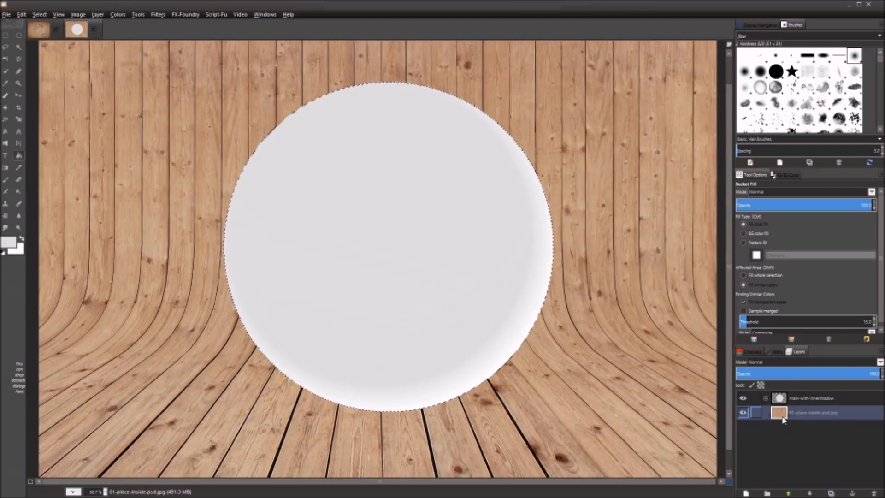
left_click(746, 493)
left_click(178, 249)
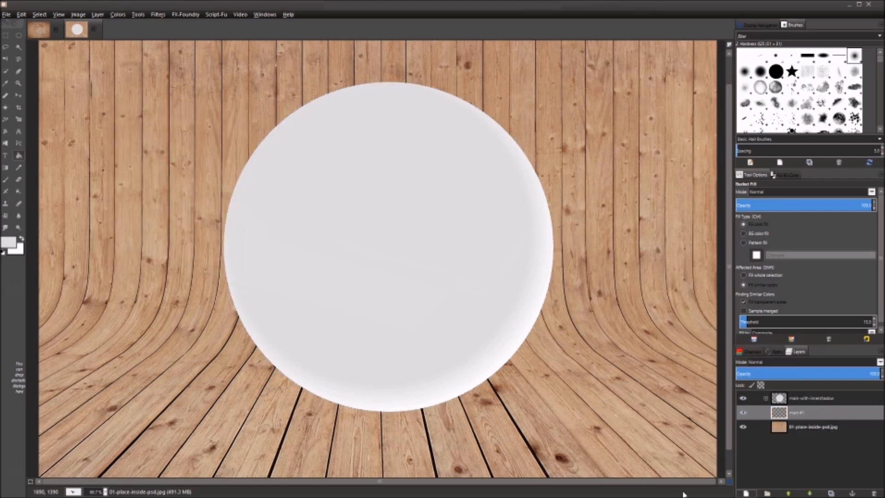
left_click(788, 492)
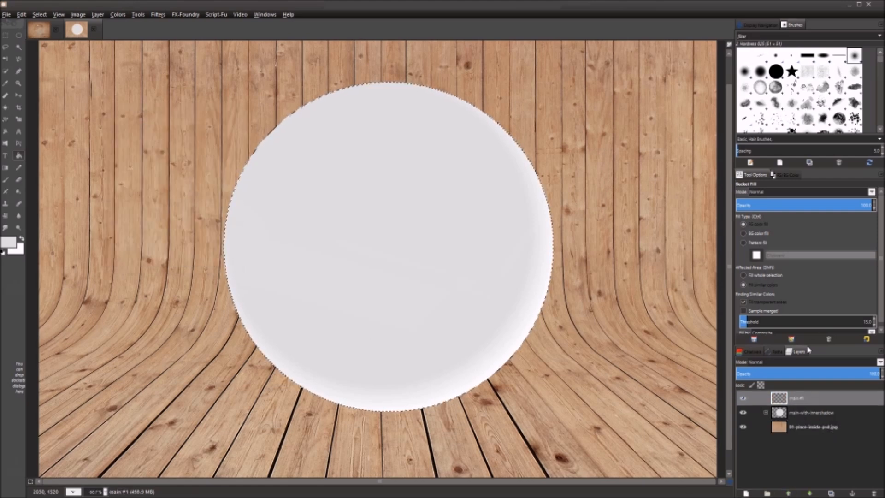
double_click(799, 399)
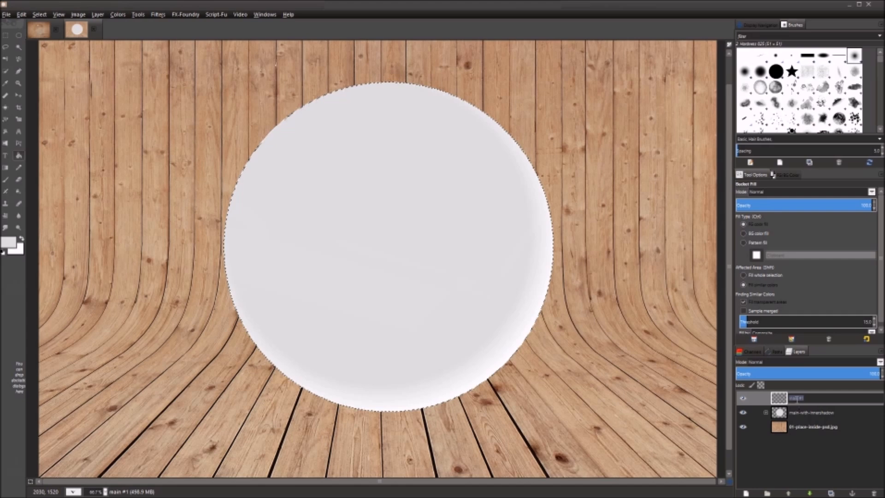
type("Gradient")
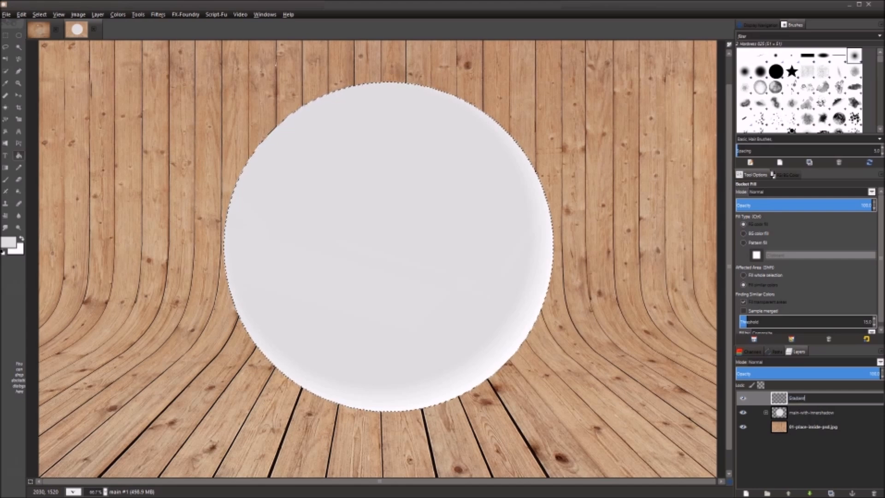
key("Return")
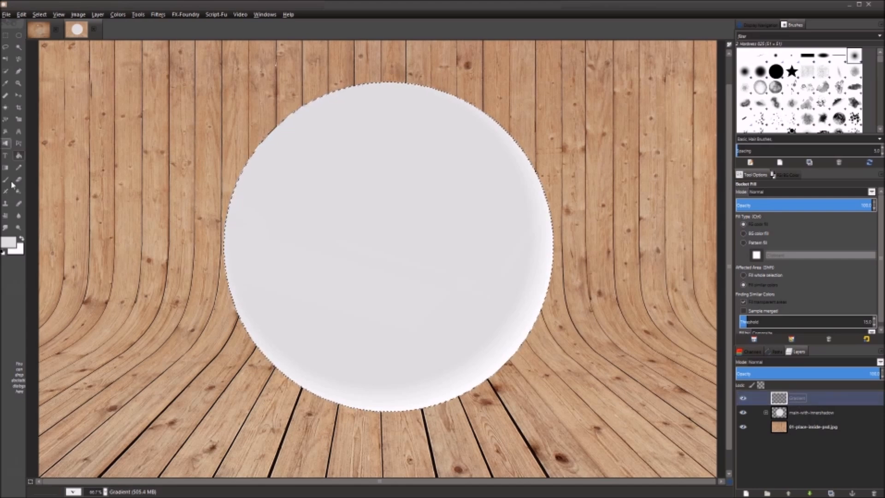
Set the foreground colour to dark grey 616161
left_click(10, 243)
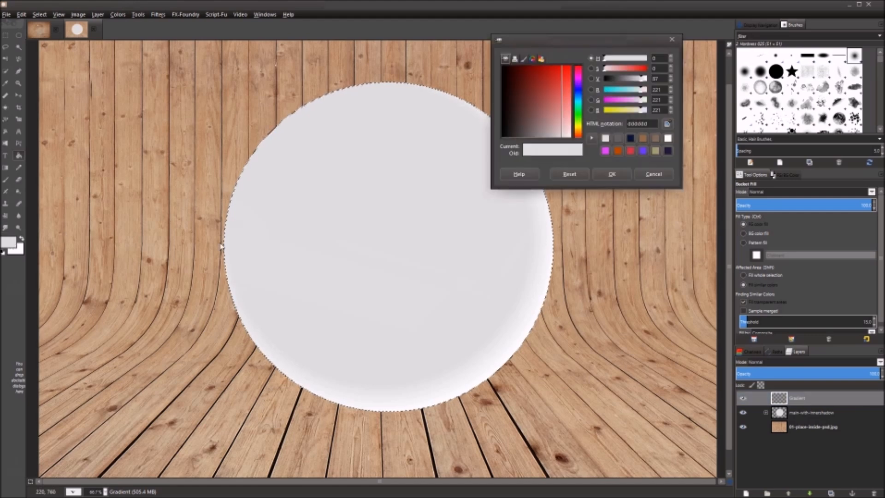
left_click(620, 139)
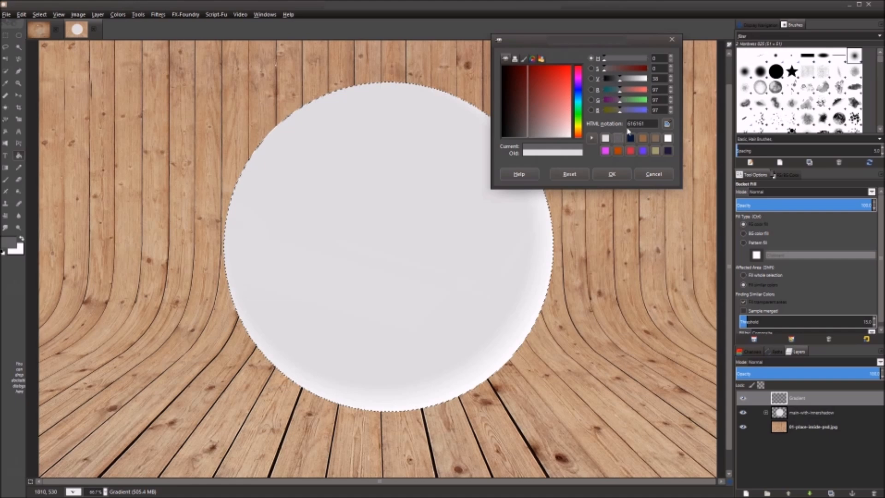
left_click(623, 175)
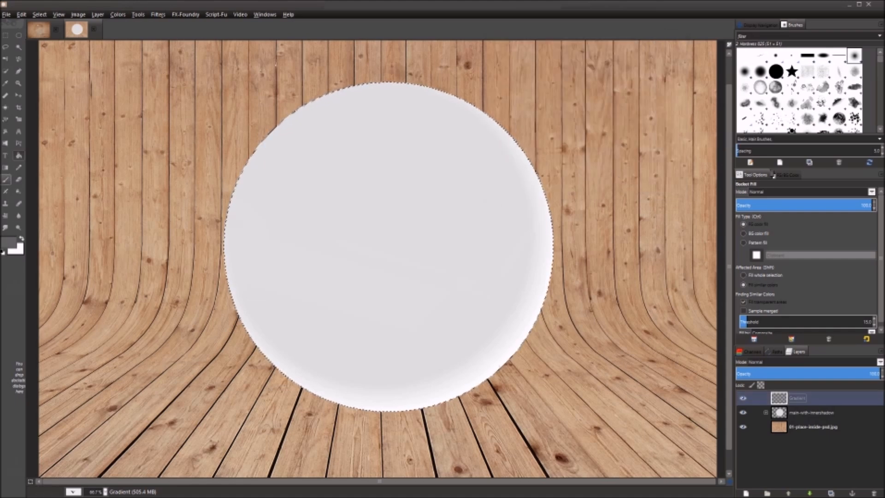
Draw a linear FG to BG (RGB) gradient in the circular selection from its centre toward the lower-right edge, about 260 px across and 370 px down
left_click(6, 167)
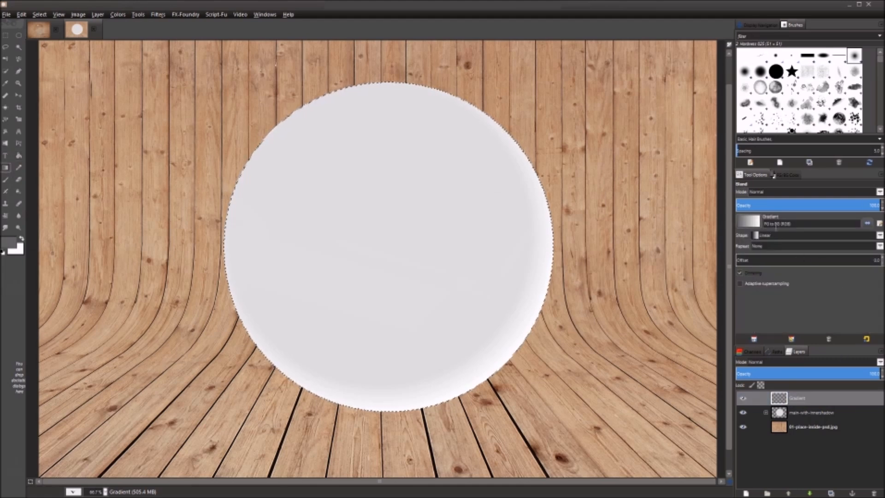
left_click(750, 222)
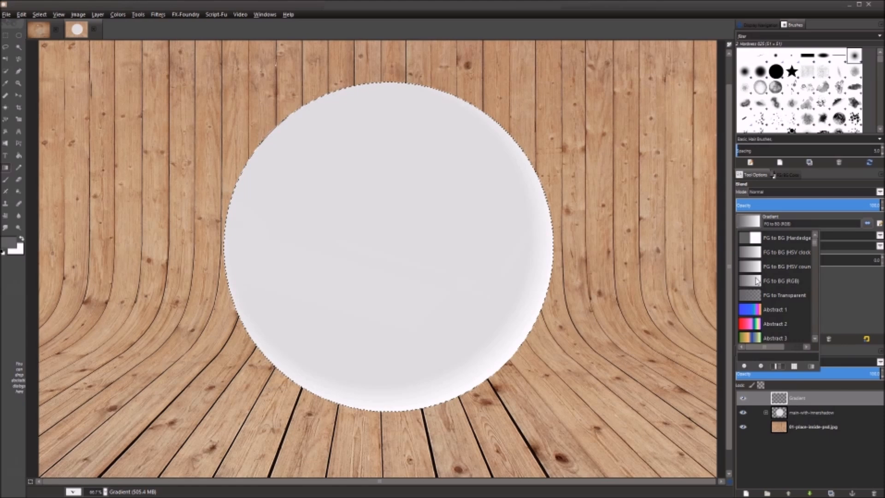
left_click(863, 302)
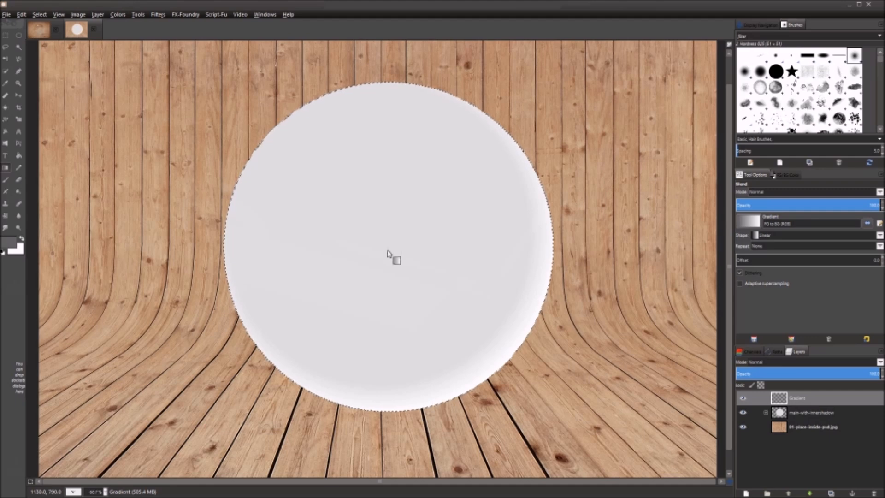
scroll(387, 253, "down", 1)
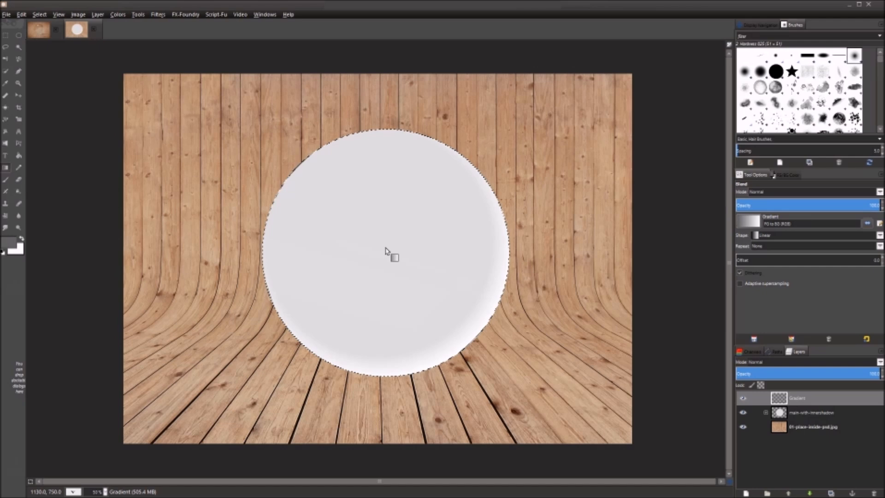
left_click_drag(385, 247, 419, 284)
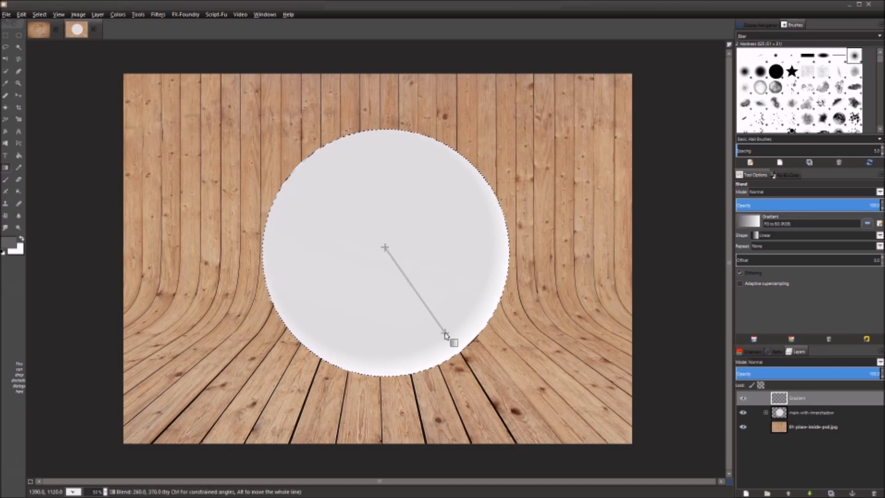
left_click_drag(446, 334, 446, 335)
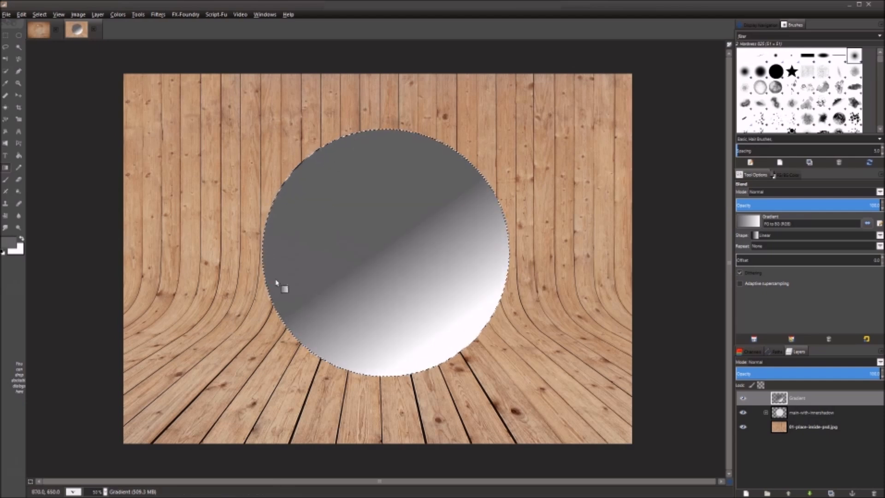
Create a new transparent 2200 x 1600 layer named "white reflection" above the Gradient layer
left_click(747, 492)
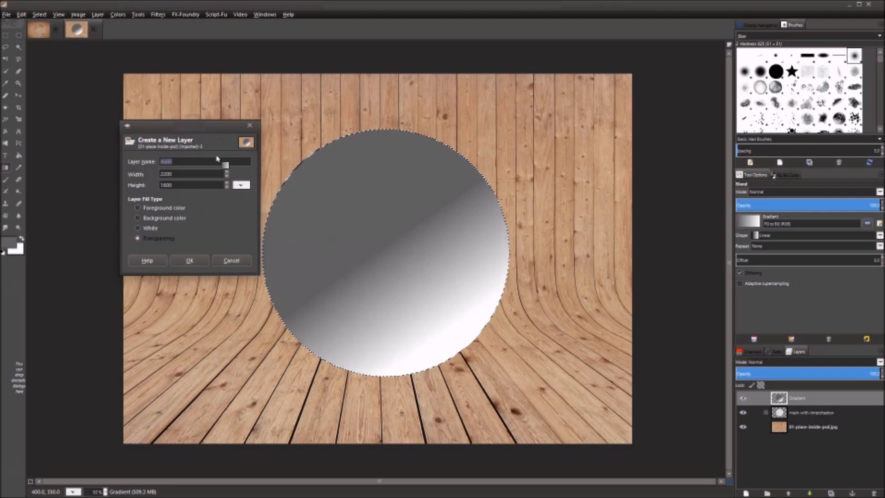
type("whi")
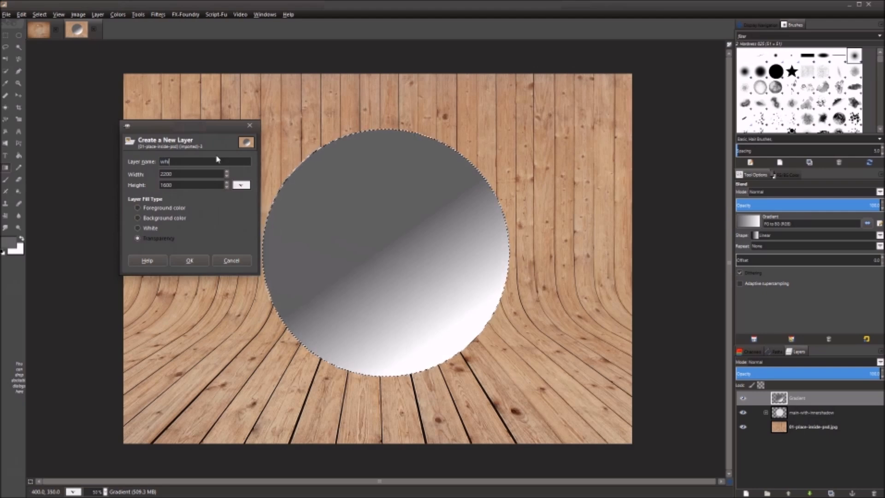
type("te reflection")
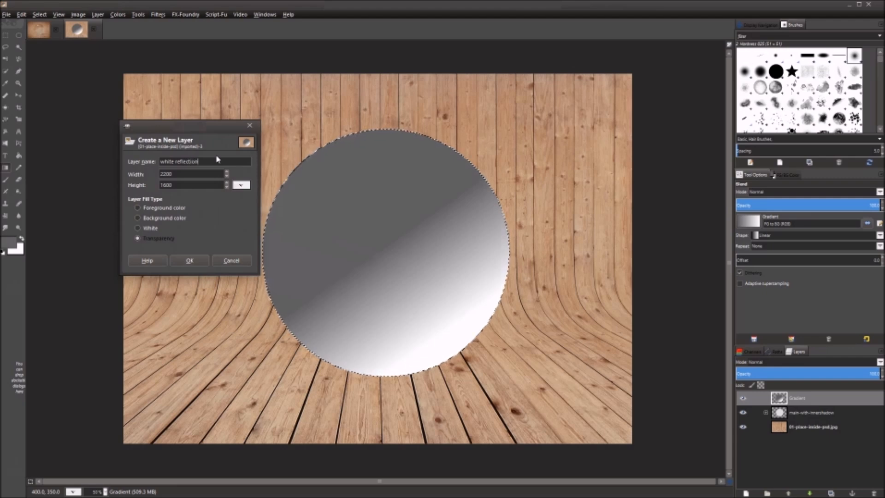
key("Return")
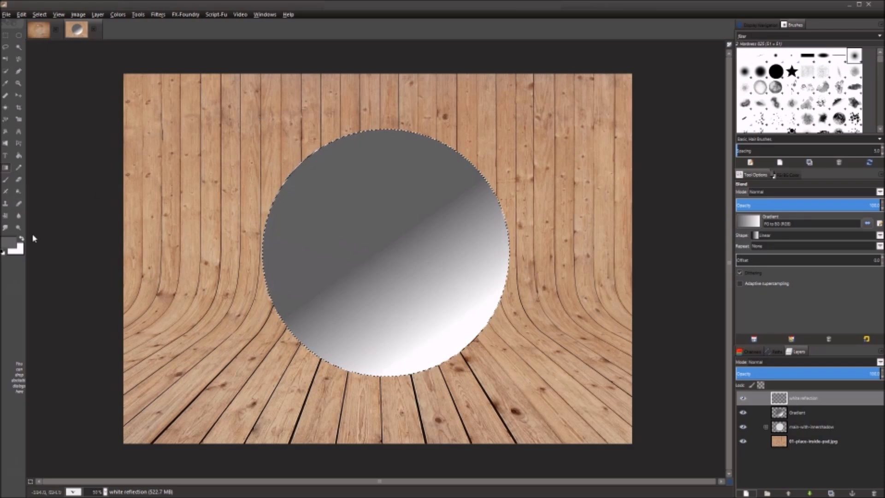
Paint a round white highlight near the sphere's top with the Paintbrush, using the Hardness 100 brush at size about 127
left_click(18, 250)
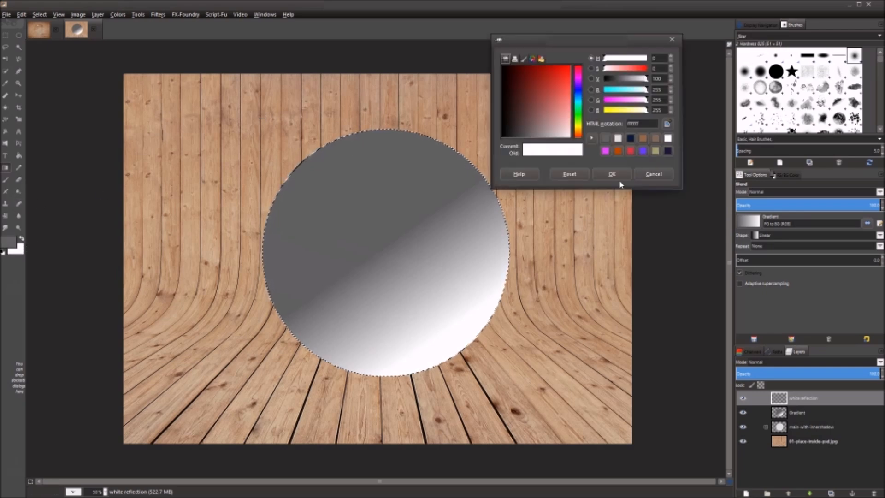
left_click(645, 175)
left_click(21, 239)
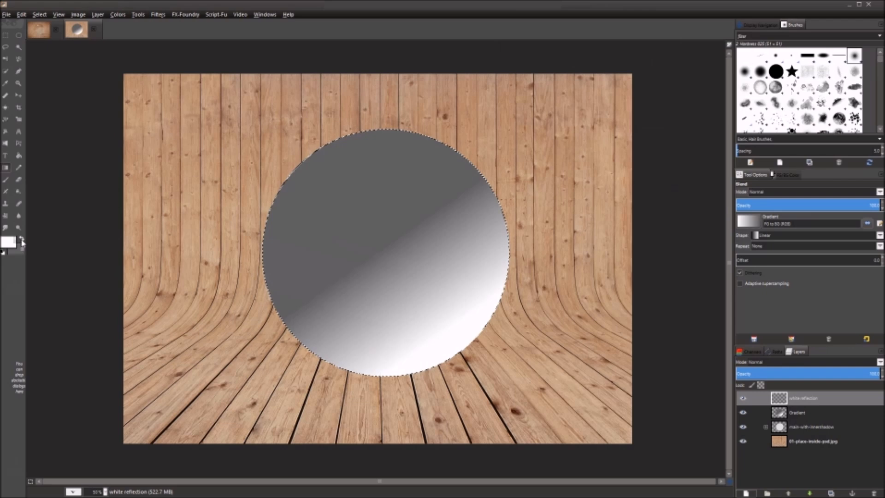
left_click(4, 180)
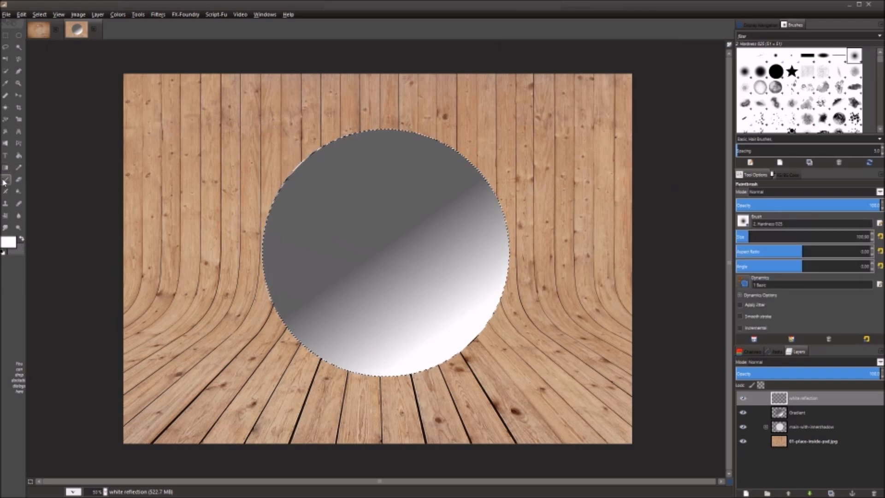
left_click(776, 71)
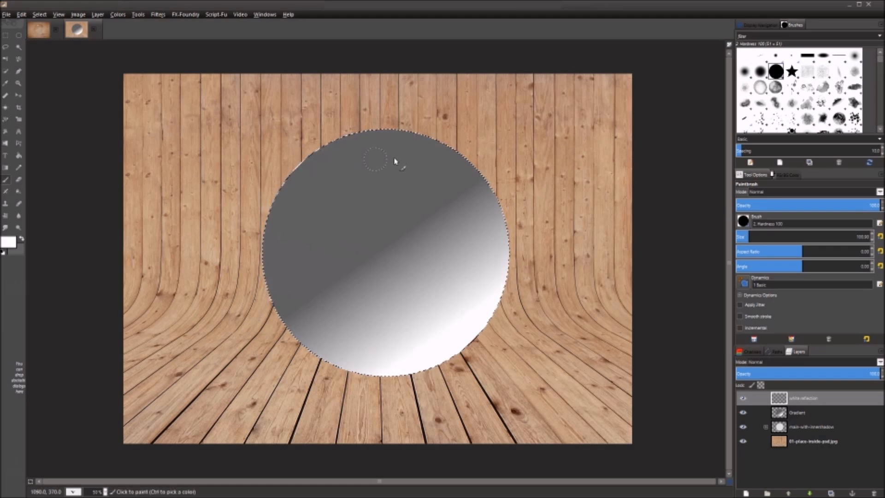
left_click_drag(749, 239, 752, 239)
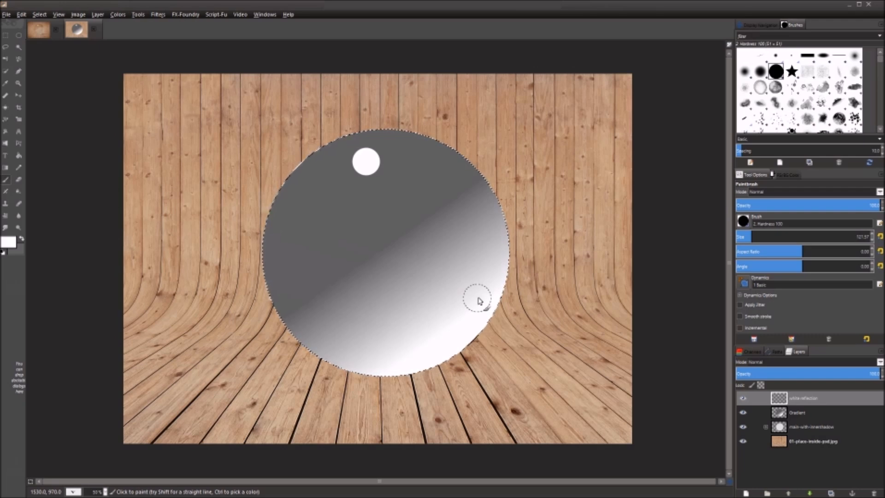
Start an Outer Glow layer effect on the "white reflection" layer and set its glow colour to white
left_click(806, 398)
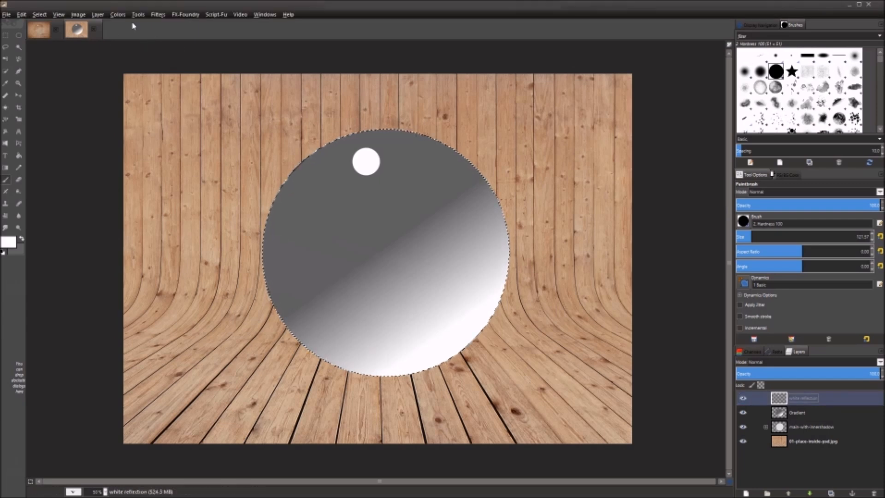
left_click(98, 15)
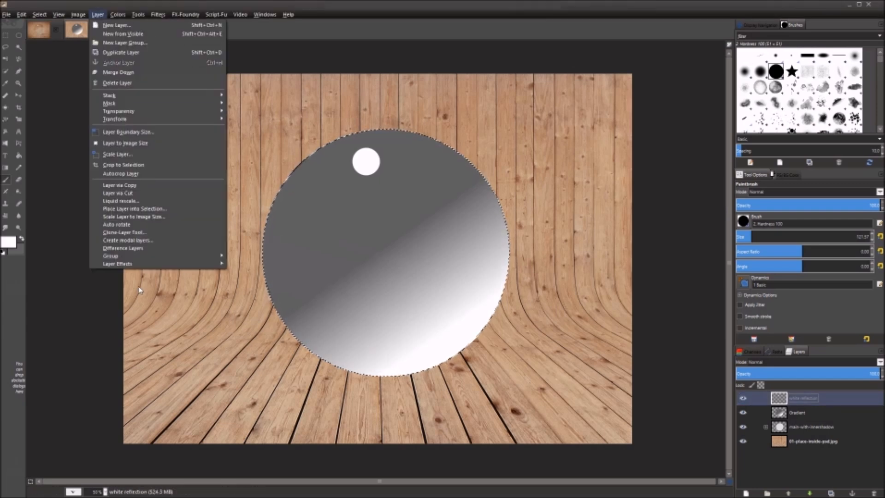
mouse_move(142, 269)
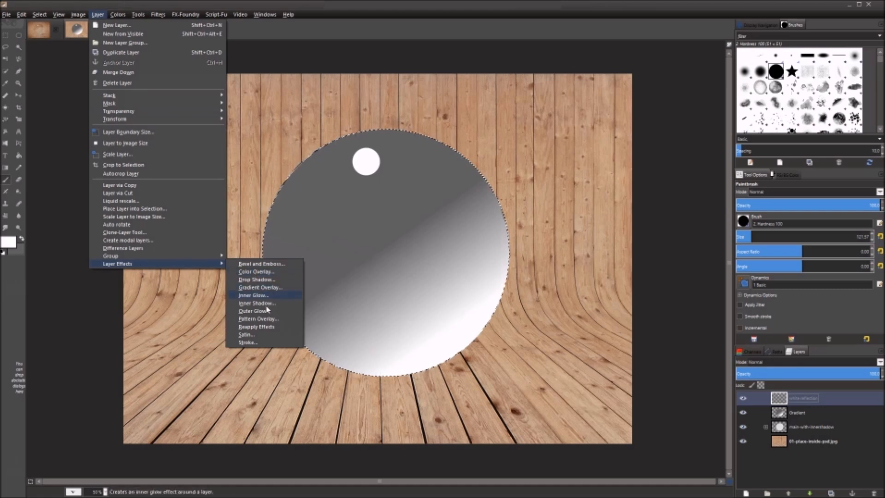
left_click(266, 312)
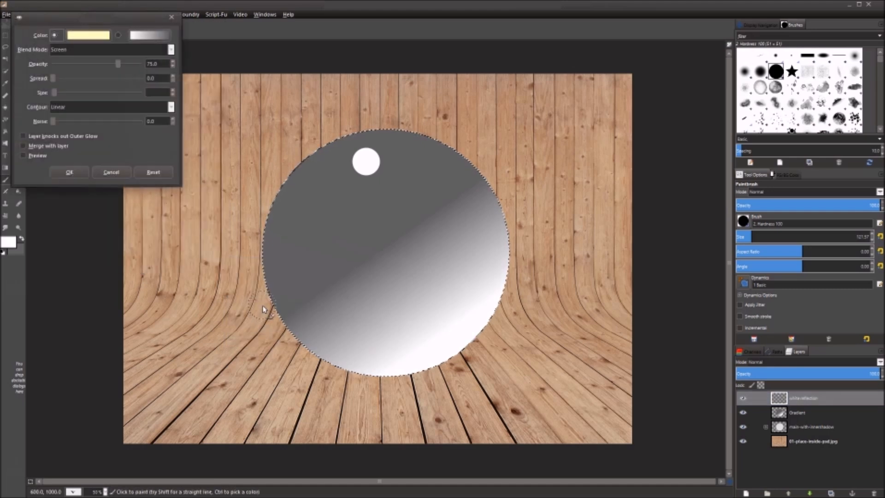
left_click(71, 37)
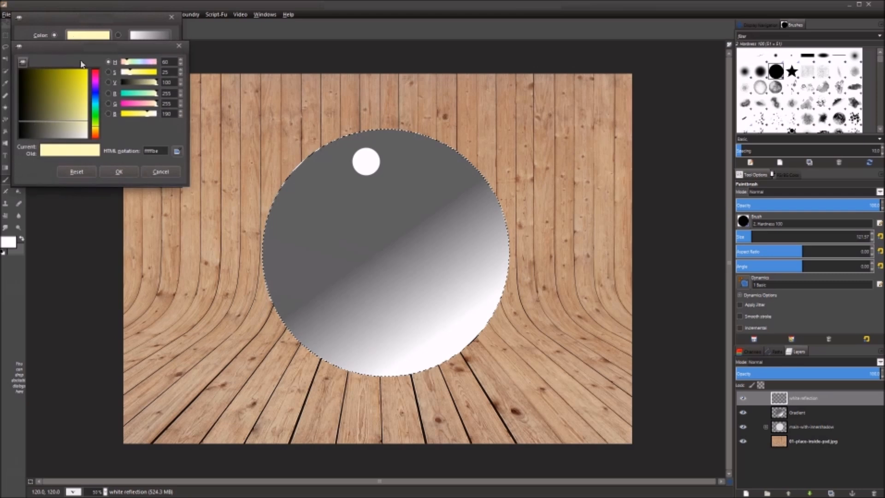
left_click(128, 174)
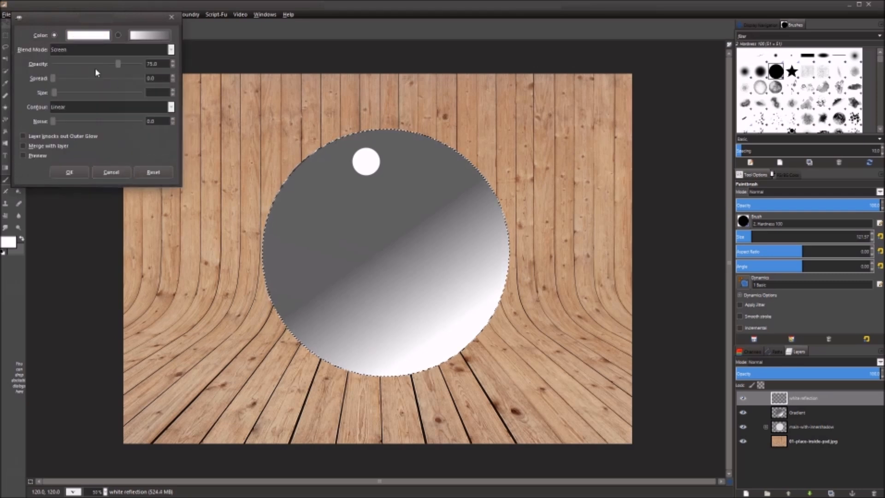
Apply the outer glow with 75.7 opacity and size 8, and collapse the resulting layer group
left_click(120, 66)
left_click_drag(119, 64, 120, 64)
left_click(54, 93)
left_click_drag(55, 93, 56, 93)
left_click(151, 93)
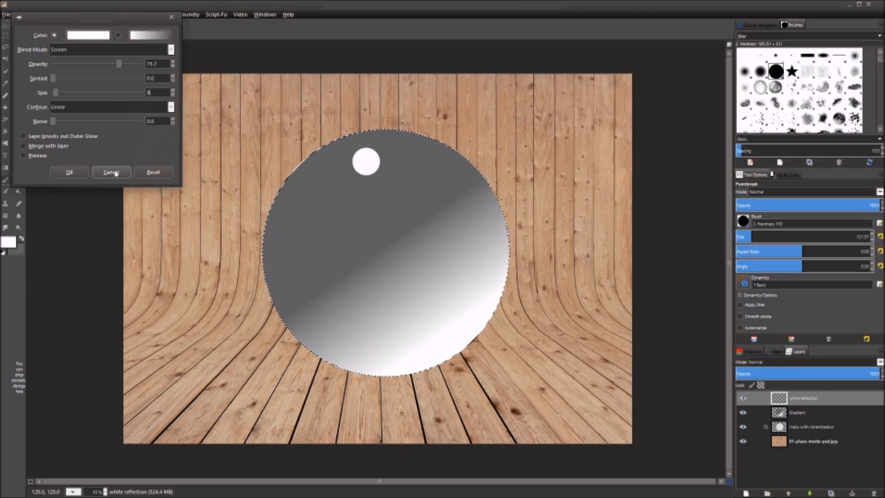
left_click(70, 173)
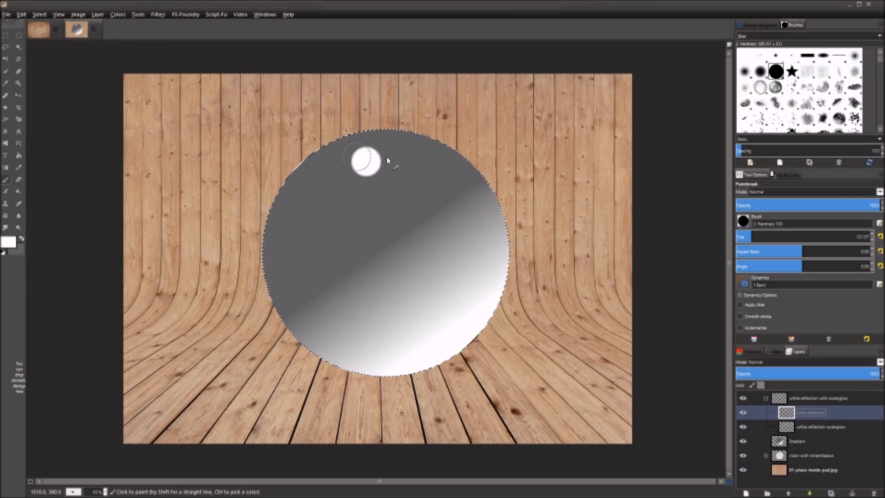
left_click(766, 398)
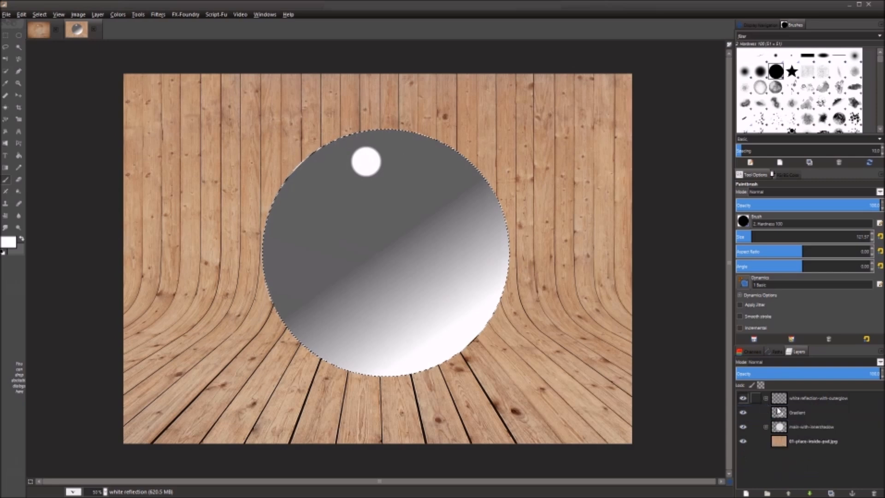
Create a new transparent layer named "black shadows" directly above the Gradient layer
left_click(794, 413)
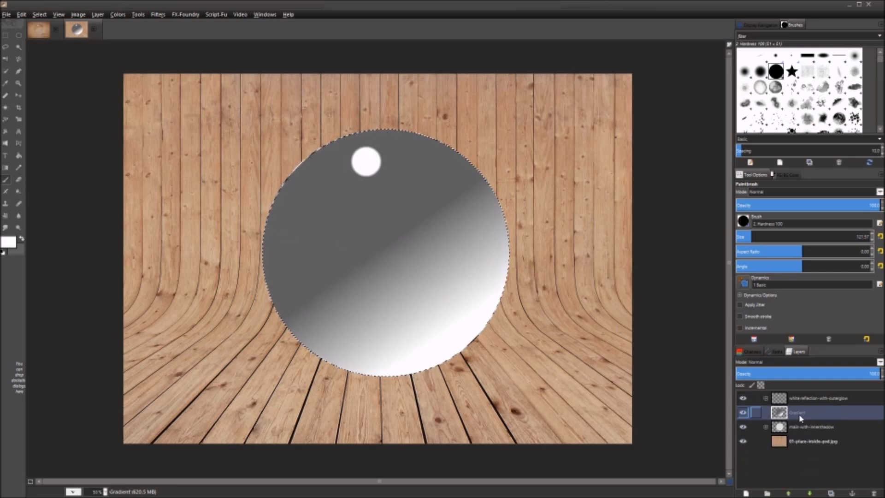
left_click(747, 493)
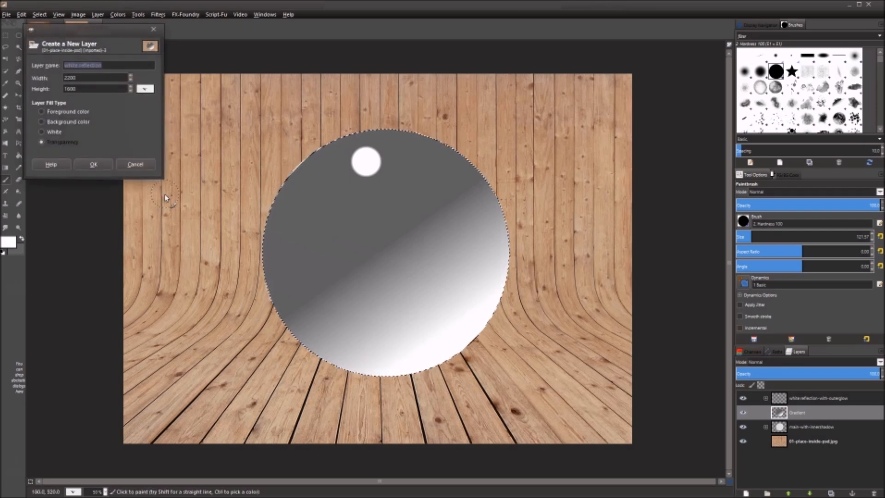
type("blac")
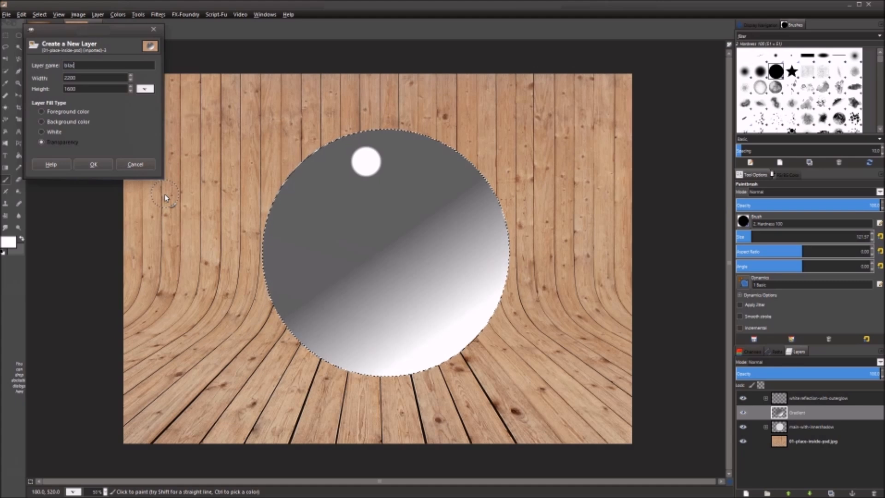
type("k shadows")
key("Return")
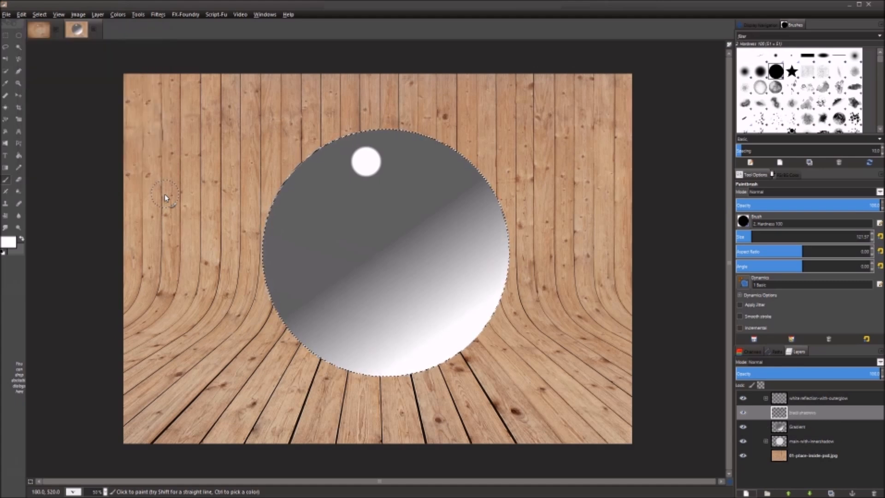
Set the Gradient layer's blend mode to Overlay
left_click(809, 425)
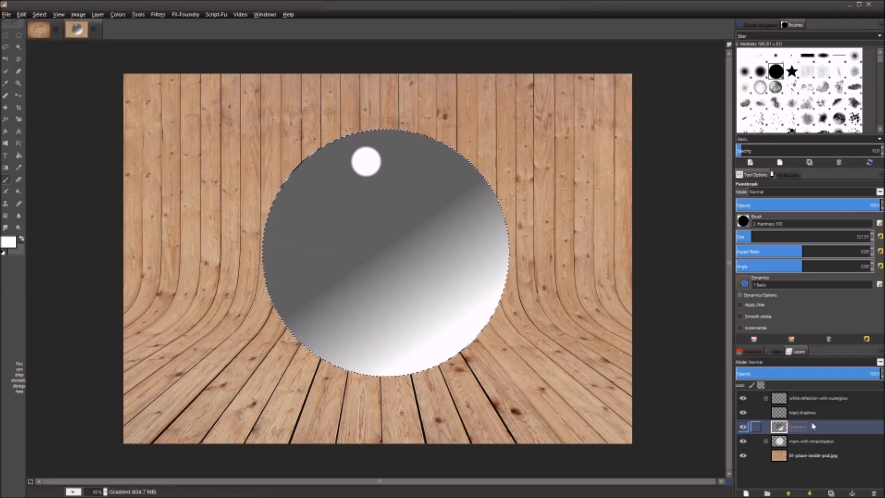
left_click(784, 363)
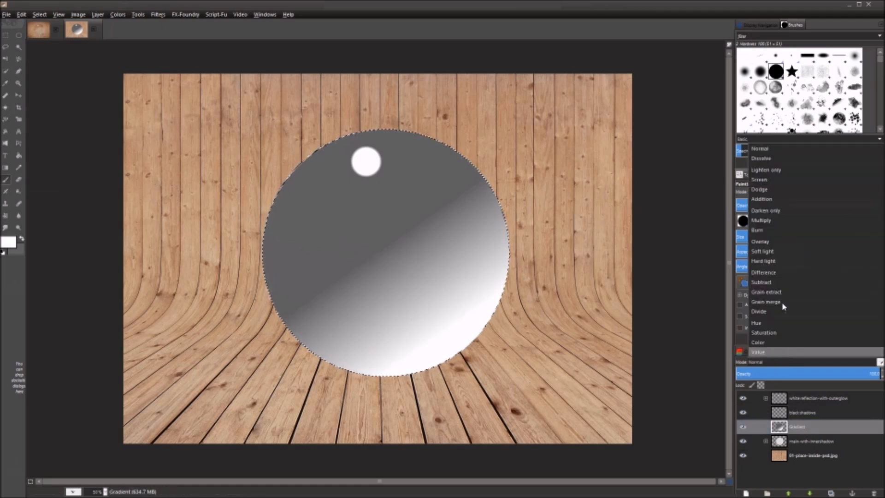
left_click(774, 242)
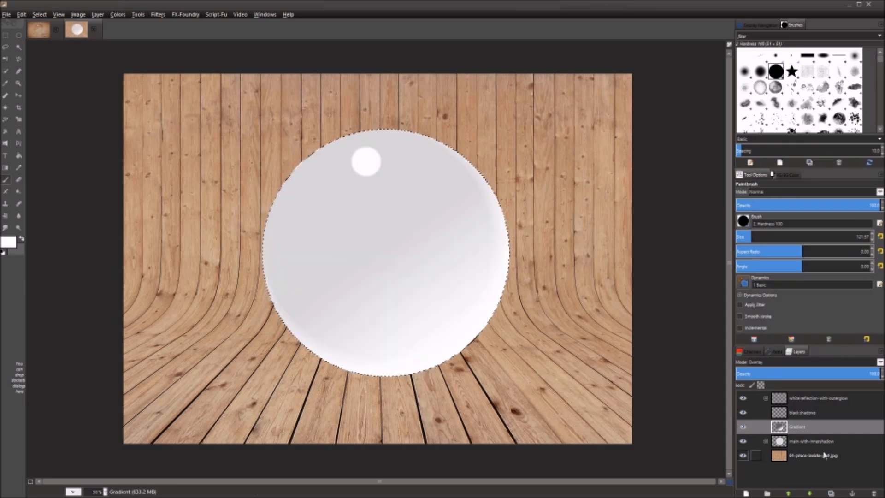
Lower the opacity of the "main-with-innershadow" layer group to 22 and of the Gradient layer to about 43
left_click(756, 442)
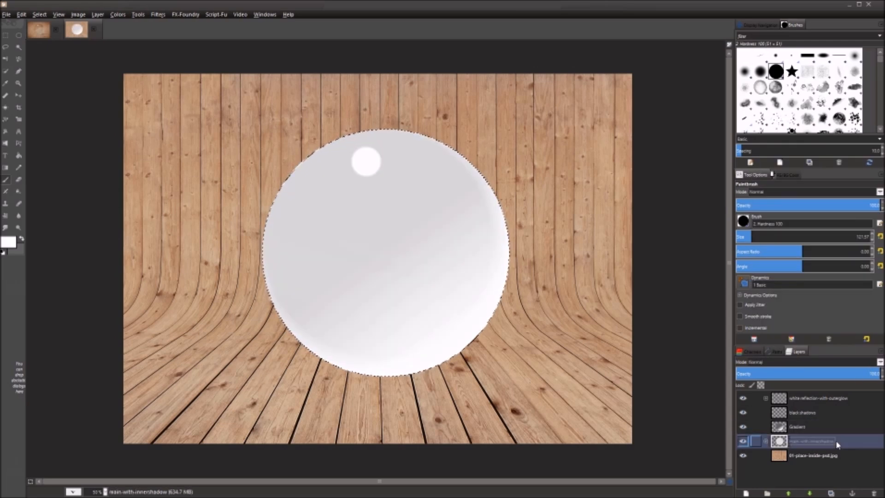
left_click_drag(867, 373, 771, 374)
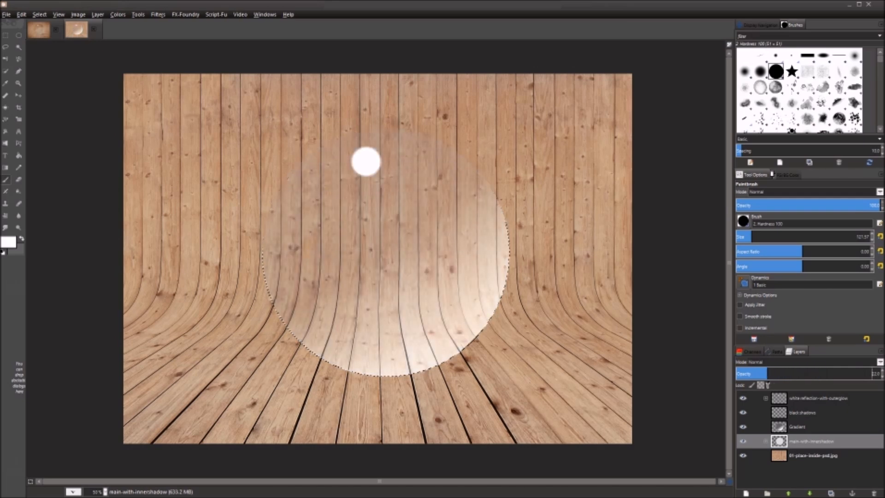
left_click(814, 428)
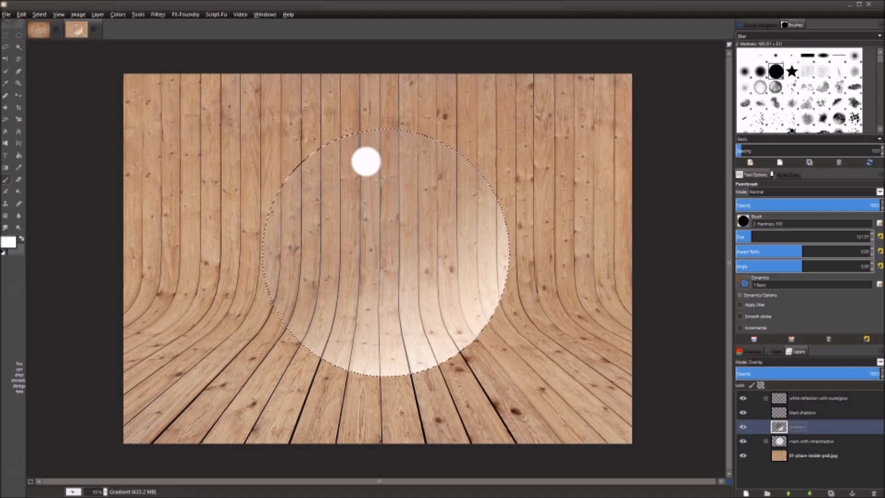
left_click_drag(867, 374, 799, 383)
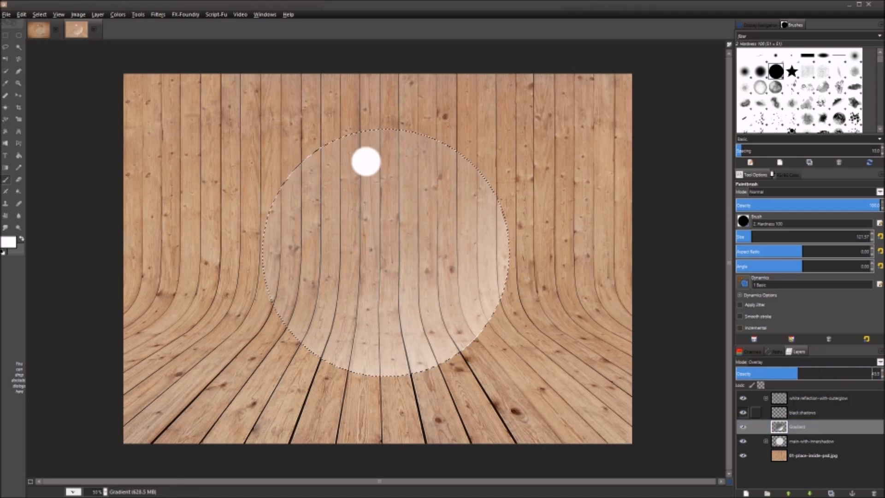
Airbrush black shading across the sphere's upper part on the "black shadows" layer, using the Hardness 025 brush at size 371
double_click(802, 413)
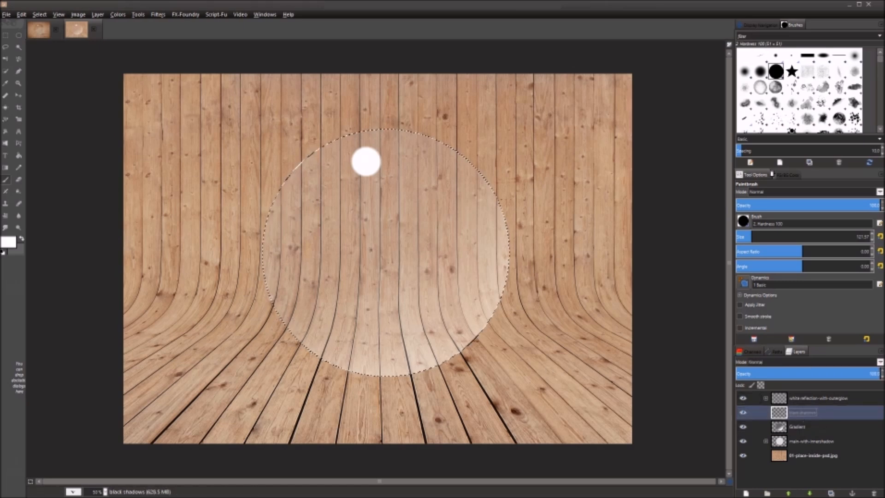
left_click(21, 239)
left_click(3, 253)
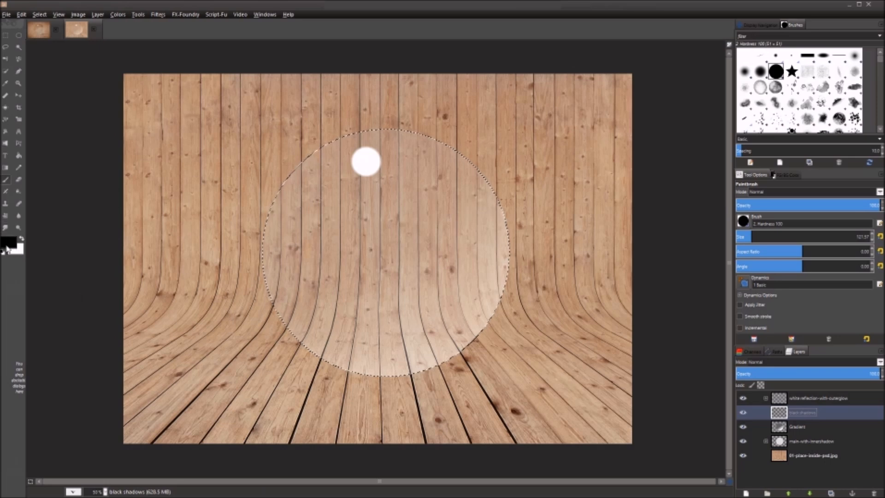
left_click(7, 193)
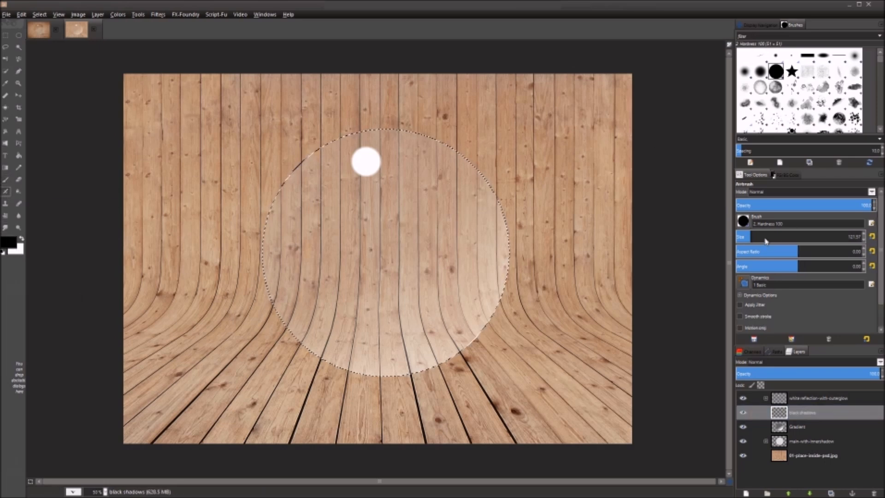
left_click(855, 56)
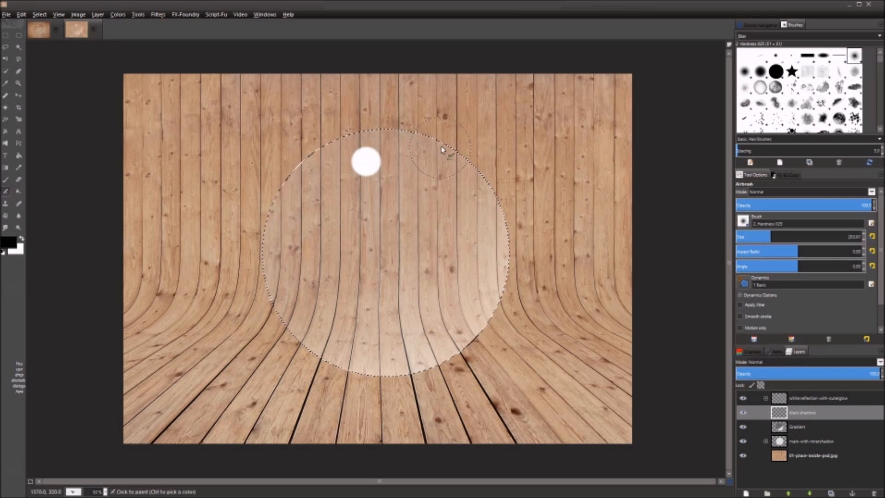
left_click(782, 234)
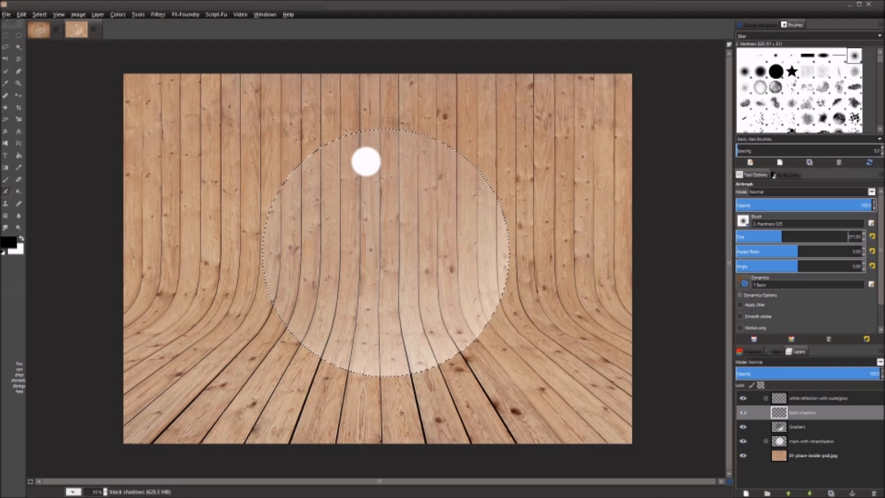
mouse_move(408, 133)
left_mouse_down()
mouse_move(316, 208)
mouse_move(374, 190)
mouse_move(304, 217)
mouse_move(332, 222)
mouse_move(297, 261)
mouse_move(436, 182)
mouse_move(342, 160)
mouse_move(286, 217)
mouse_move(350, 152)
mouse_move(375, 138)
mouse_move(438, 166)
mouse_move(470, 150)
left_mouse_up()
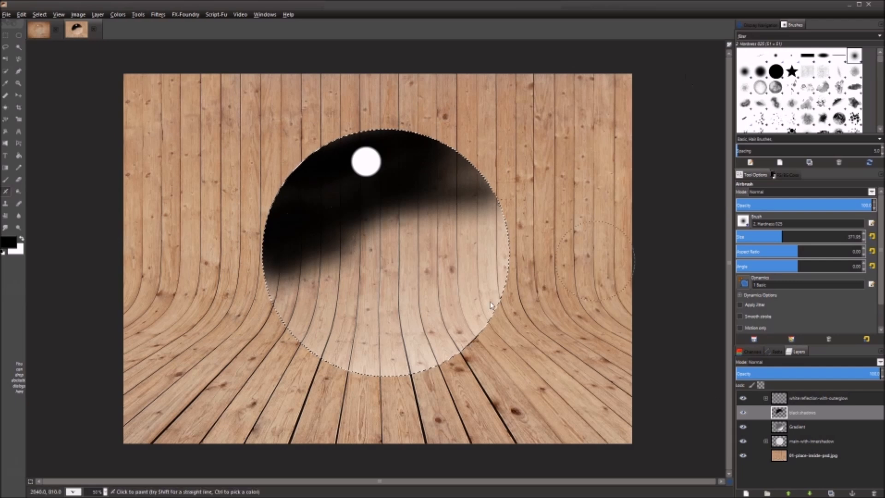
Set the "black shadows" layer's blend mode to Soft light, and compare the sphere with the Gradient layer hidden and shown
left_click(813, 363)
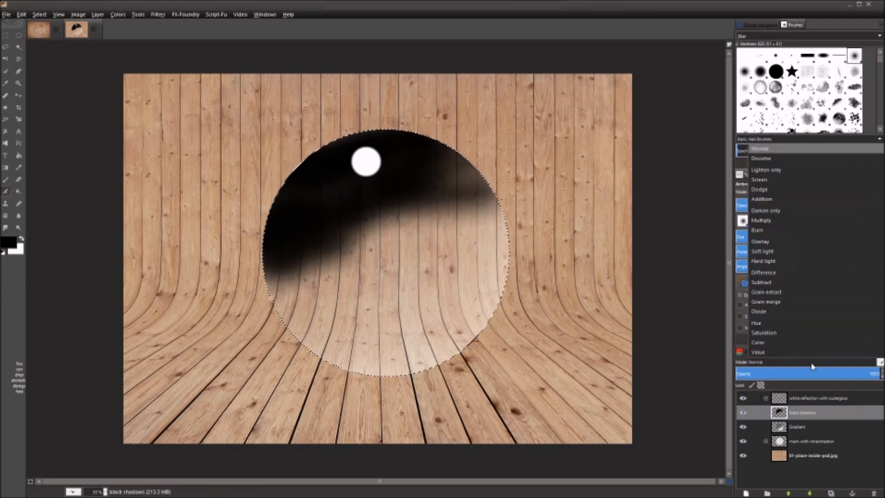
left_click(789, 252)
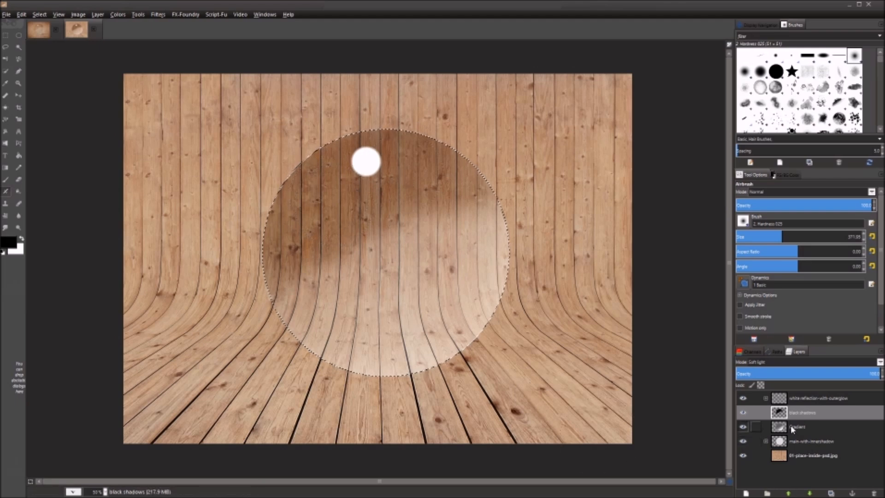
left_click(764, 428)
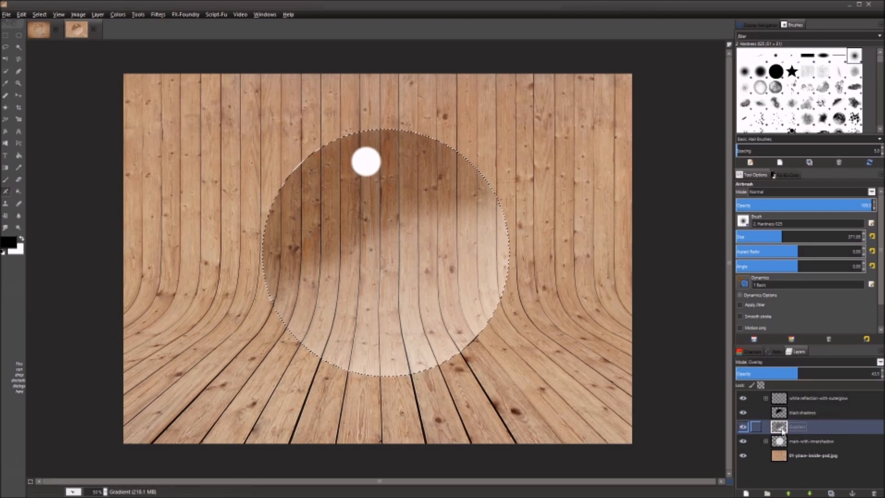
left_click(743, 427)
left_click(743, 427)
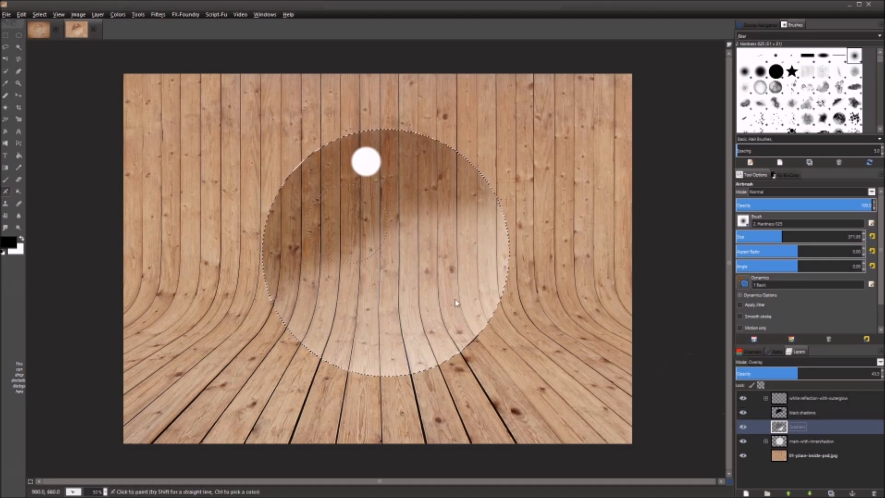
left_click(807, 409)
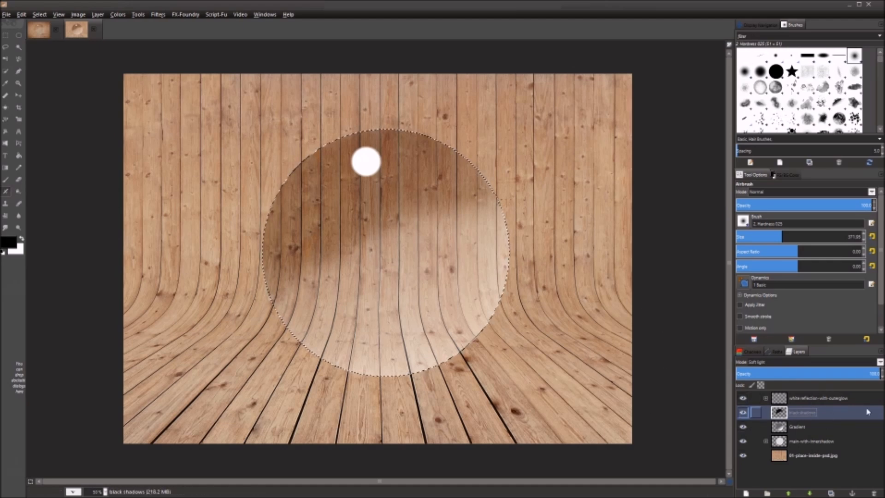
Create a transparent layer named "BG shadow" directly above the wooden background and bucket-fill the circular selection with black
left_click(813, 456)
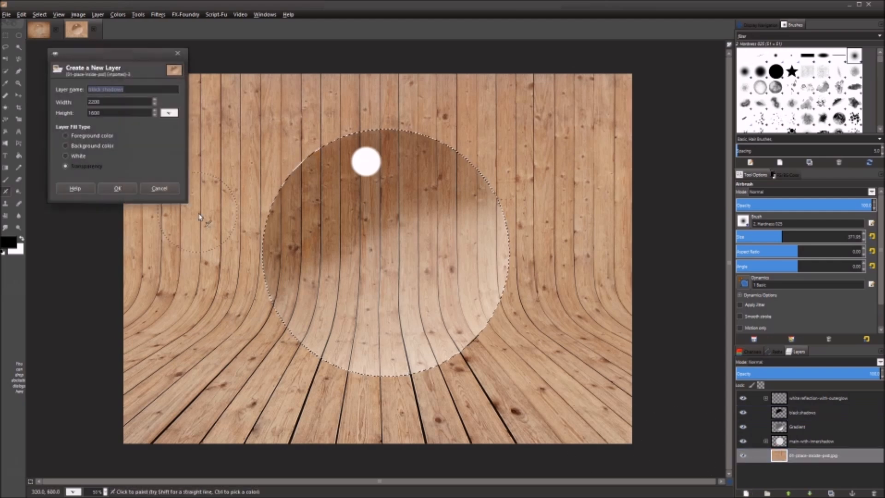
type("BG")
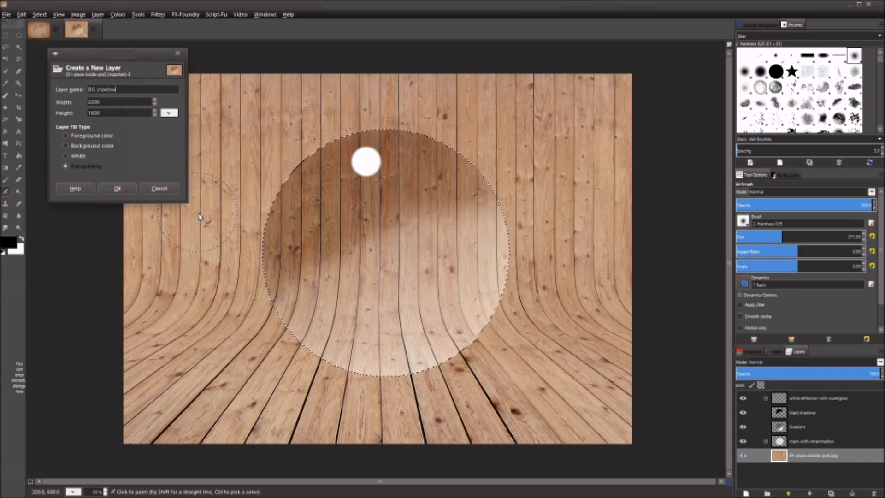
type(" shadow")
key("Return")
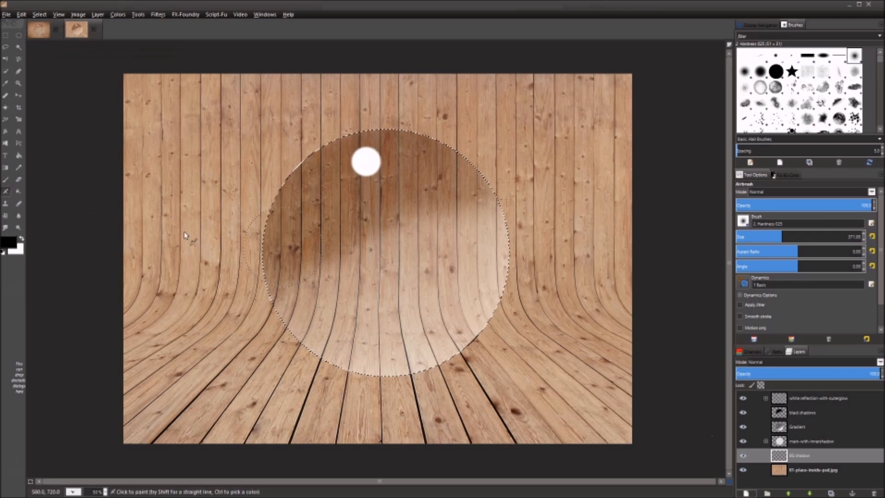
left_click(19, 156)
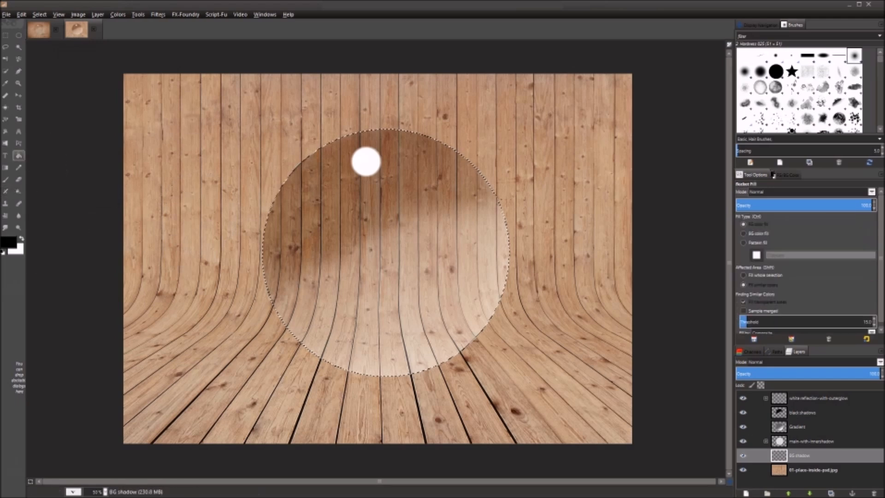
left_click(468, 247)
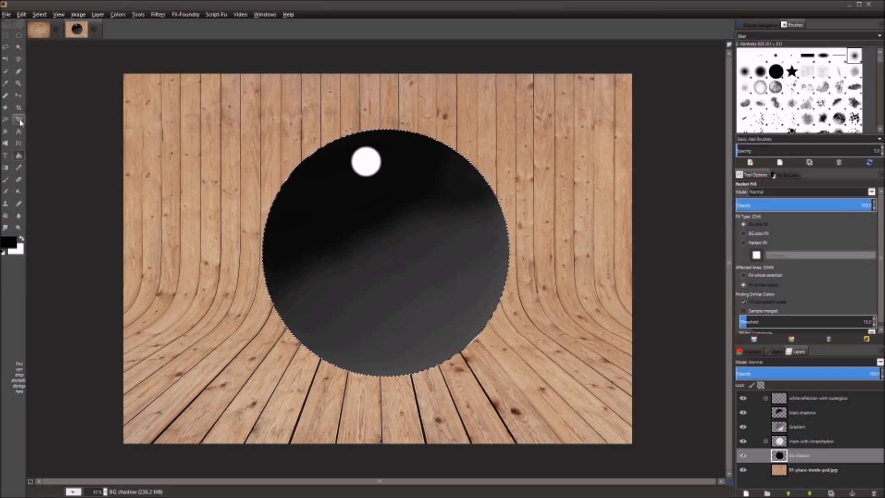
Flatten the black circle with a Perspective transform into a wide floor shadow under the sphere, extending to its right
left_click(18, 131)
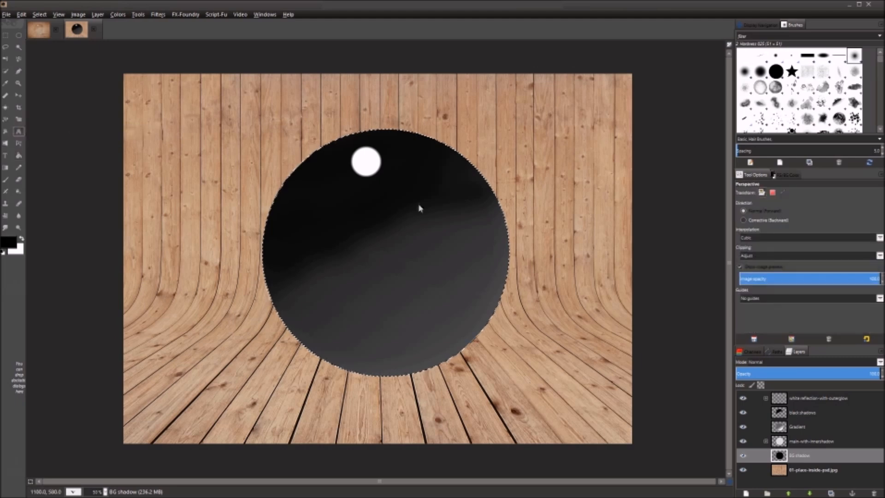
left_click(395, 179)
left_click_drag(263, 131, 283, 324)
left_click_drag(510, 140, 497, 328)
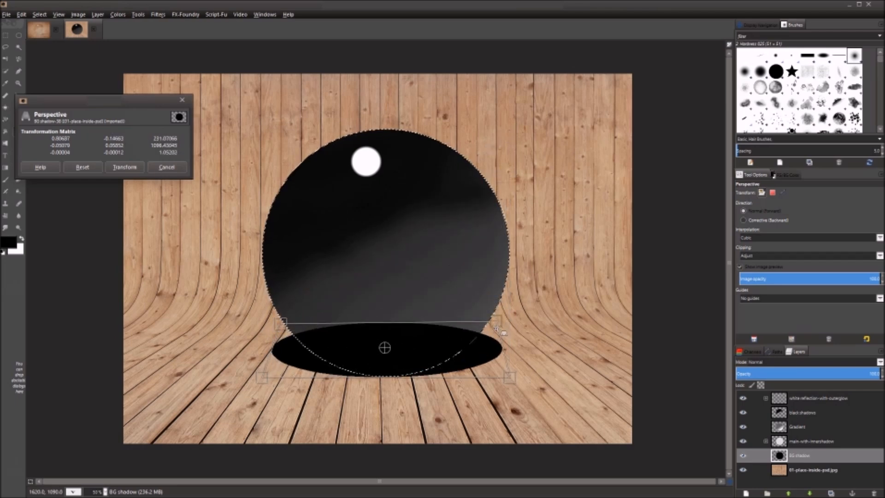
left_click_drag(507, 325, 627, 339)
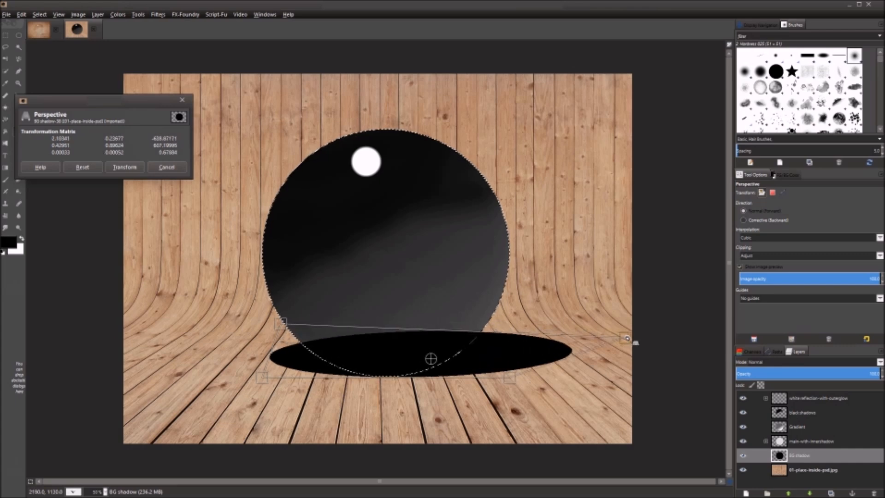
left_click_drag(286, 323, 329, 333)
mouse_move(634, 346)
left_mouse_down()
mouse_move(620, 358)
mouse_move(630, 355)
left_mouse_up()
left_click_drag(261, 381, 254, 384)
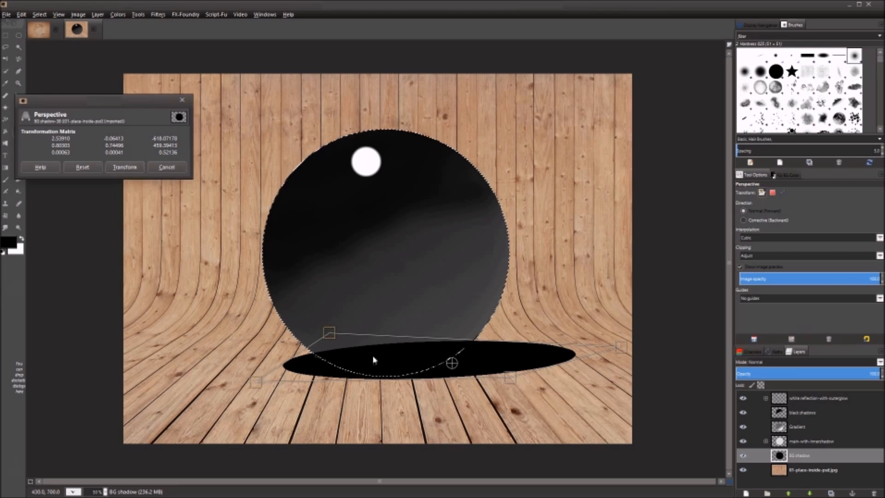
left_click_drag(511, 378, 487, 382)
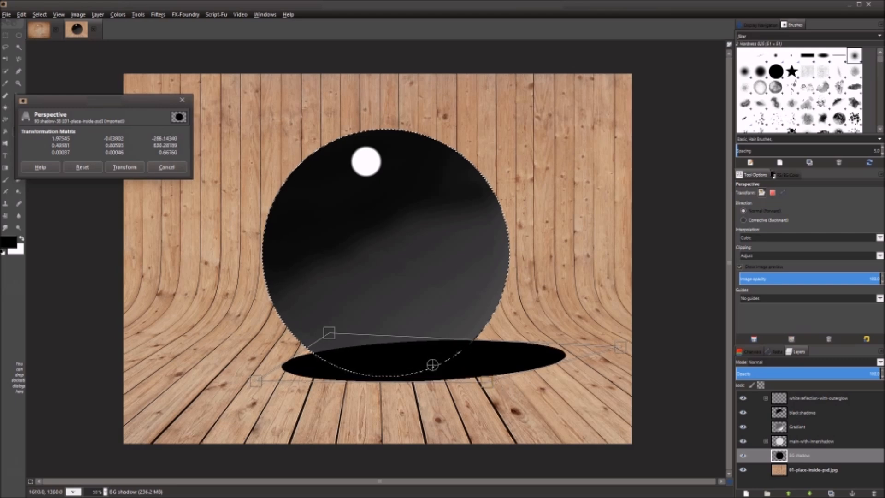
left_click(124, 167)
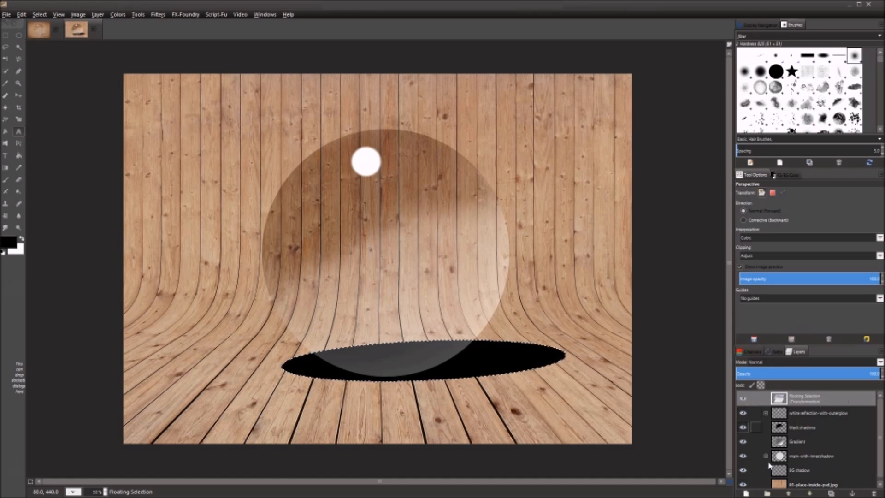
Convert the transformed floating selection into a layer, lower it to just above the wooden background, and delete the emptied "BG shadow" layer
left_click(747, 492)
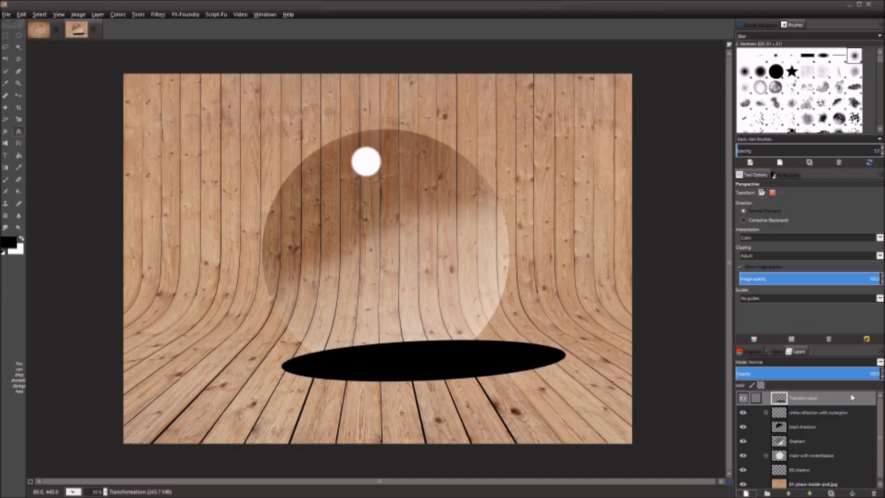
left_click(810, 492)
left_click(810, 492)
left_click(810, 492)
left_click(811, 492)
left_click(810, 492)
left_click(800, 456)
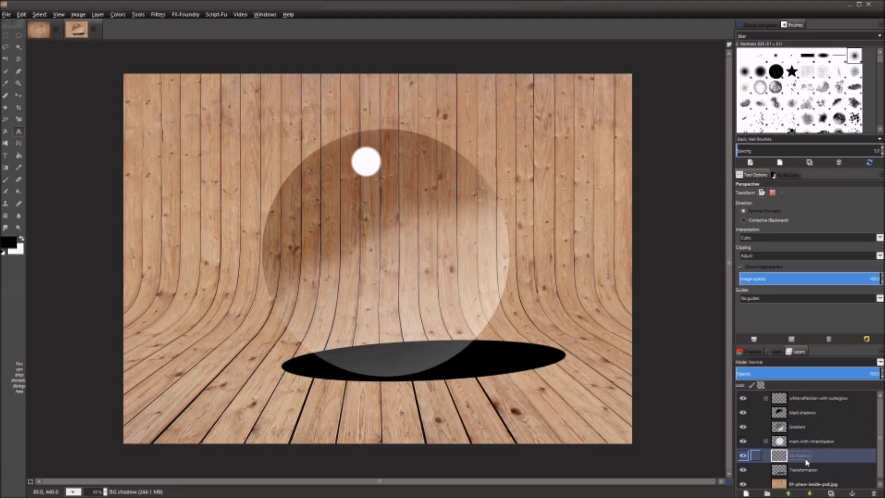
left_click(874, 494)
Lower the Transformation layer's opacity to about 16 and erase the part of the shadow seen through the sphere
left_click(812, 455)
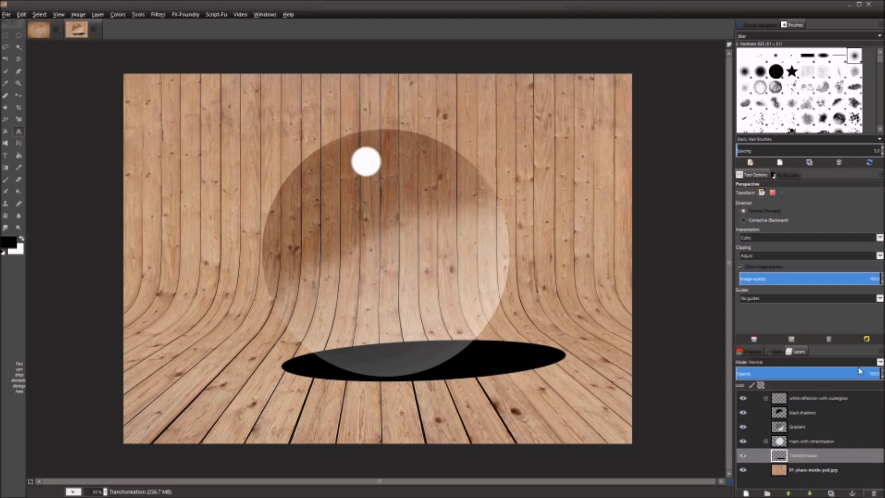
left_click_drag(872, 373, 754, 381)
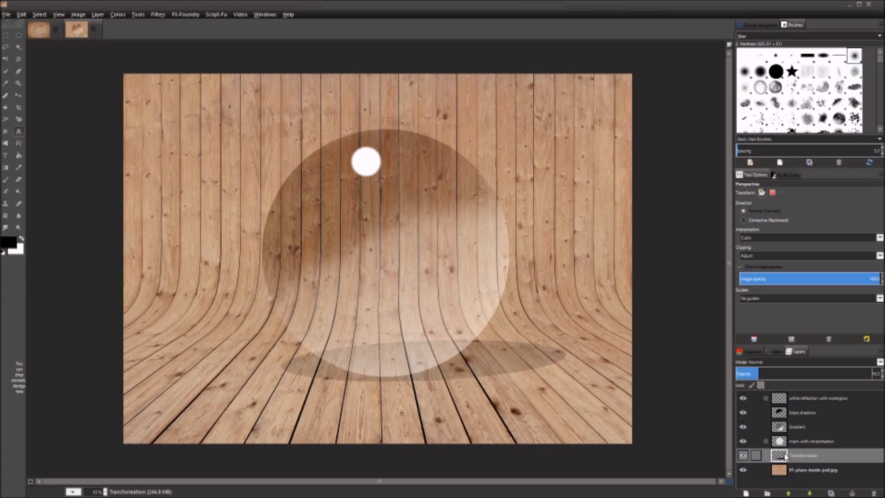
left_click(783, 456, "alt")
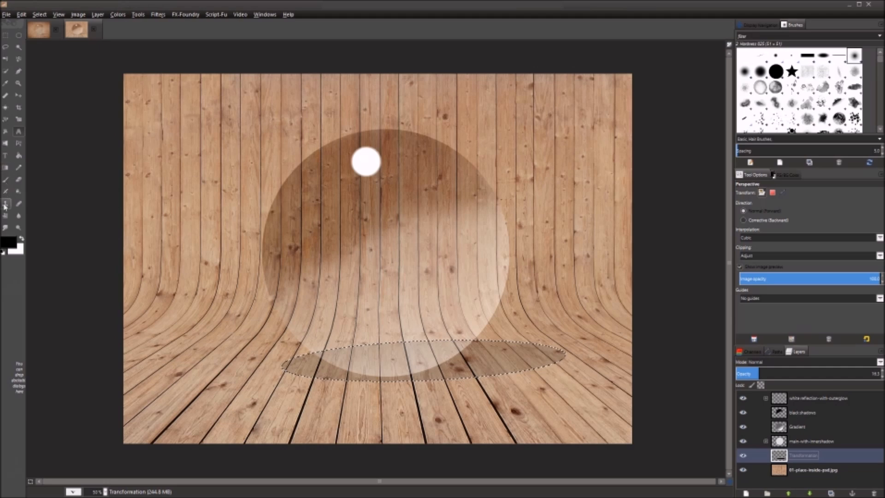
left_click(19, 180)
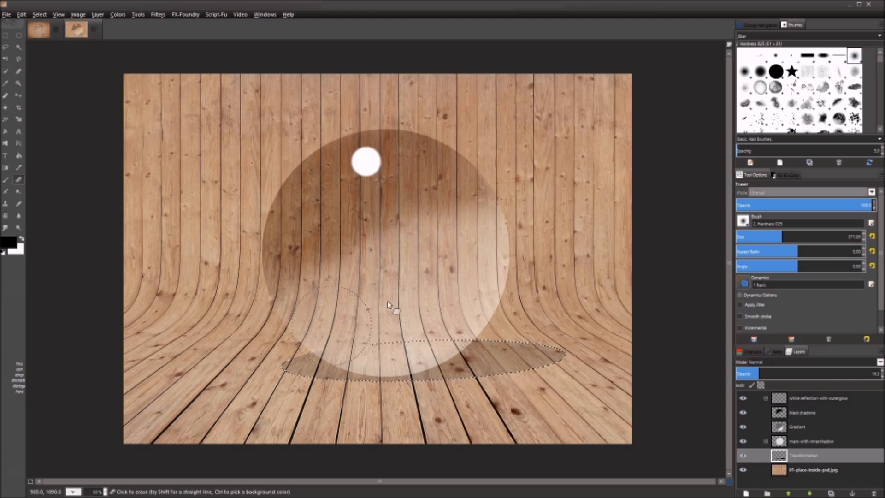
key("ctrl+shift+a")
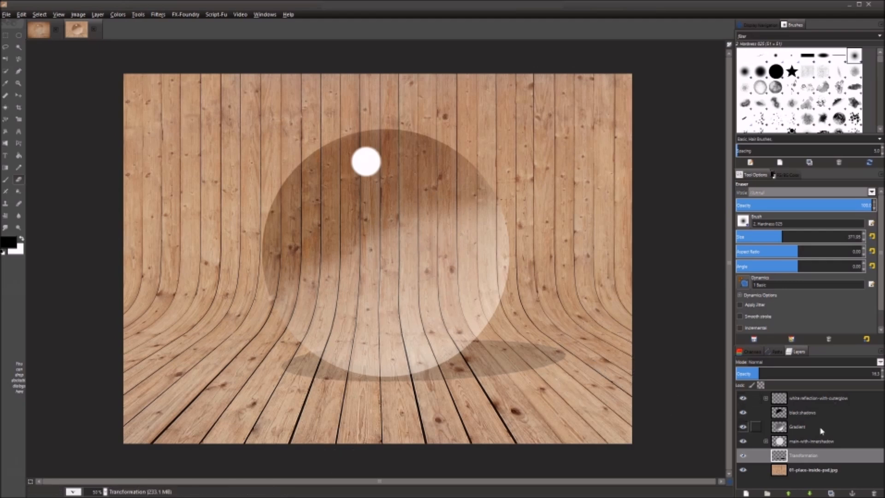
Reduce the opacity of the "main-with-innershadow" group to about 21 and of the Gradient layer to about 26
left_click(819, 444)
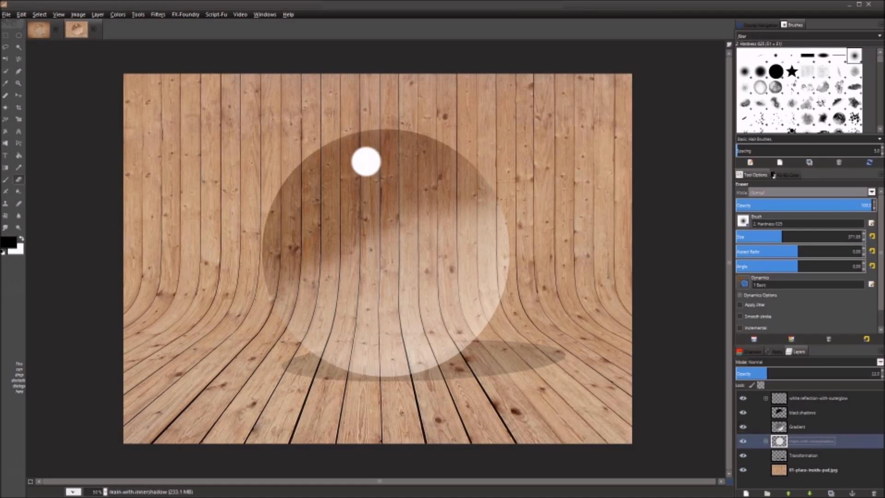
left_click(762, 372)
left_click_drag(758, 378, 753, 383)
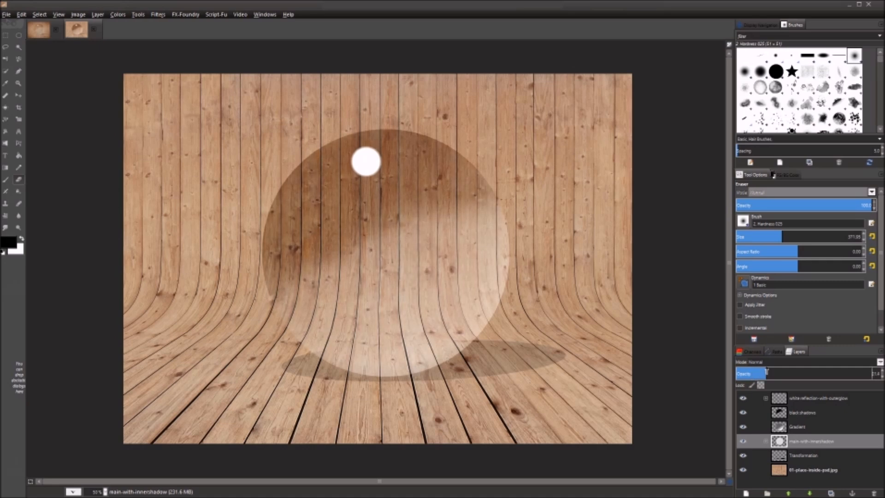
left_click(758, 427)
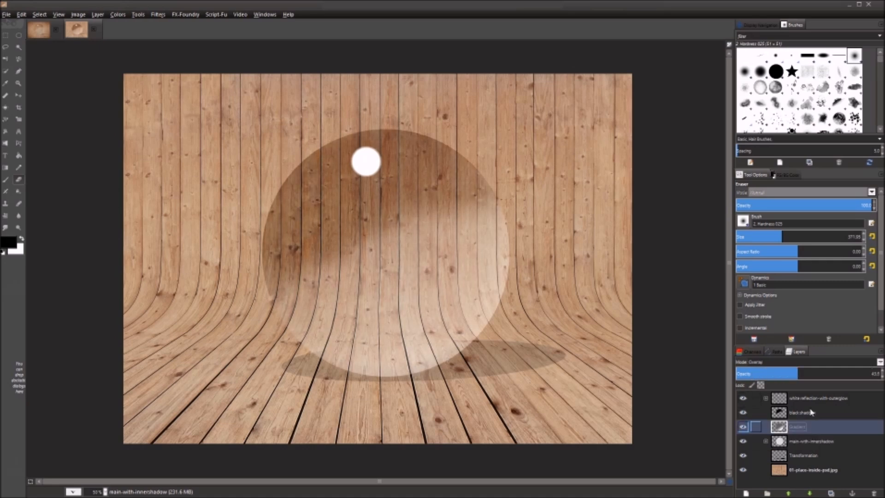
left_click_drag(797, 377, 777, 378)
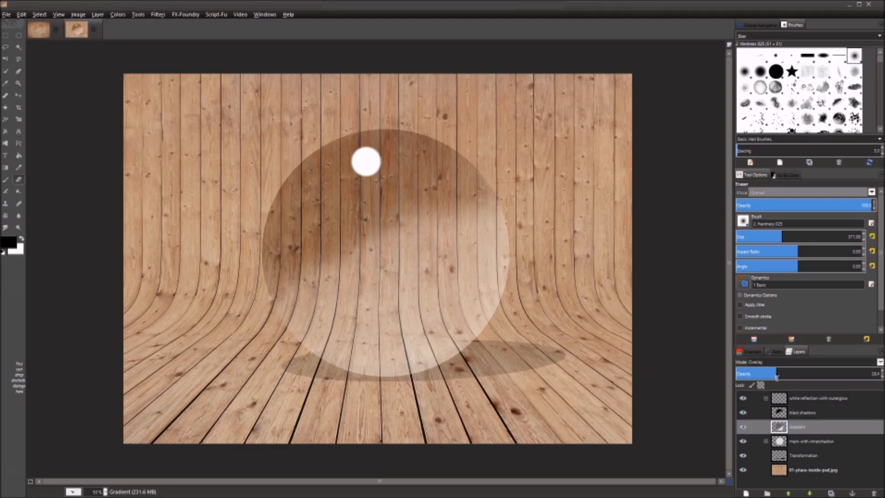
key("minus")
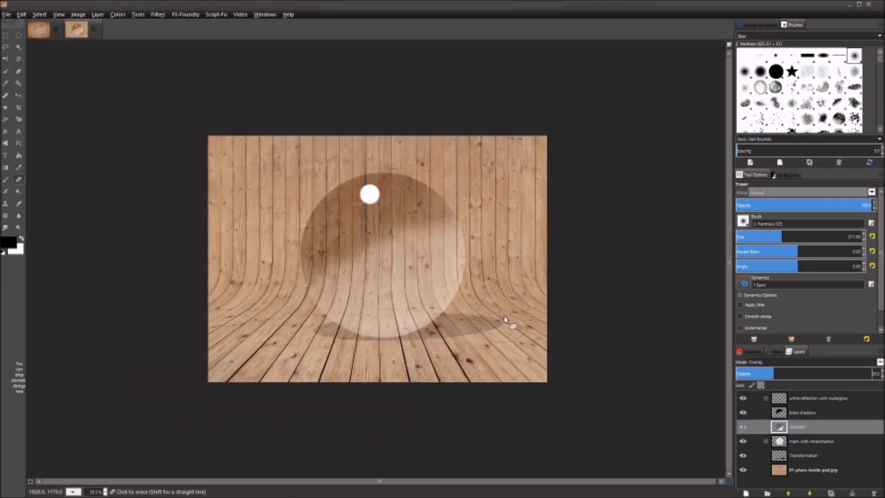
key("plus")
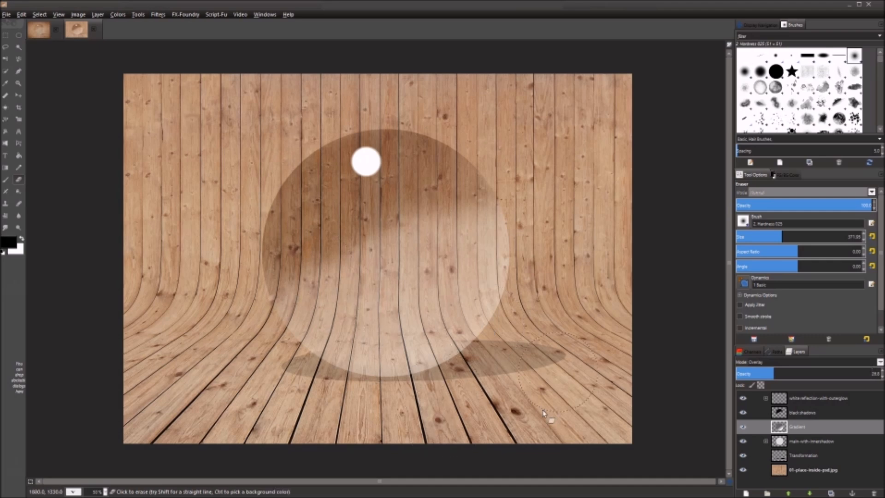
Merge the "white reflection-with-outerglow" layer group into a single layer
double_click(809, 397)
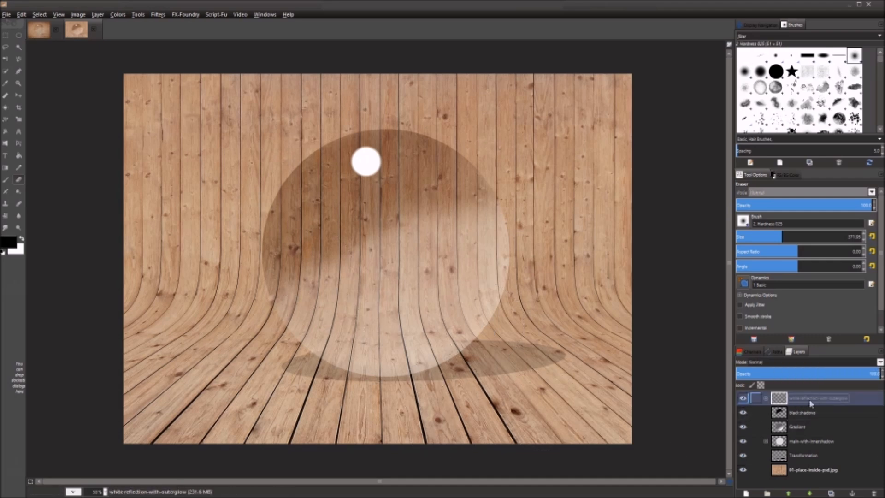
right_click(819, 402)
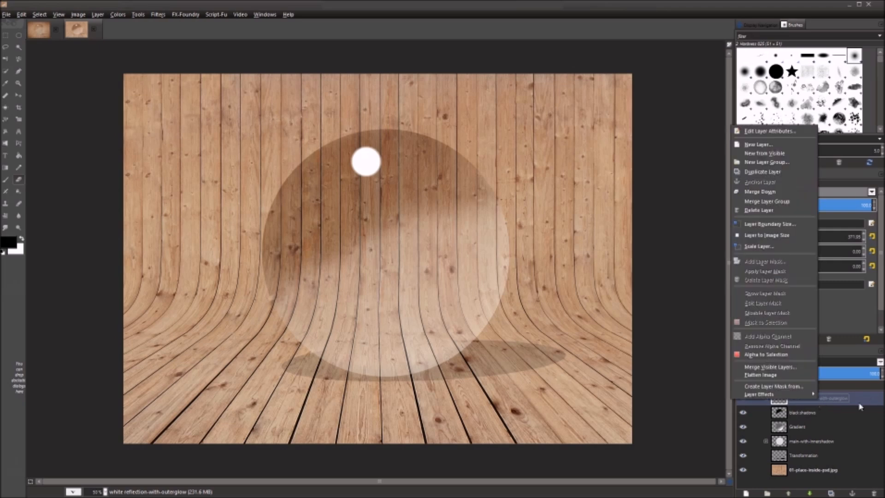
left_click(774, 199)
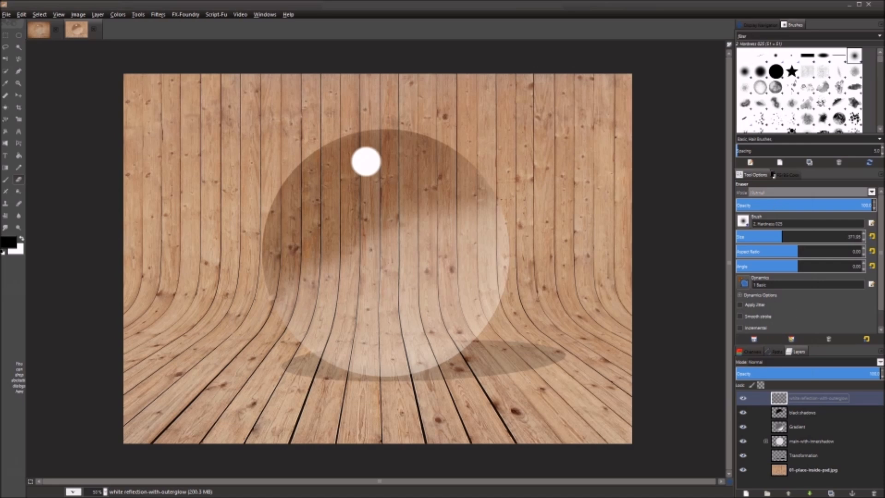
Apply a Gaussian Blur with a 5.0 horizontal and vertical radius to the merged white reflection layer
left_click(158, 14)
mouse_move(270, 69)
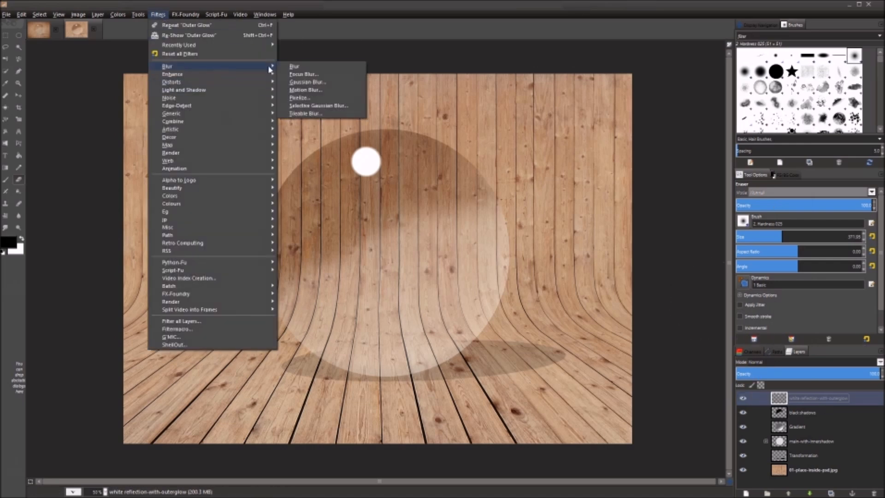
left_click(307, 83)
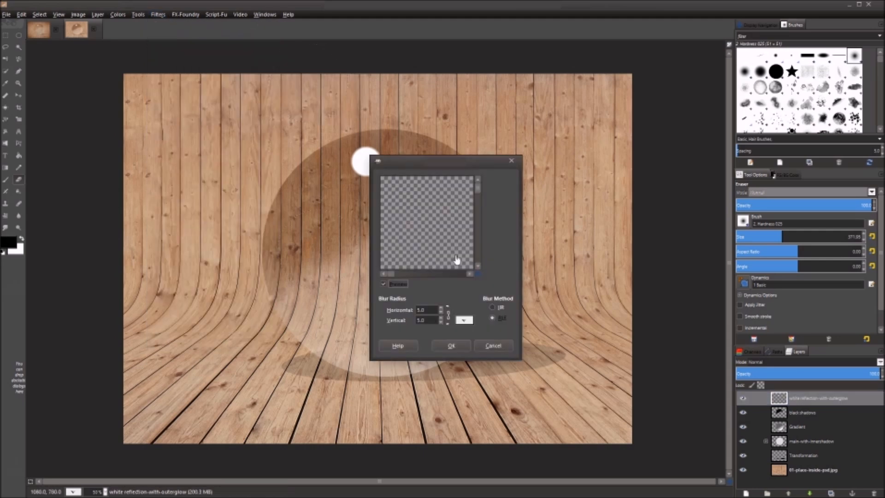
left_click(452, 346)
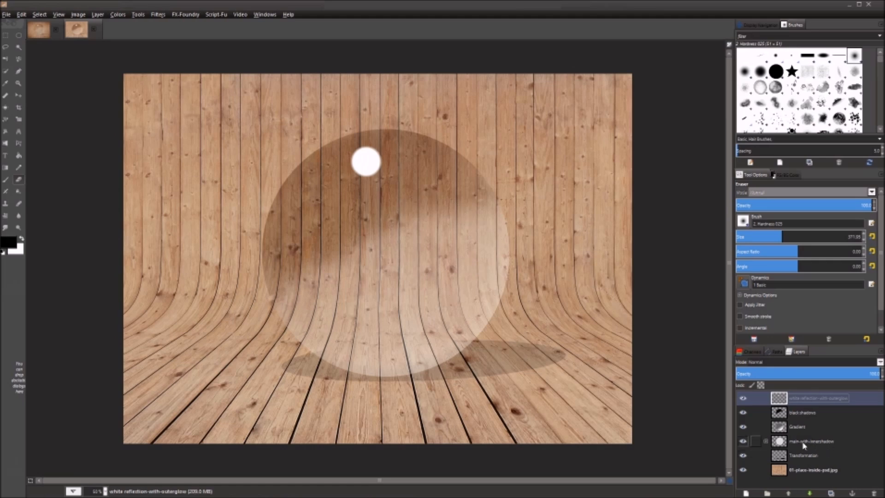
Merge the "main-with-innershadow" layer group into a single layer
left_click(815, 441)
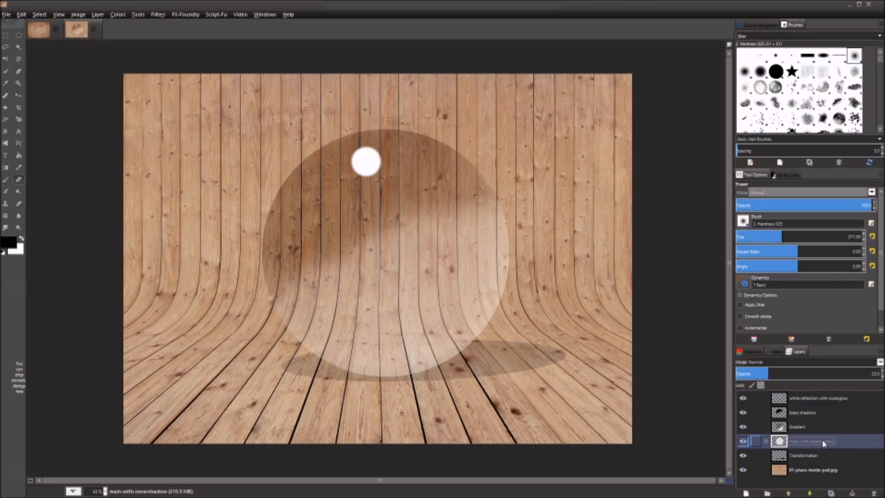
right_click(818, 440)
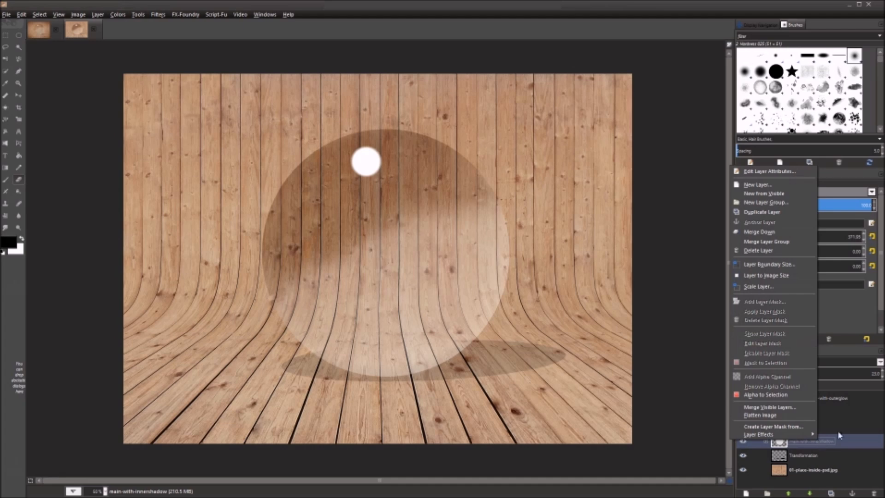
left_click(757, 242)
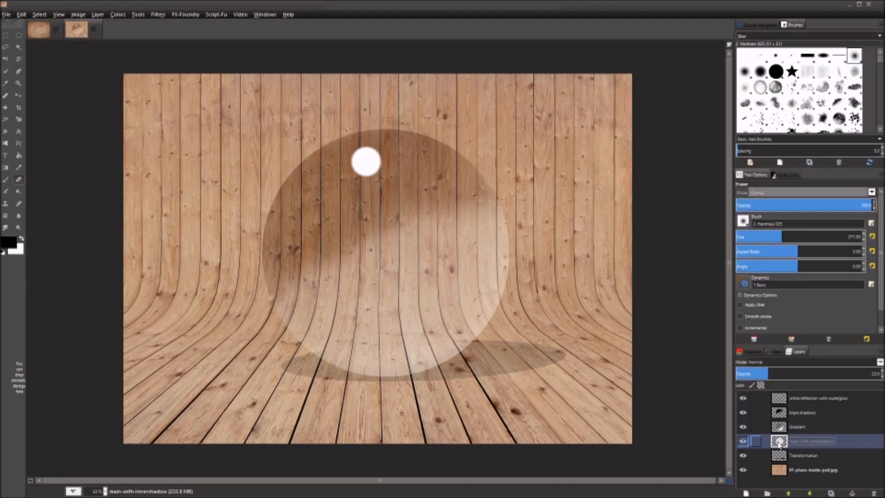
Select the sphere's outline from the merged main-with-innershadow layer, render a Sphere Designer solid texture inside it with the default settings, and deselect
left_click(779, 441, "alt")
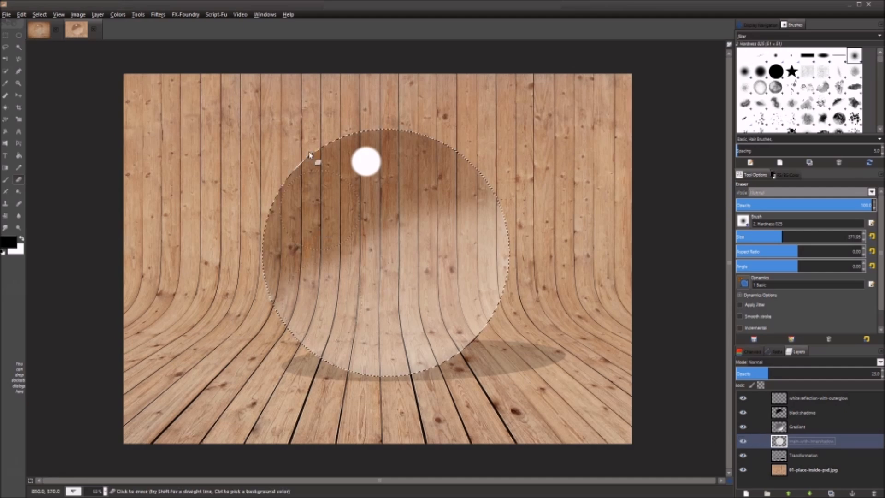
left_click(158, 14)
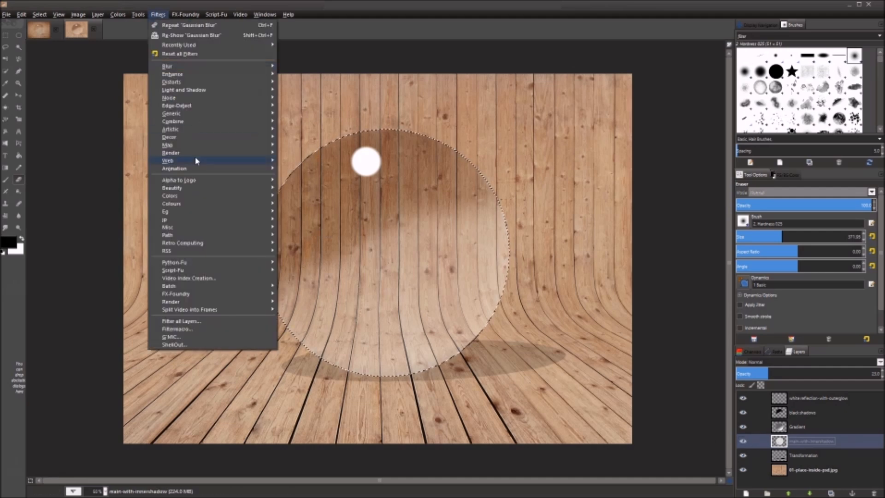
mouse_move(201, 151)
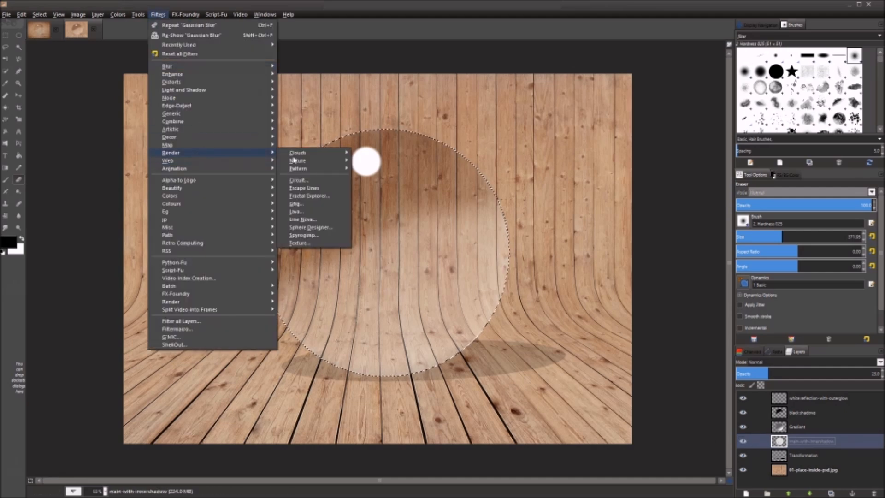
left_click(314, 228)
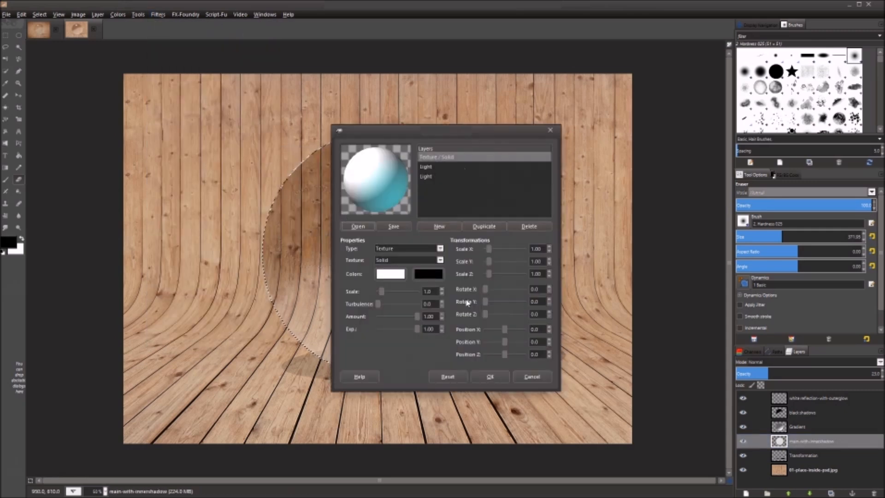
left_click(490, 376)
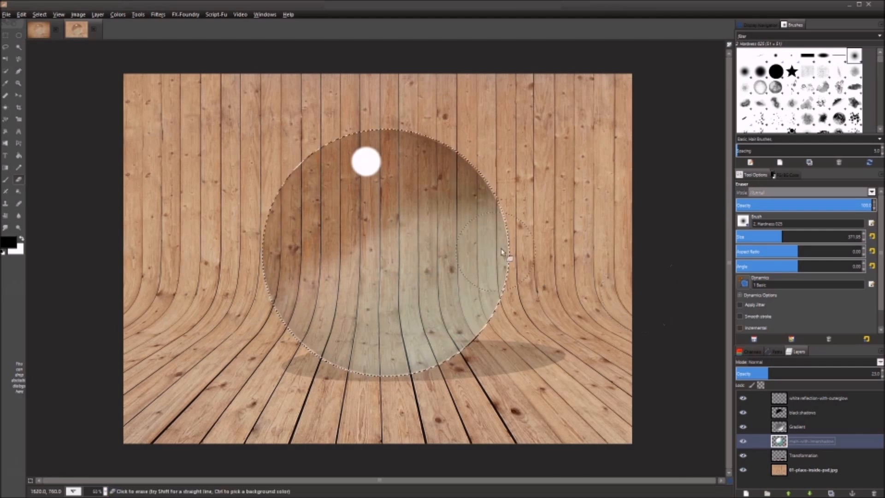
key("shift")
key("ctrl+shift+a")
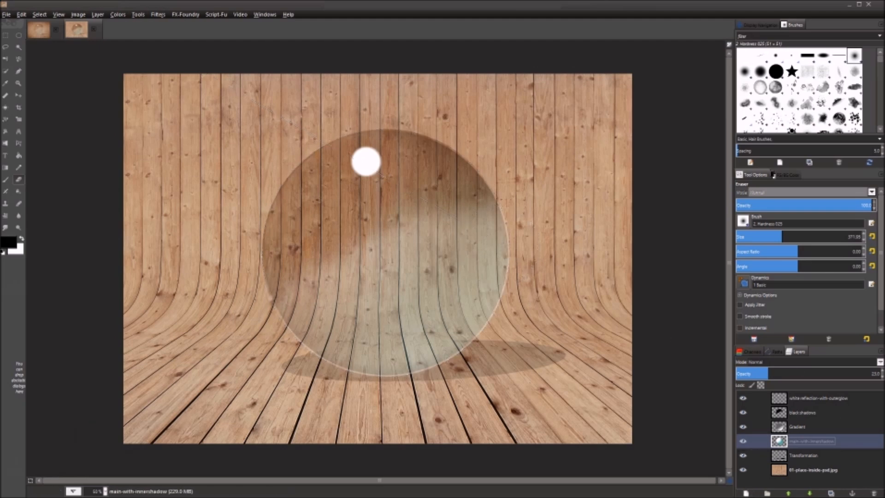
Lower the opacity of the main-with-innershadow layer and the Gradient layer to about 21 each
left_click(766, 373)
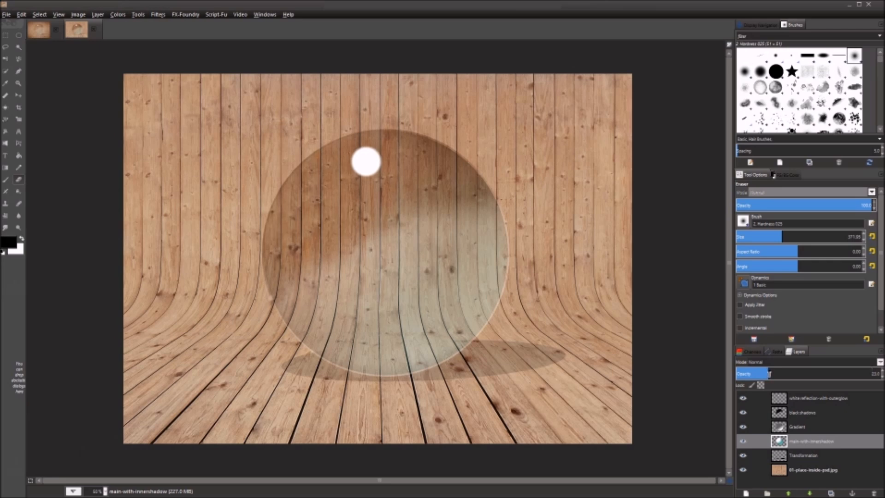
left_click(822, 427)
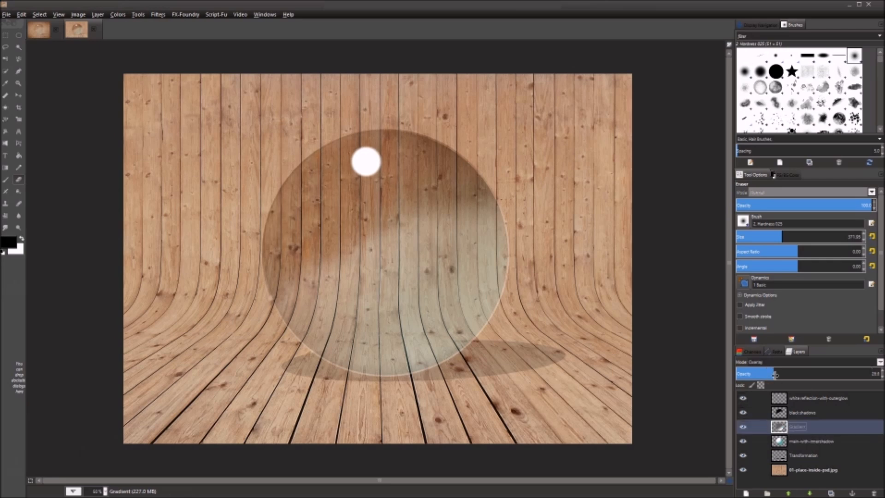
left_click(767, 374)
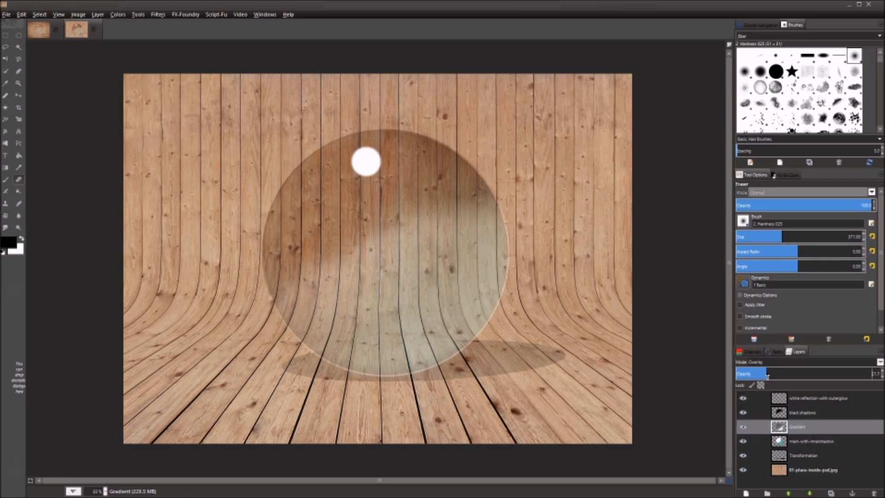
Apply a Gaussian Blur to the main-with-innershadow layer
left_click(742, 442)
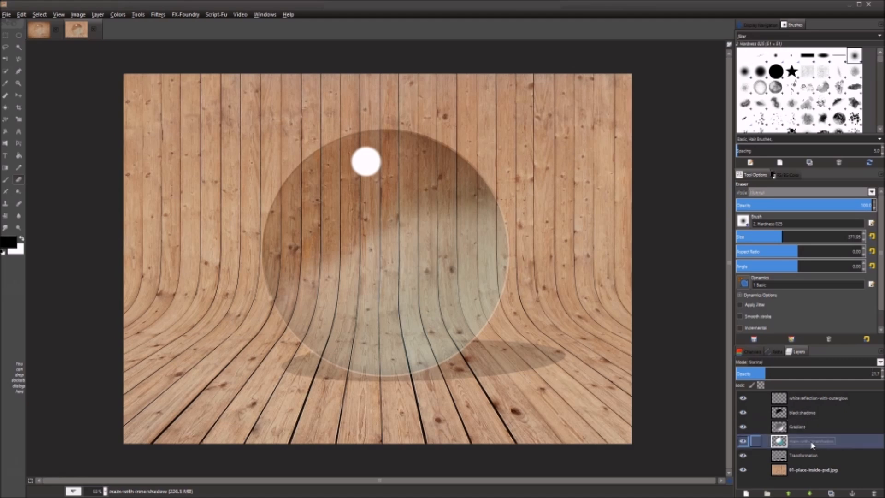
left_click(161, 16)
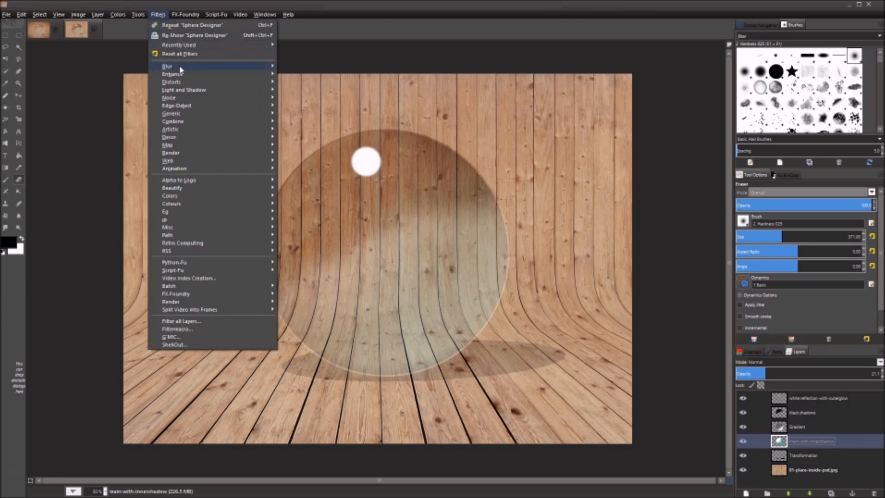
mouse_move(265, 66)
left_click(310, 82)
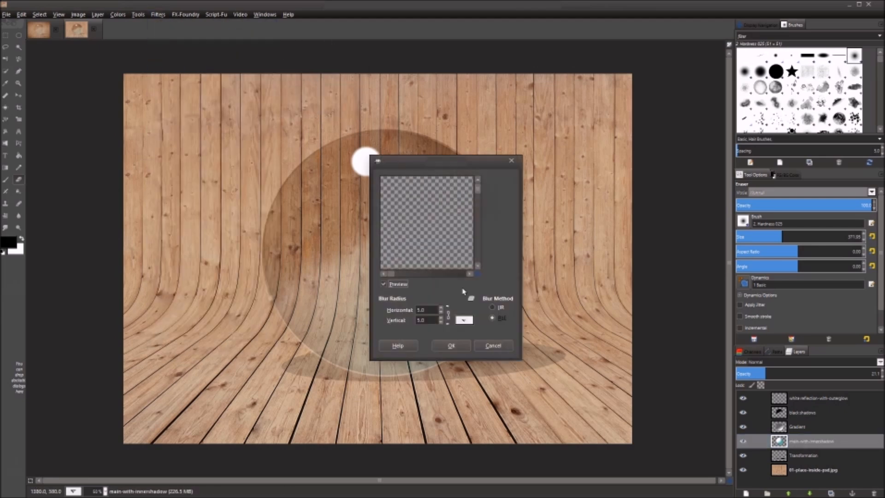
left_click(451, 347)
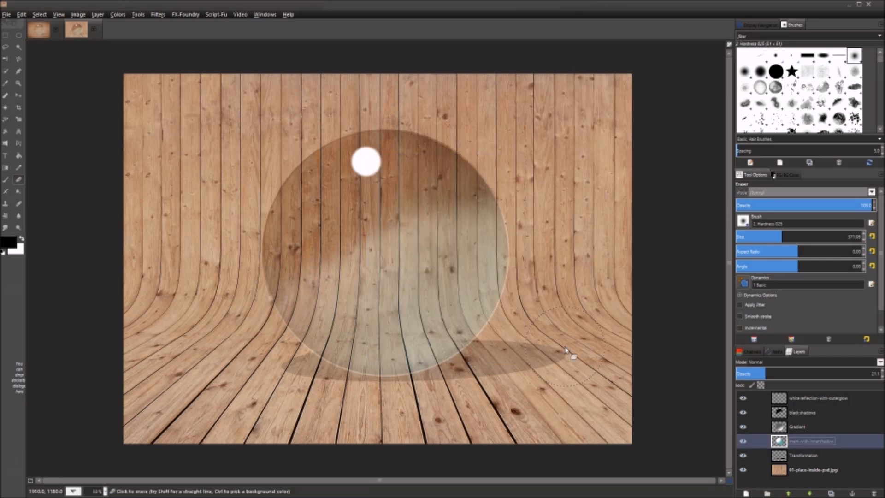
Apply a Gaussian Blur with a 7.0 horizontal and vertical radius to the Transformation shadow layer and inspect the shadow's edge
left_click(806, 457)
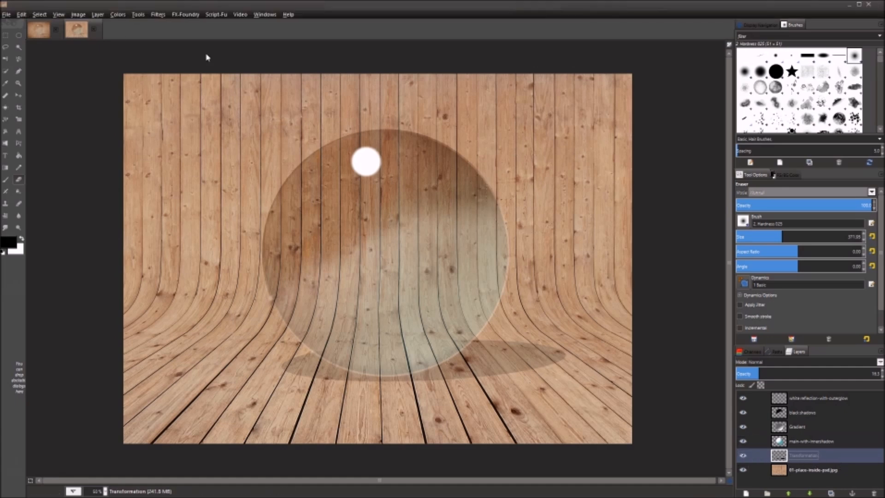
left_click(158, 14)
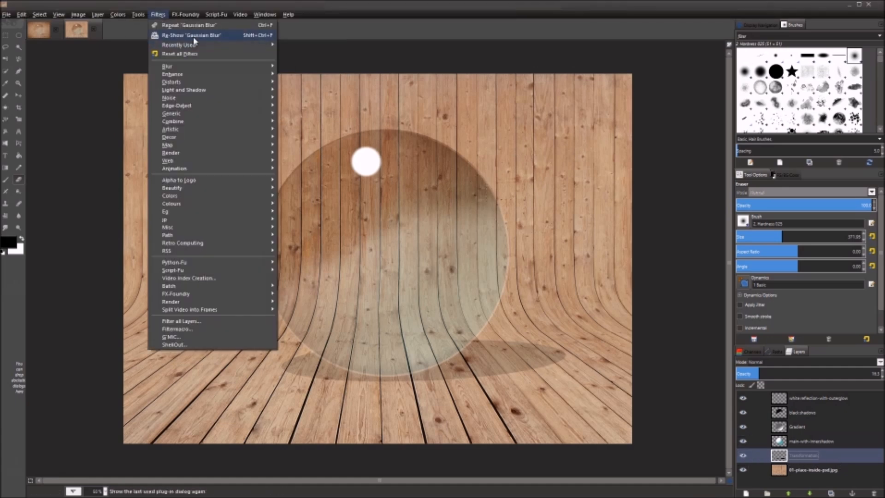
left_click(215, 37)
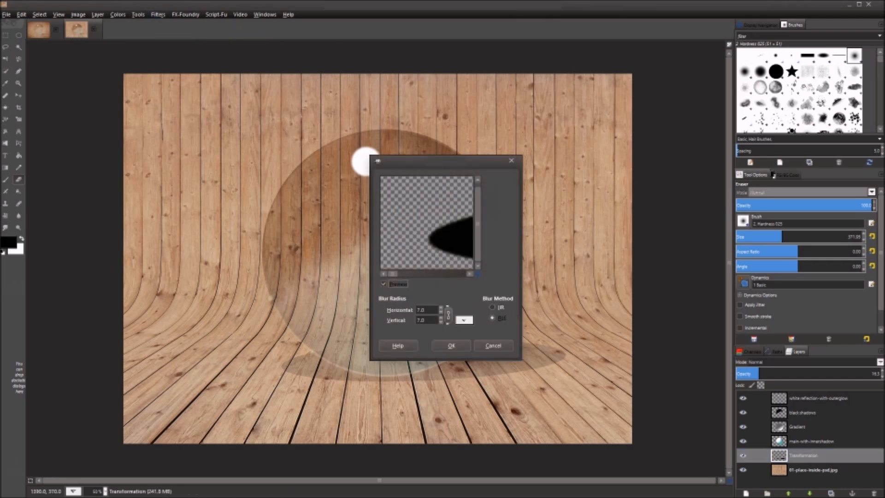
left_click(450, 346)
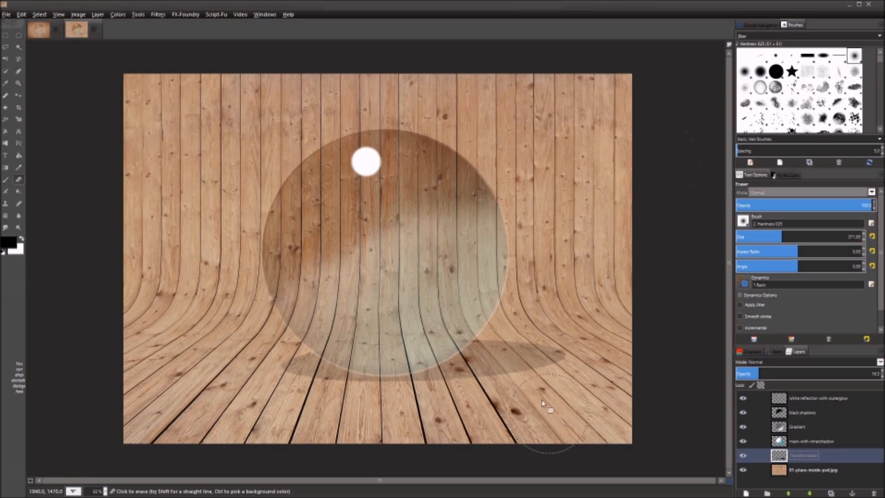
scroll(489, 334, "down", 1)
scroll(488, 335, "up", 4)
scroll(486, 338, "up", 1)
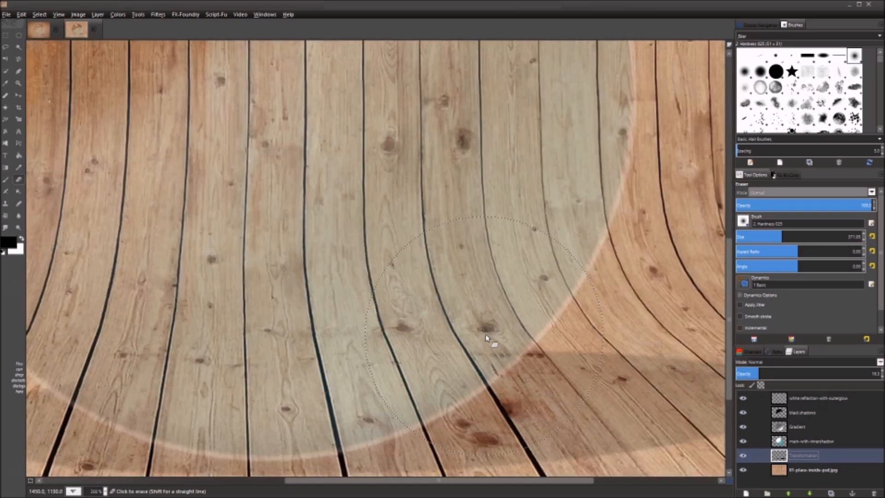
scroll(487, 338, "down", 1)
scroll(486, 338, "down", 1)
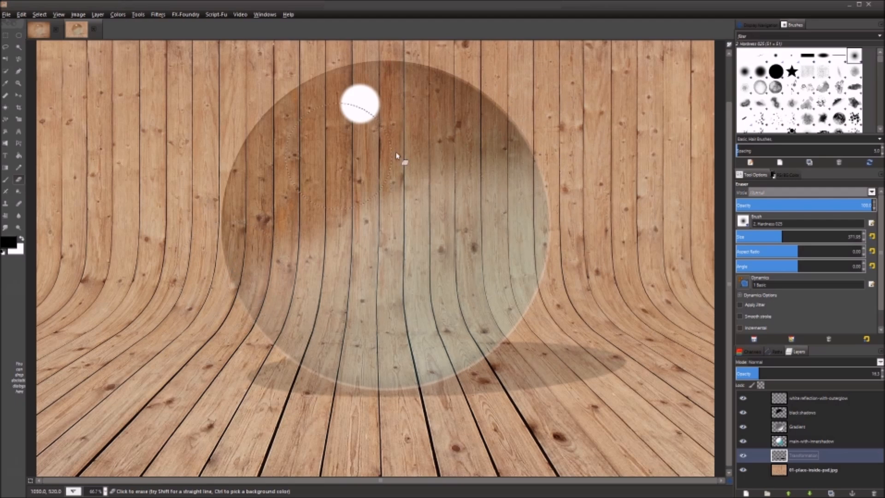
Select the sphere's outline from the main-with-innershadow layer and use the Airbrush with black inside it on the black shadows layer
left_click(797, 413)
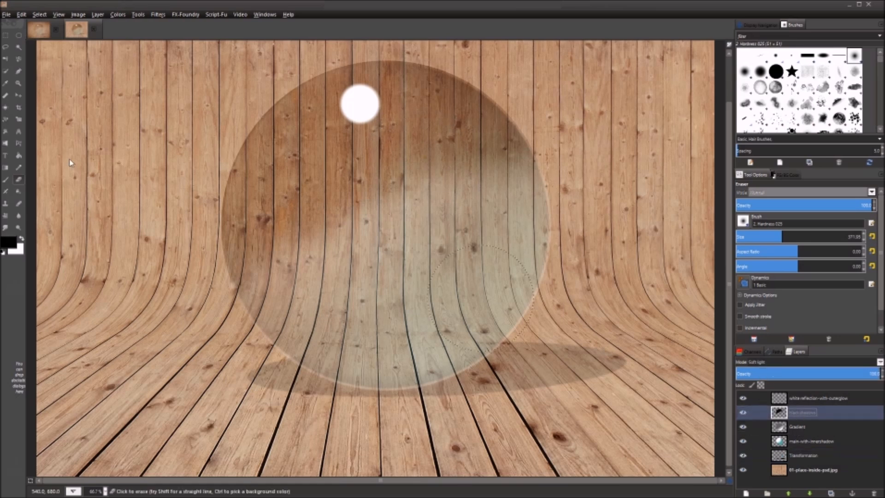
left_click(6, 191)
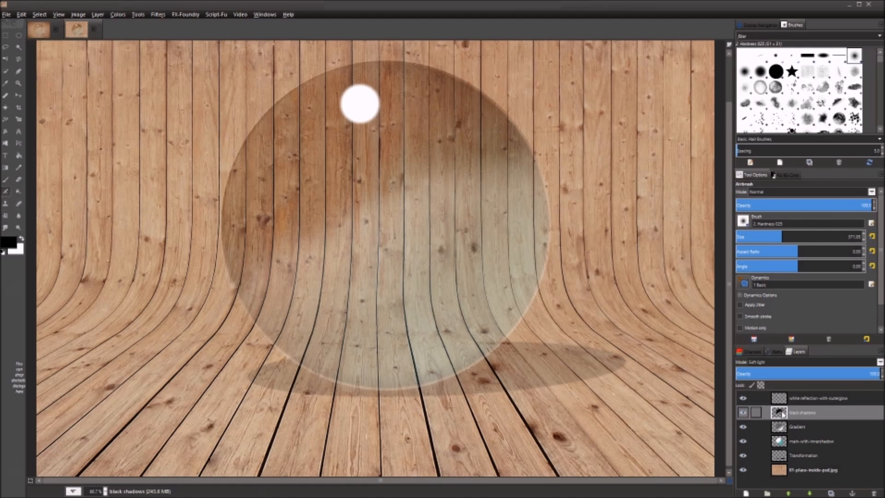
left_click(783, 443)
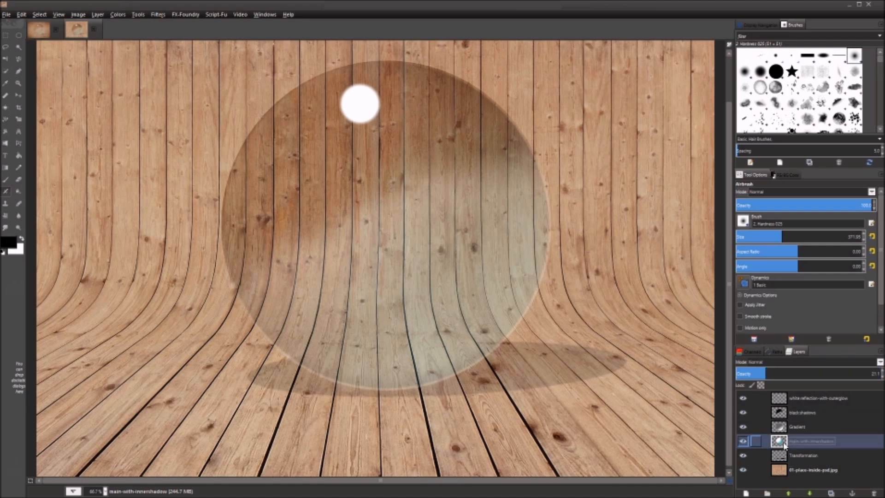
left_click(783, 443, "alt")
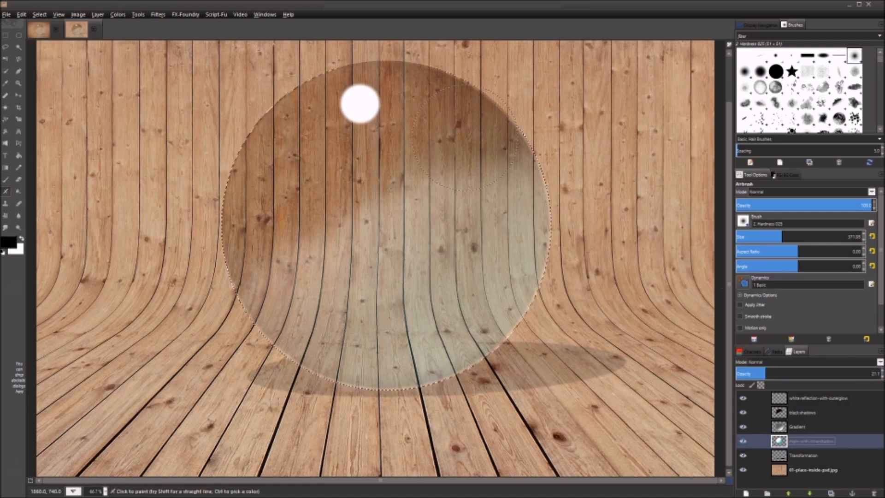
left_click(814, 413)
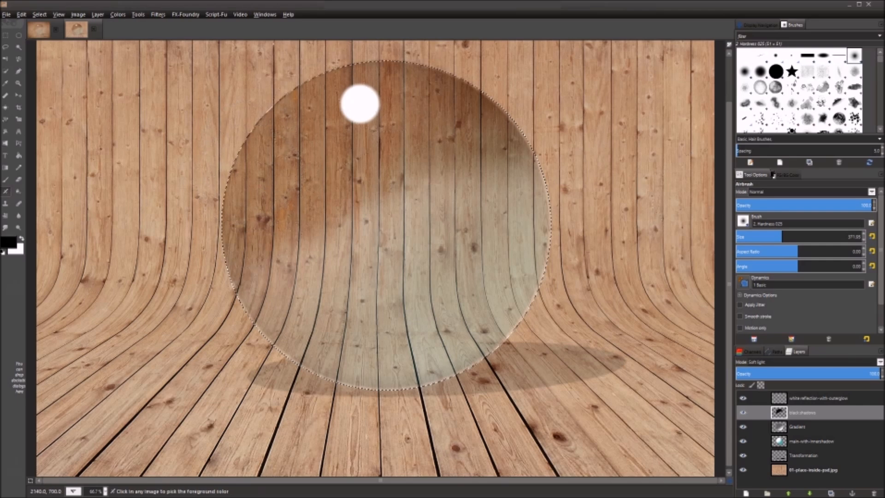
Reduce the opacity of the Gradient layer to about 19 and of the main-with-innershadow layer to about 18
key("minus")
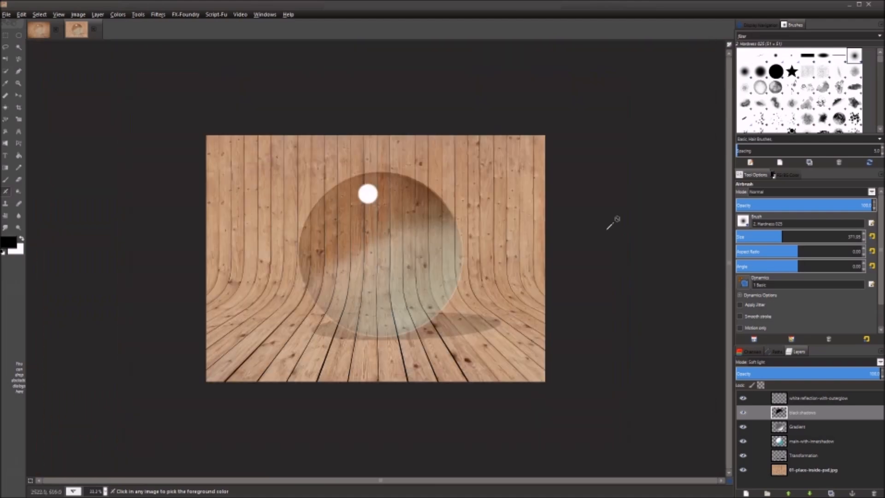
key("minus")
left_click(818, 427)
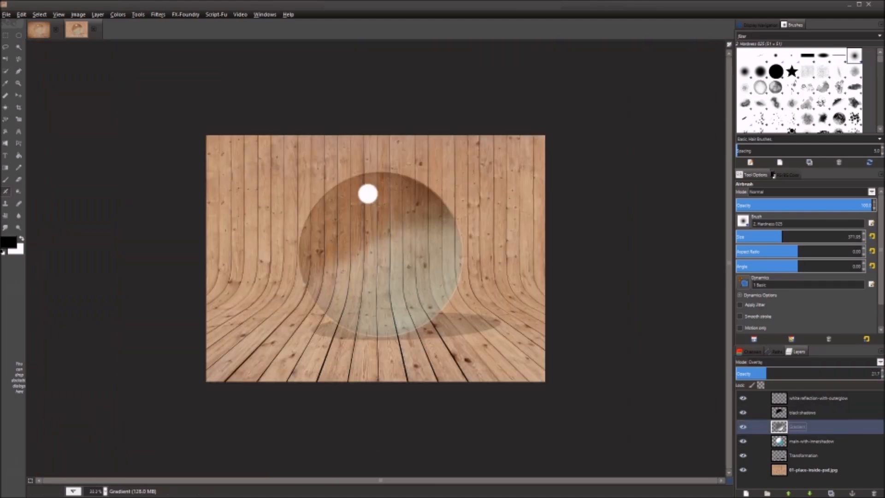
left_click(762, 373)
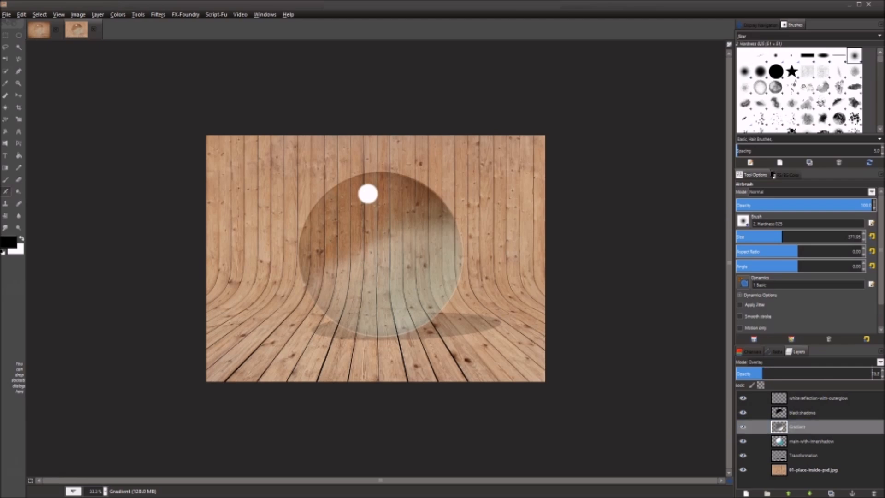
left_click(812, 444)
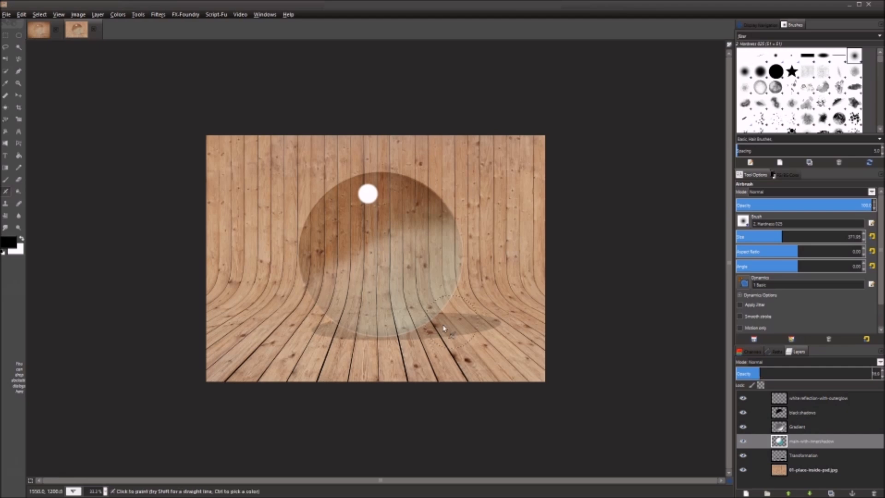
scroll(454, 355, "up", 1)
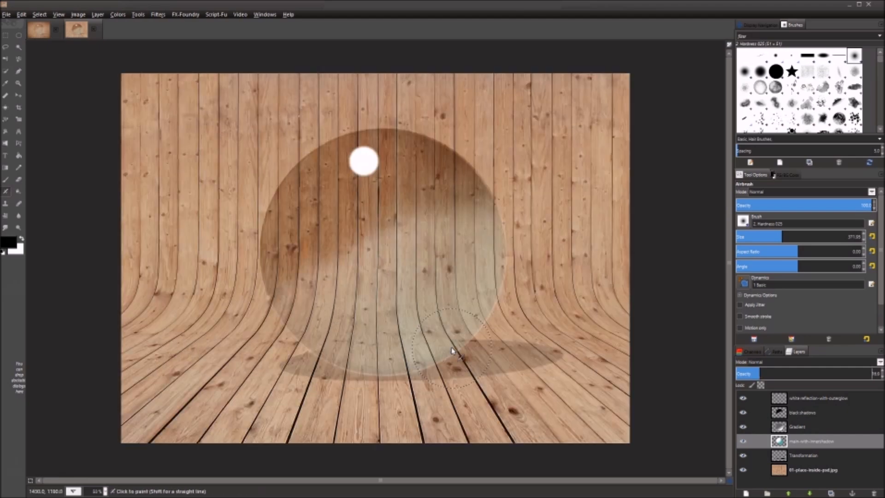
Add a transparent 2200 x 1600 layer named "viggy" above the white reflection layer
left_click(813, 398)
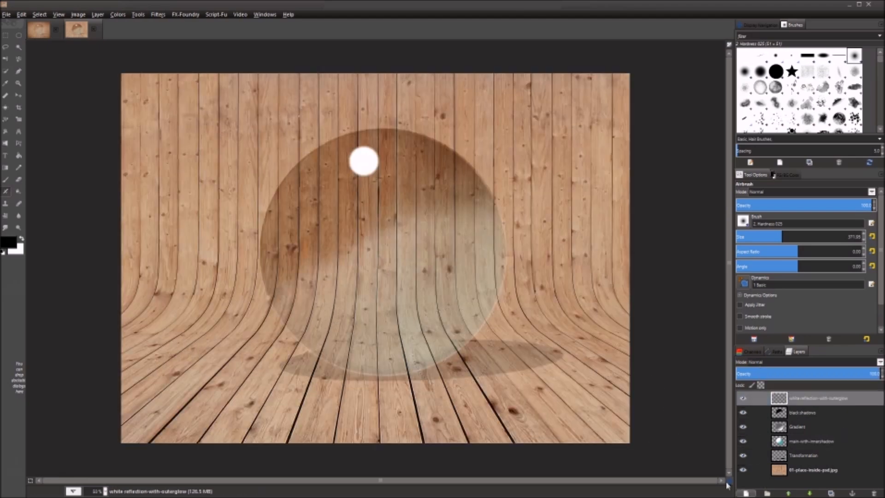
key("shift+ctrl+n")
type("s")
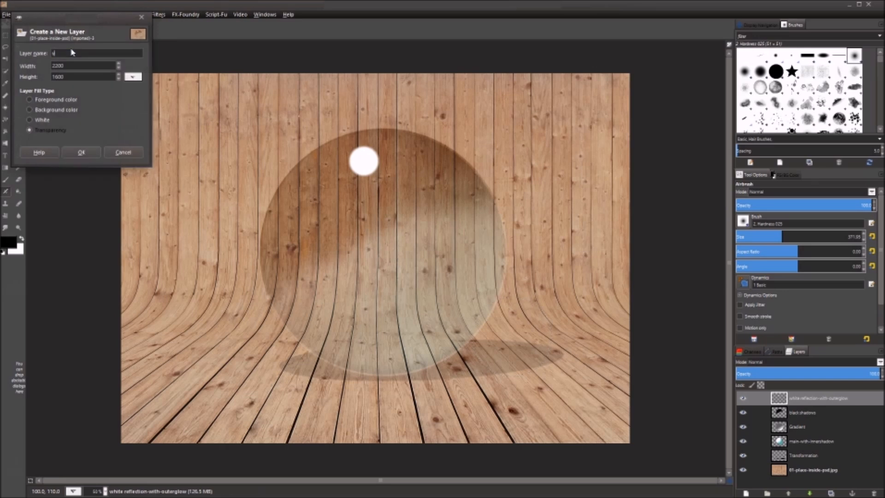
type("iggy")
key("Return")
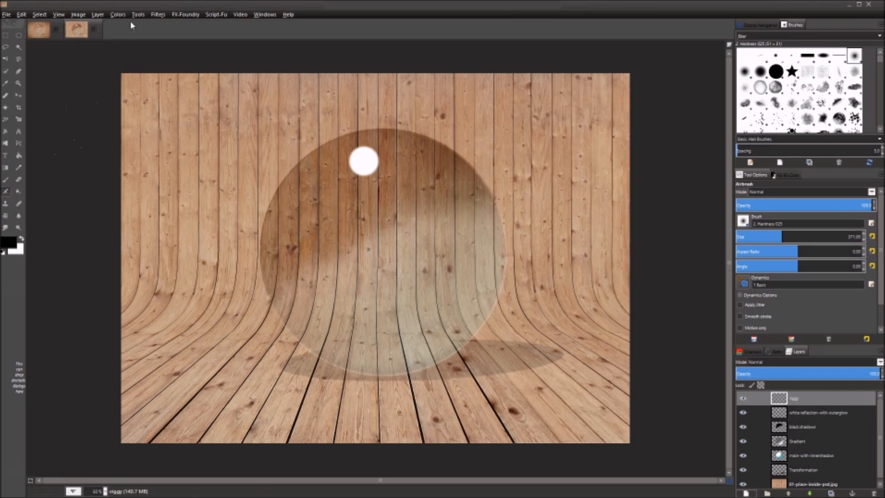
Apply the GEGL vignette operation to the viggy layer with a brown color and a radius of about 1.69
left_click(154, 14)
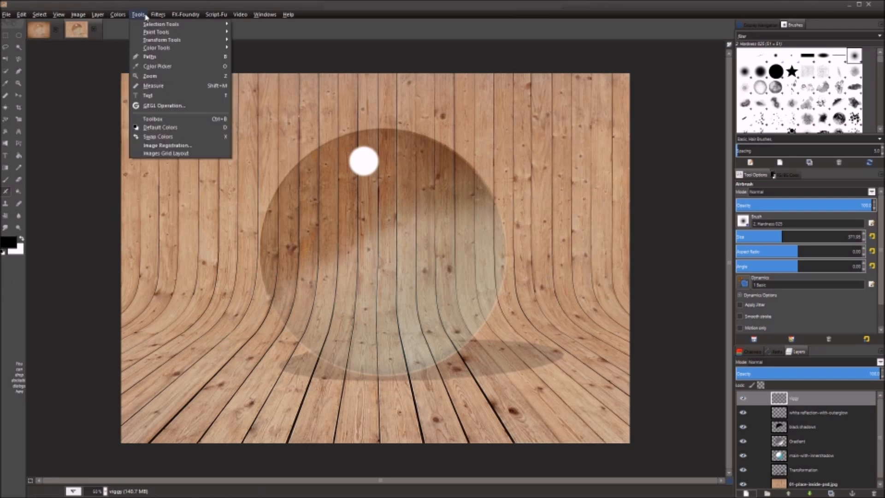
left_click(170, 103)
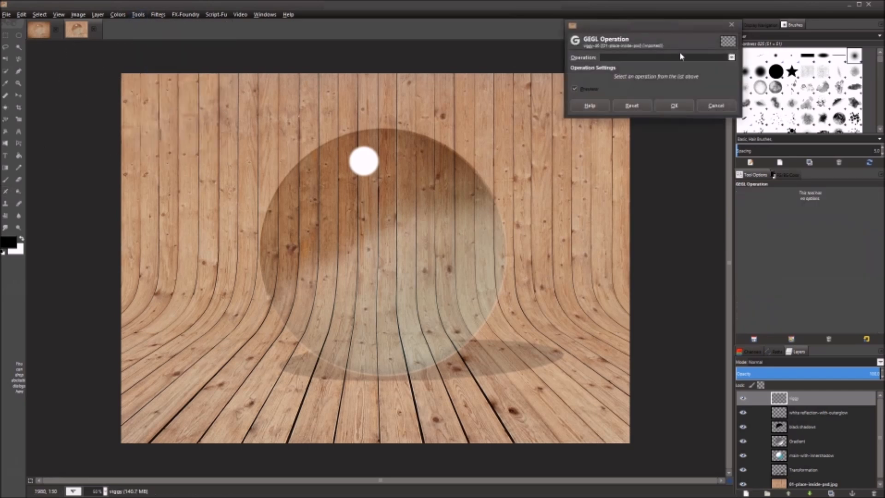
left_click(680, 56)
scroll(636, 342, "down", 2)
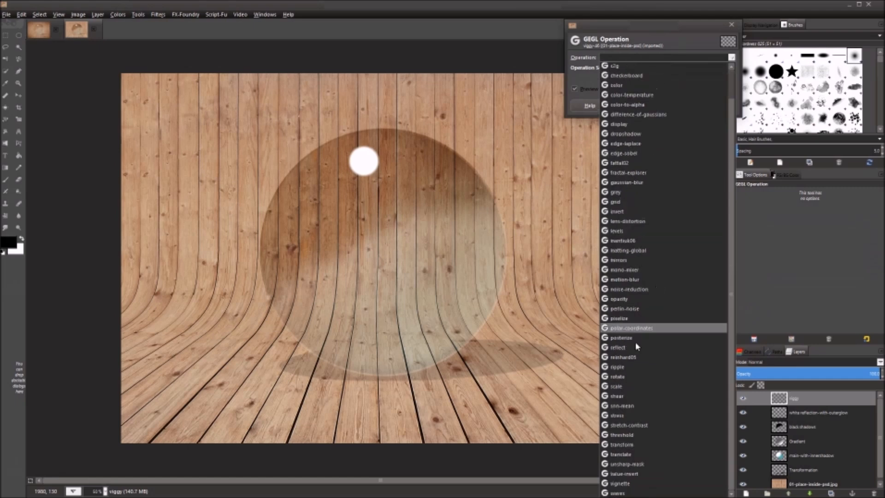
left_click(651, 487)
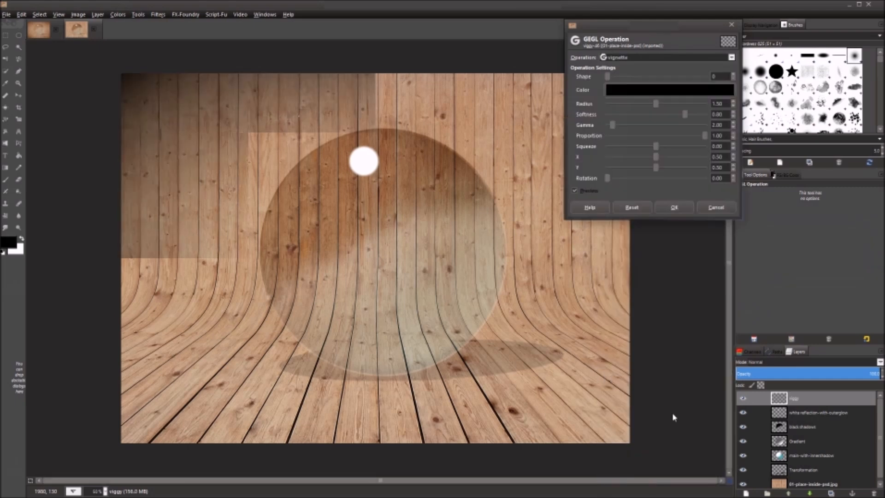
left_click(661, 92)
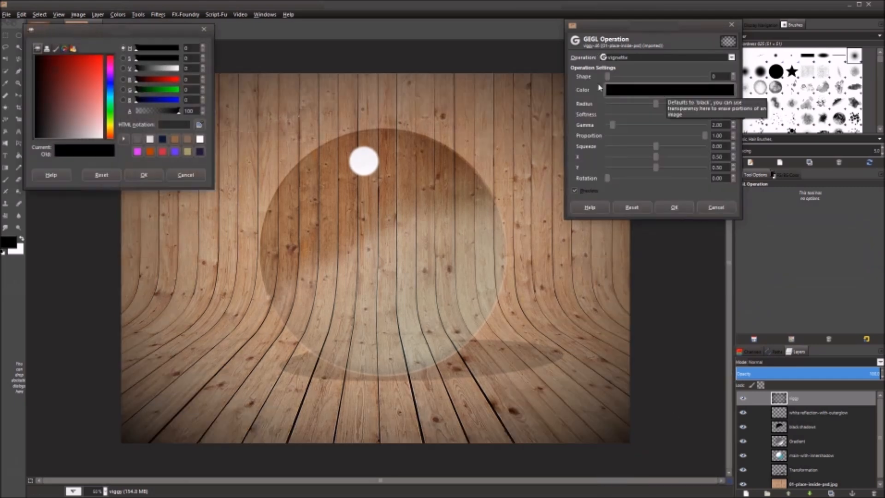
left_click(175, 139)
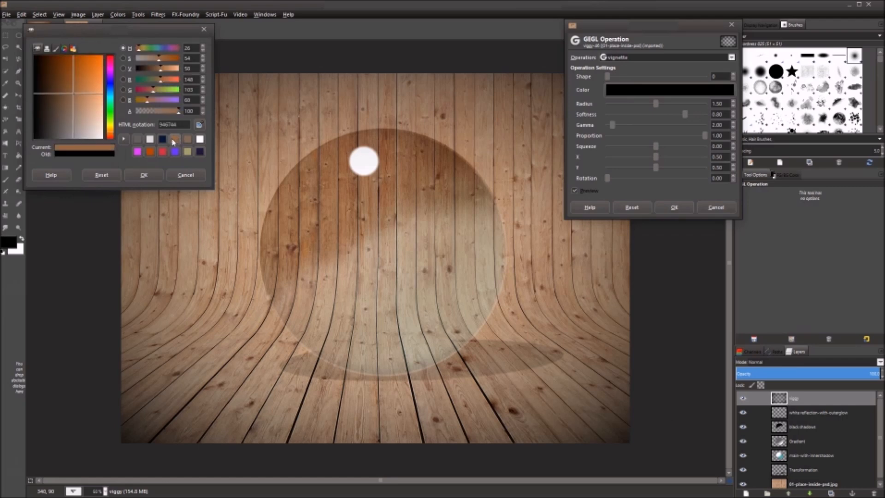
left_click(152, 175)
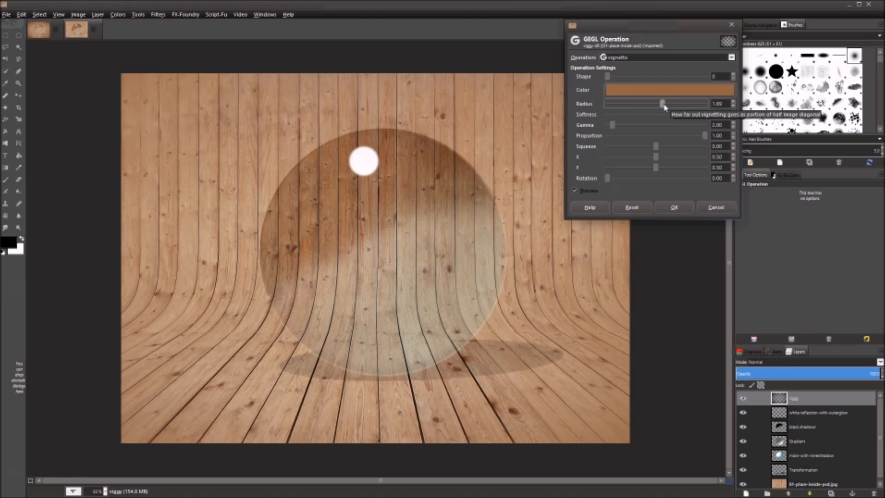
left_click(674, 209)
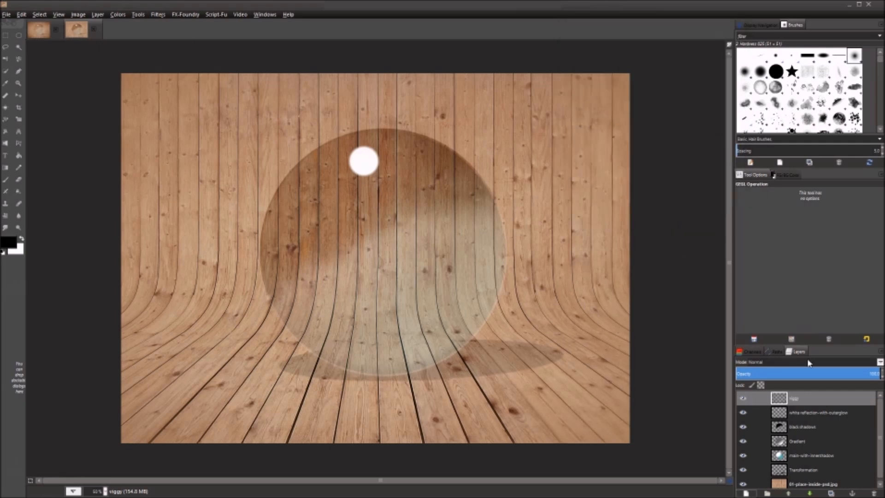
Set the viggy layer's blend mode to Multiply and duplicate the layer
left_click(789, 362)
left_click(776, 220)
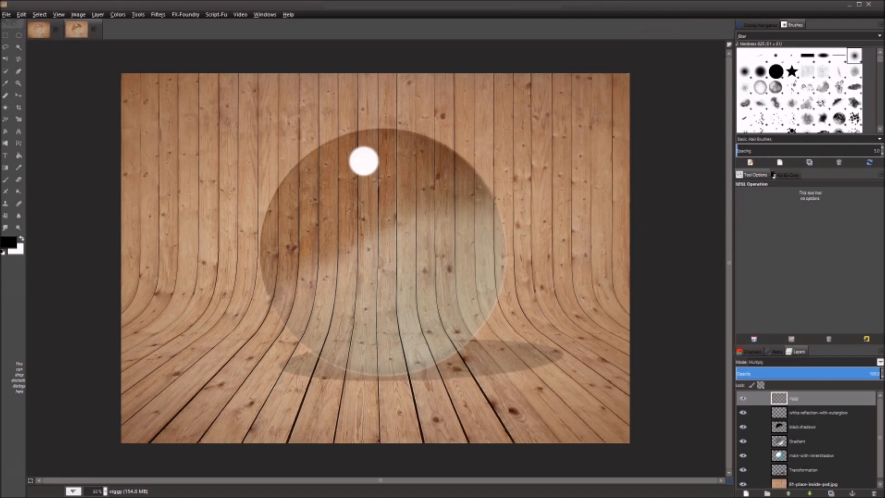
left_click(831, 493)
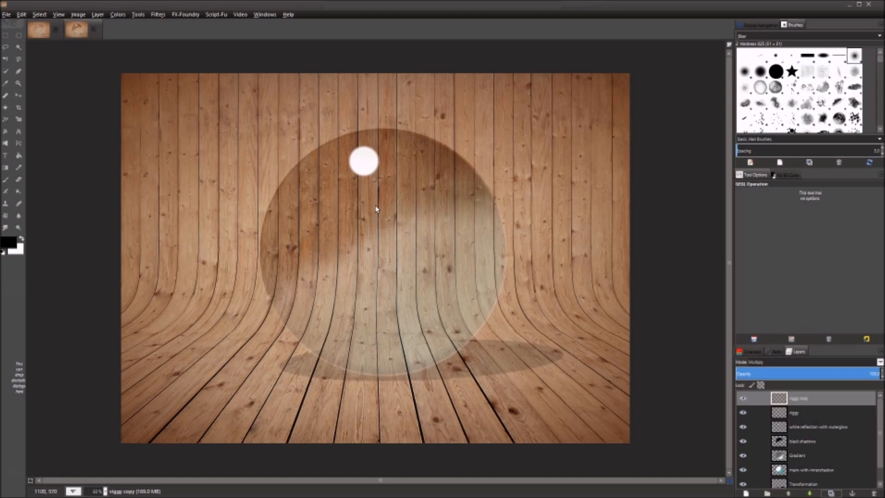
scroll(376, 207, "up", 1)
scroll(371, 194, "down", 1)
scroll(881, 424, "down", 1)
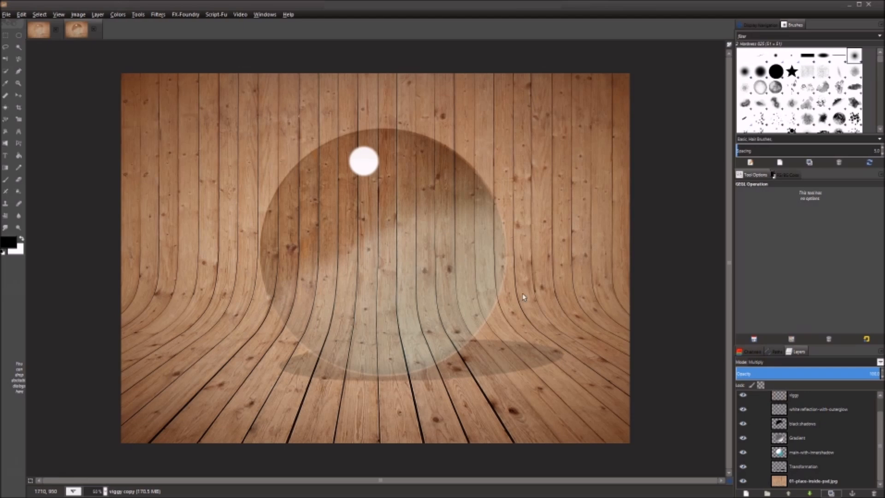
scroll(879, 435, "up", 1)
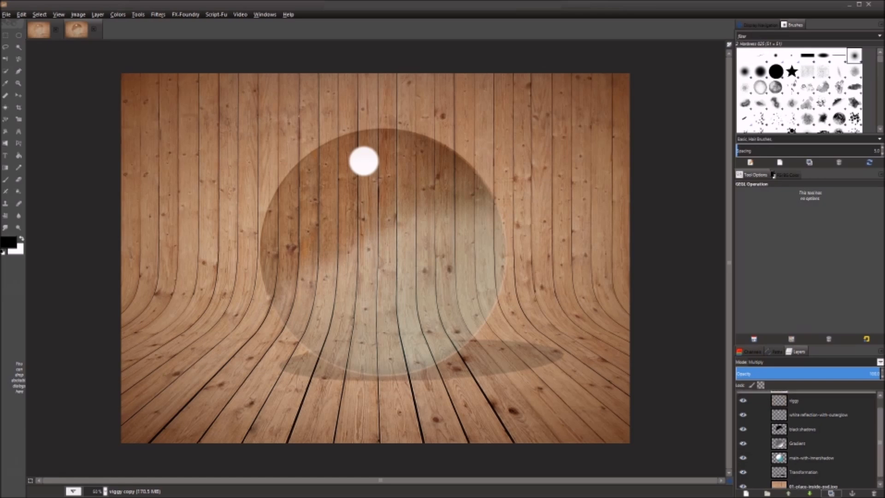
Add a new transparent layer above the viggy copy layer
left_click(747, 493)
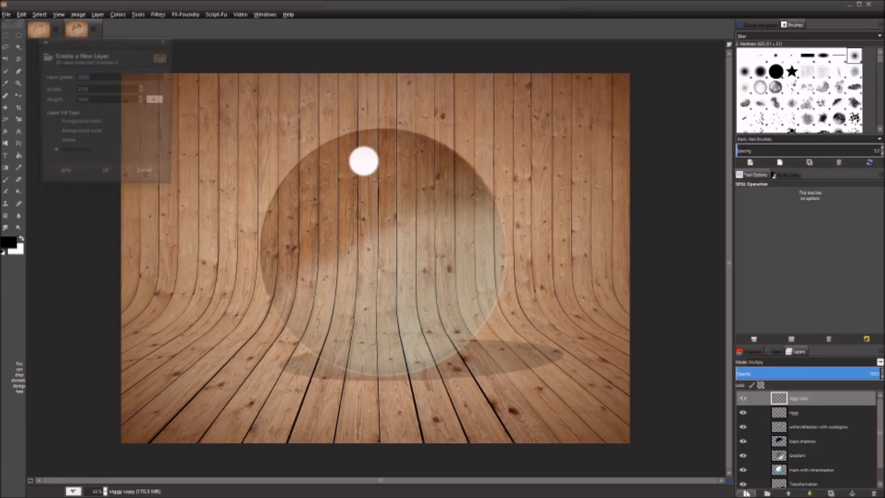
left_click(105, 176)
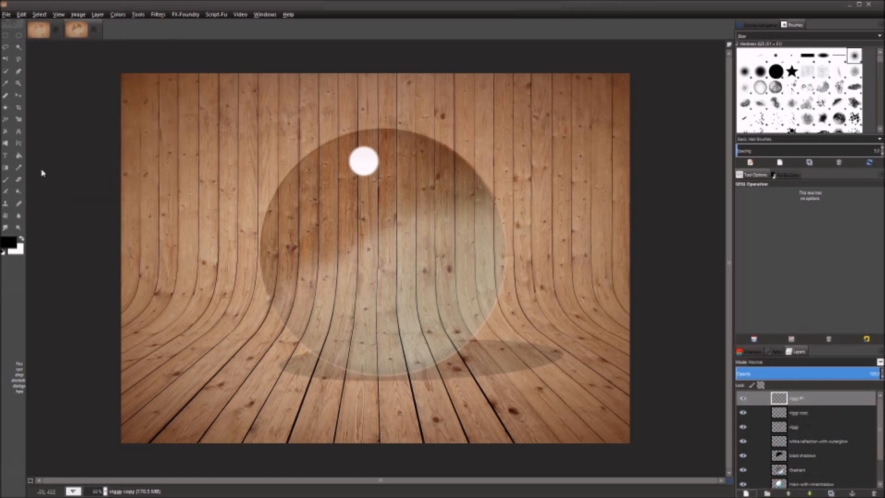
left_click(18, 35)
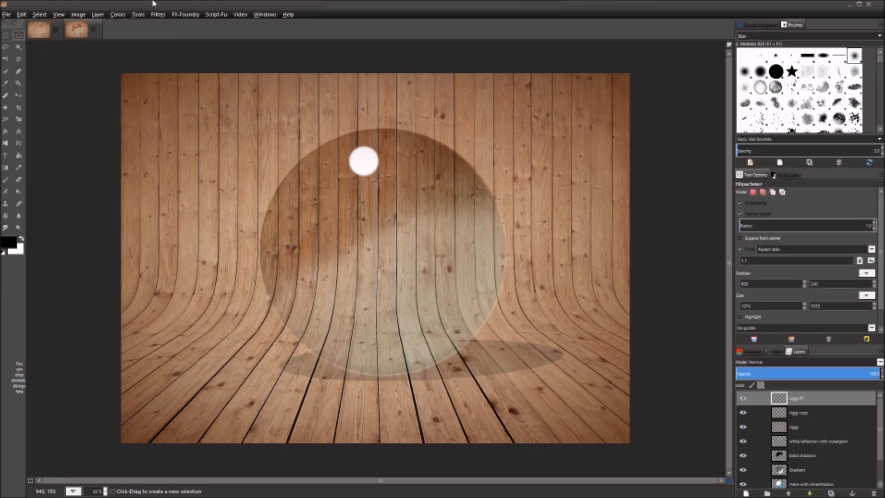
left_click_drag(209, 83, 486, 129)
key("ctrl+shift+a")
Select the sphere's outline from the main-with-innershadow layer and make the topmost empty layer active
left_click(781, 484)
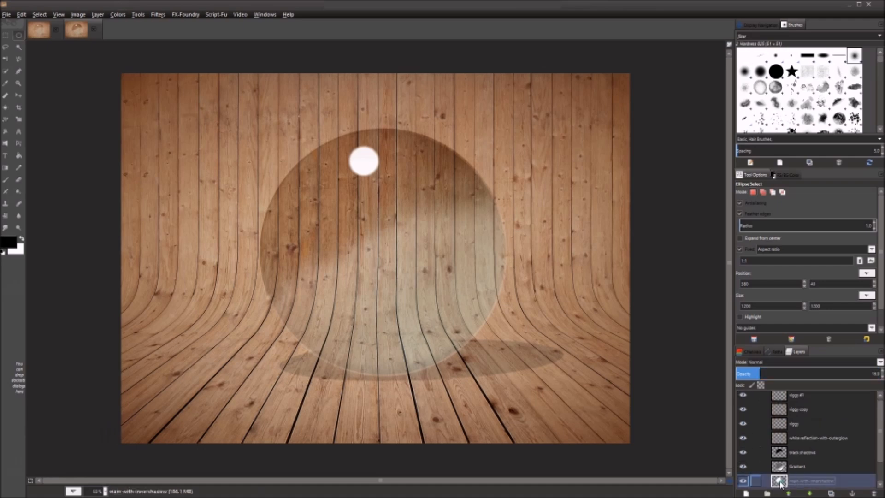
left_click(781, 483, "alt")
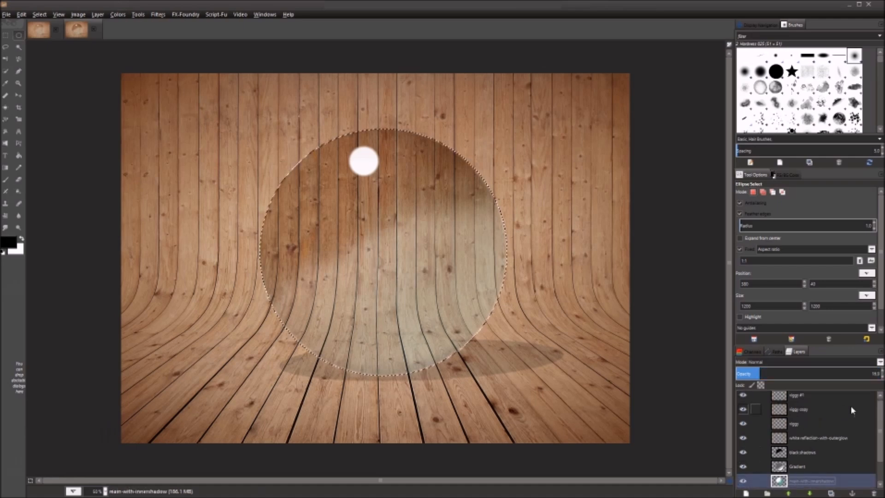
scroll(852, 410, "up", 1)
left_click(782, 399)
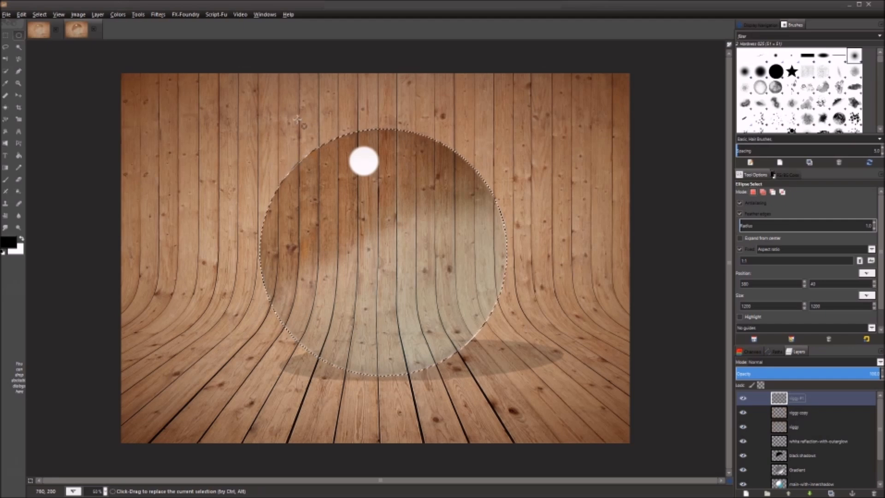
Combine the sphere selection with a wide 1590 x 605 px elliptical selection over the sphere's upper part, without a fixed aspect ratio
left_click_drag(254, 111, 258, 249)
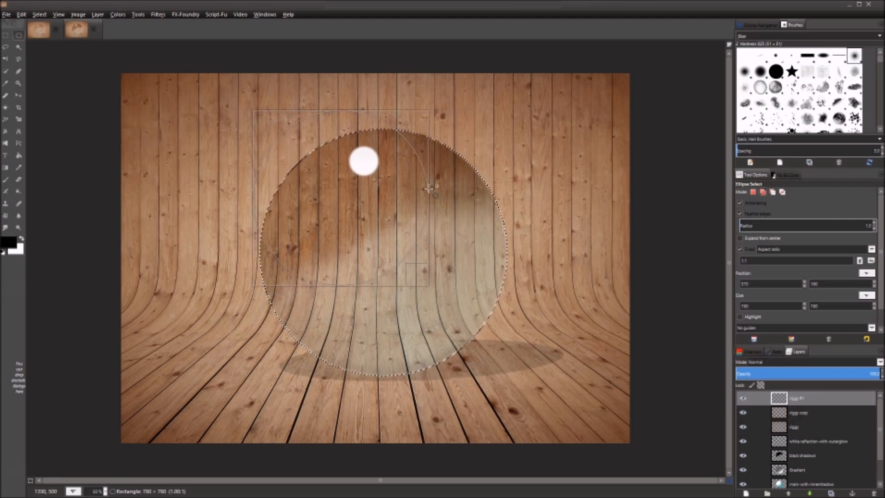
left_click_drag(428, 188, 522, 196)
left_click(740, 249)
left_click_drag(256, 213, 225, 206)
left_click_drag(527, 212, 579, 198)
left_click_drag(393, 334, 405, 192)
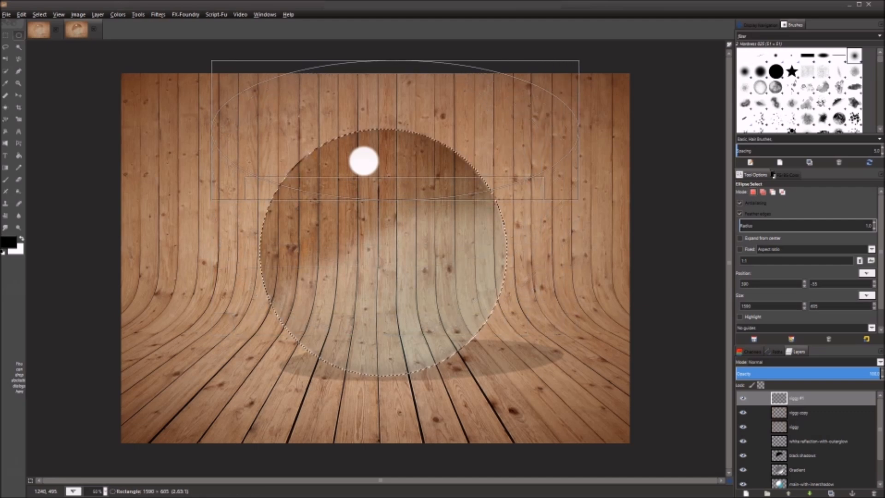
left_click_drag(407, 187, 407, 187)
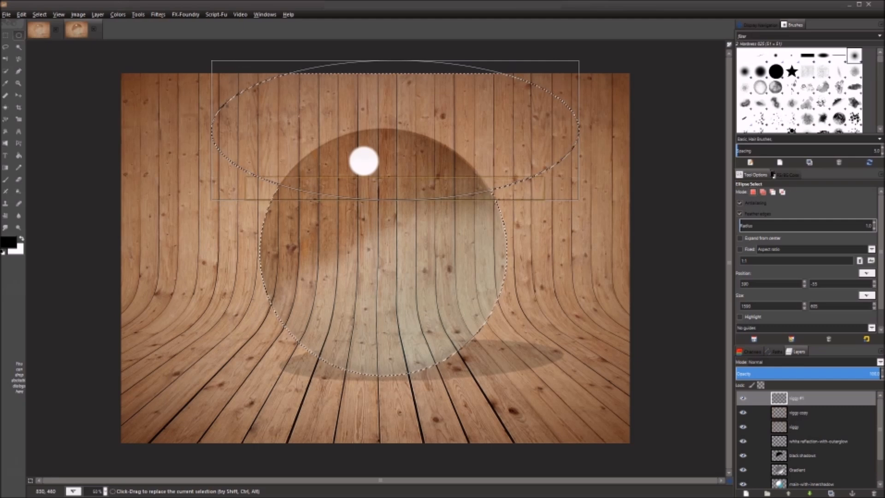
Paint light grey with the Paintbrush across the upper part of the selection on the topmost layer, and clear the selection
left_click(22, 239)
left_click(12, 243)
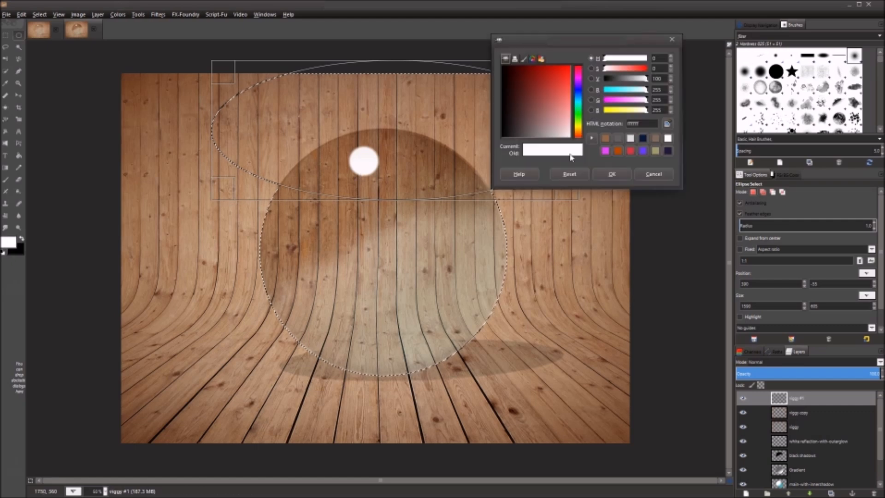
left_click(630, 138)
left_click(611, 174)
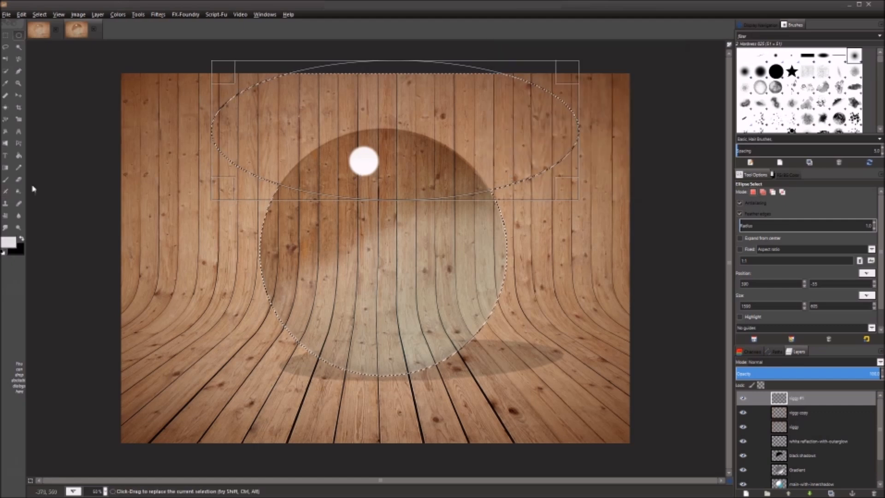
key("p")
mouse_move(286, 136)
left_mouse_down()
mouse_move(391, 133)
mouse_move(409, 161)
mouse_move(302, 179)
mouse_move(466, 173)
left_mouse_up()
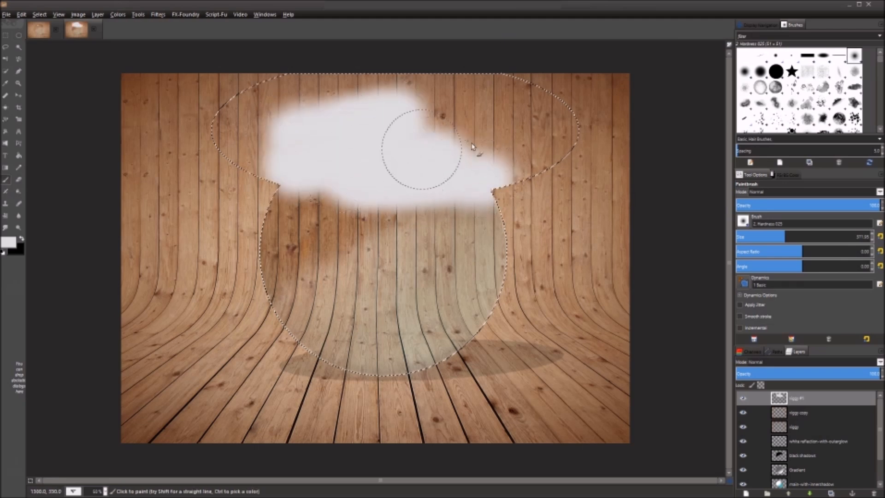
key("ctrl+shift+a")
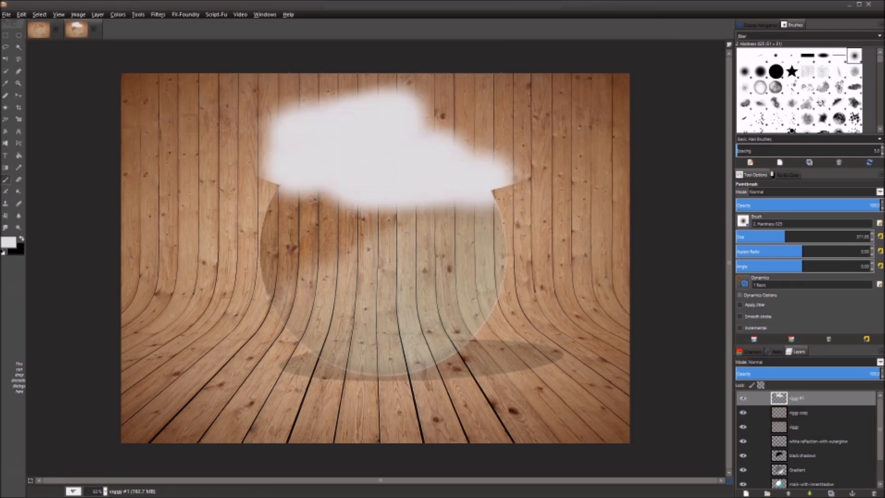
Reduce the grey-painted viggy #1 layer's opacity to about a third and delete that layer
left_click_drag(821, 374, 779, 379)
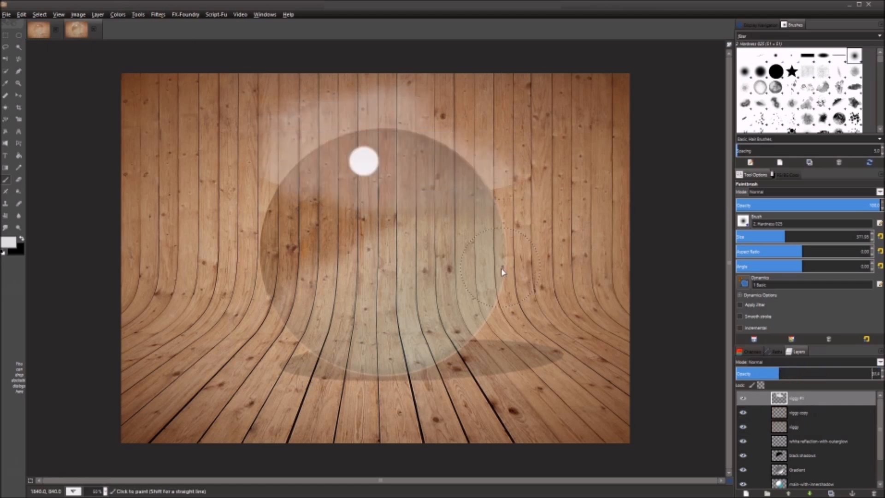
left_click(874, 493)
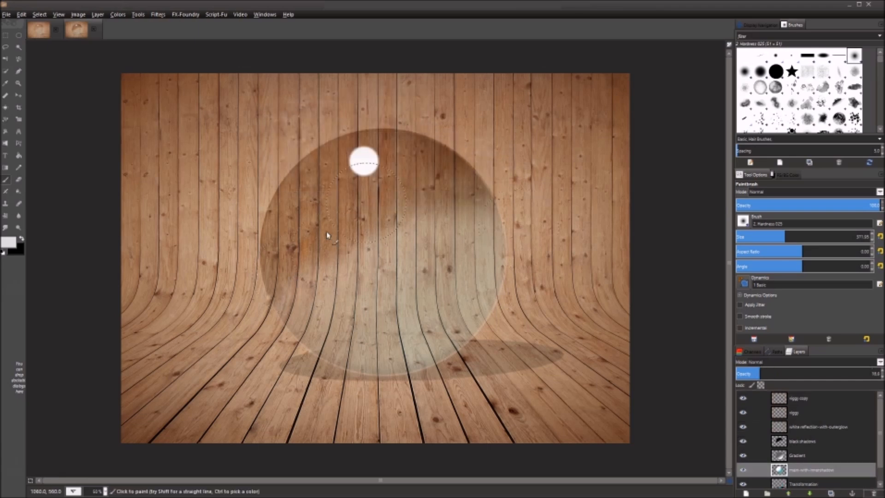
Add a transparent 2200 x 1600 layer directly above the 01-place-inside-psd.jpg background layer
scroll(382, 254, "down", 1)
scroll(386, 257, "up", 1)
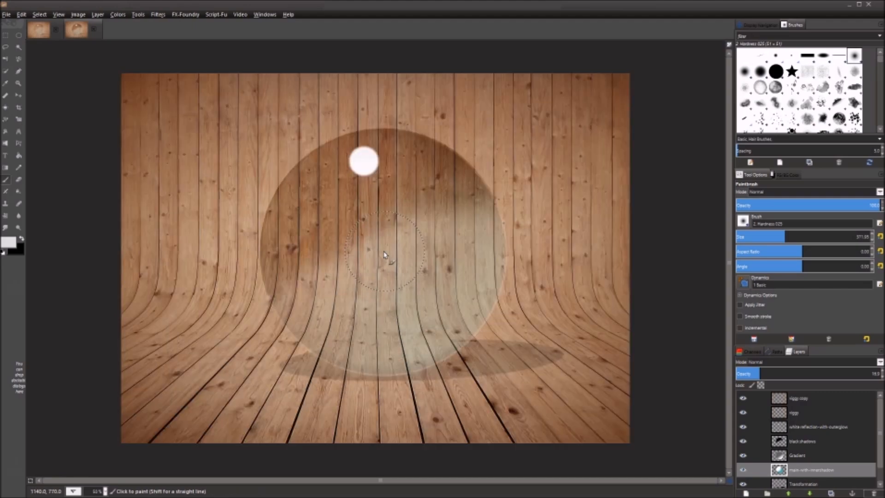
scroll(385, 257, "down", 1)
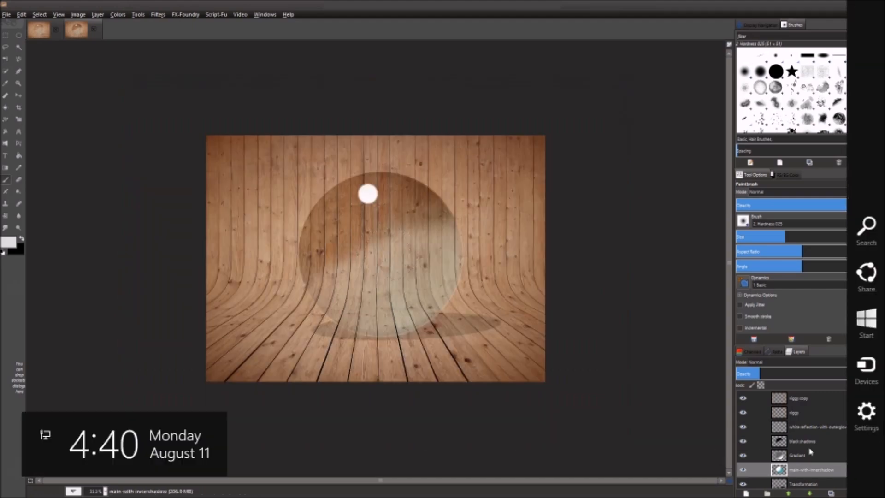
scroll(881, 464, "down", 1)
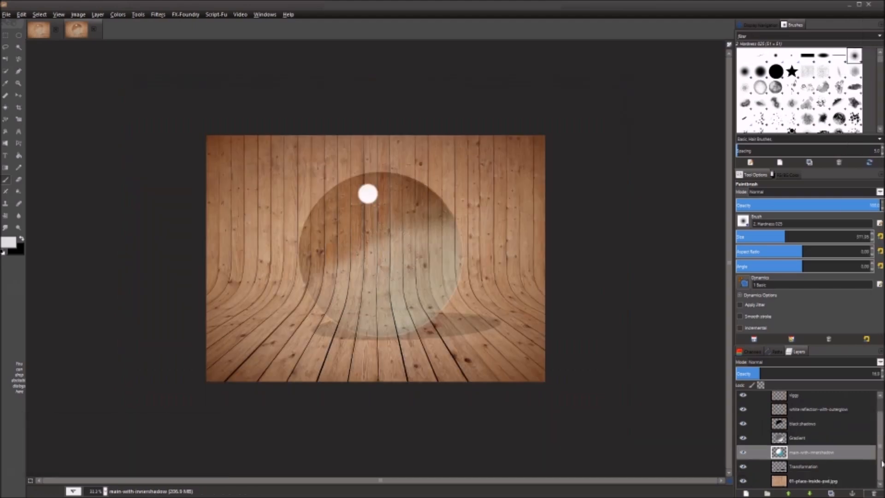
double_click(809, 484)
left_click(746, 493)
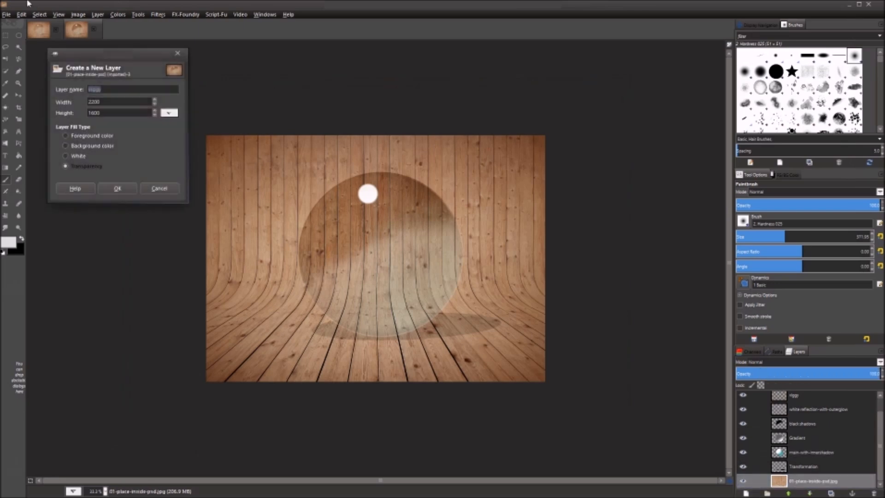
left_click(117, 189)
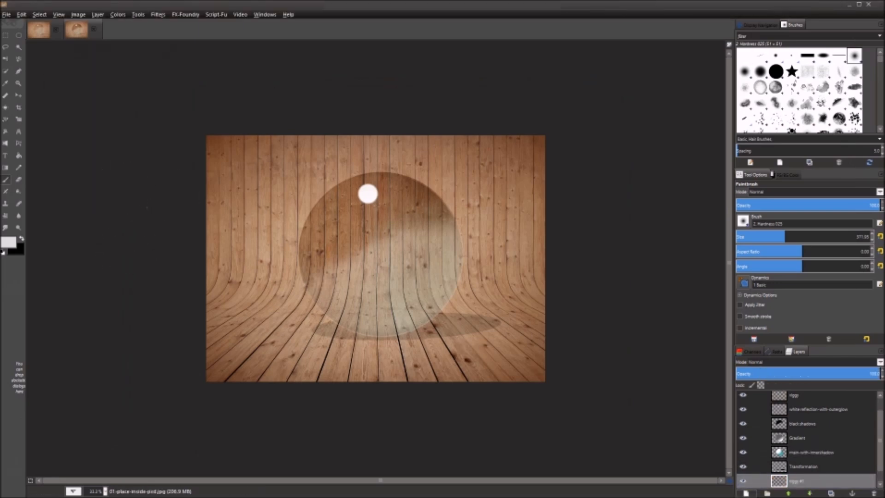
Set the foreground color to white and bucket-fill the new layer above the wooden background with it
left_click(4, 257)
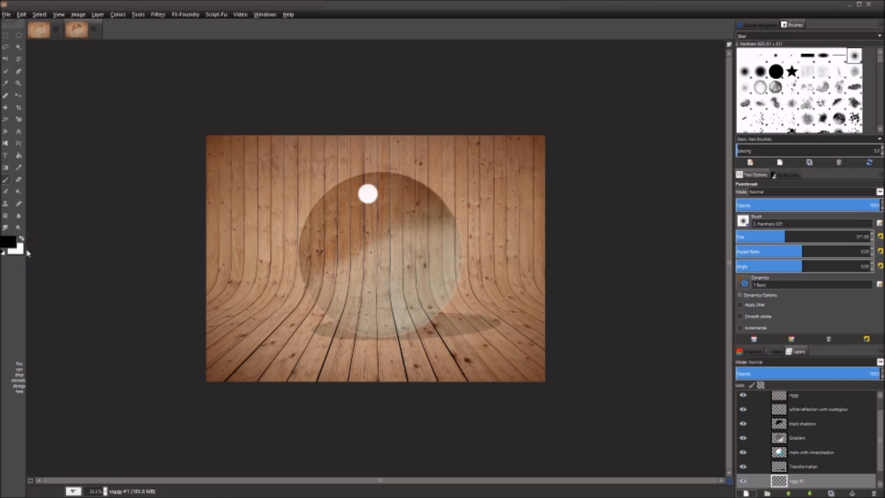
left_click(21, 238)
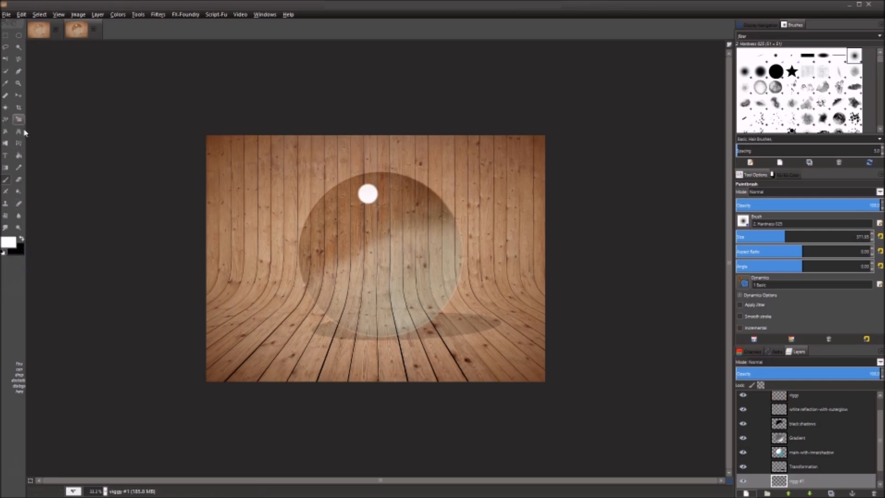
left_click(19, 156)
left_click(282, 313)
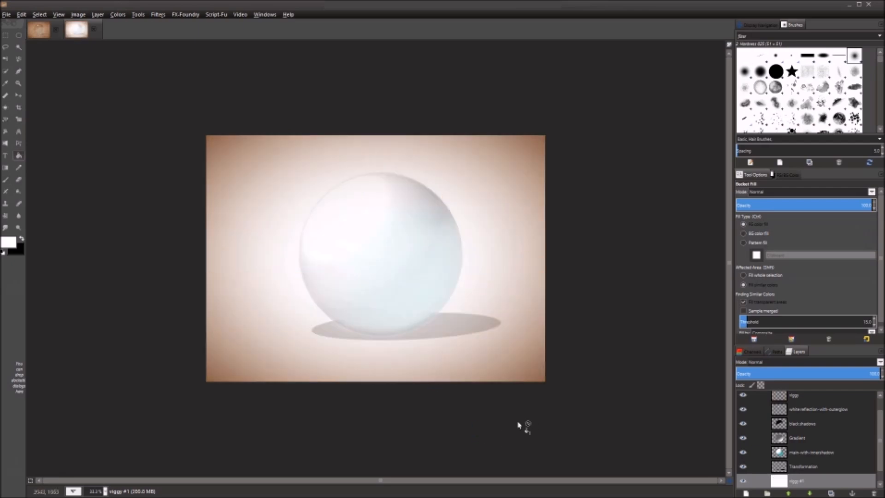
Toggle the visibility of the main-with-innershadow layer to compare the sphere with and without it, leaving the layer hidden
scroll(457, 395, "up", 1)
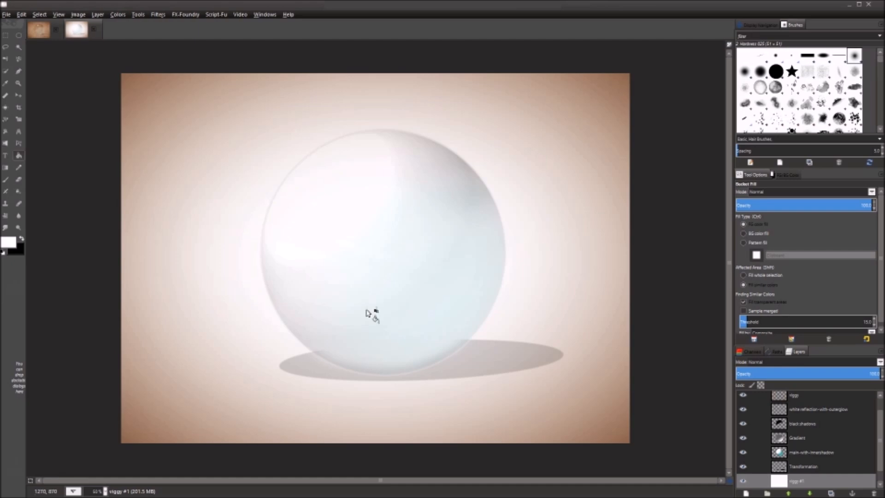
left_click(743, 452)
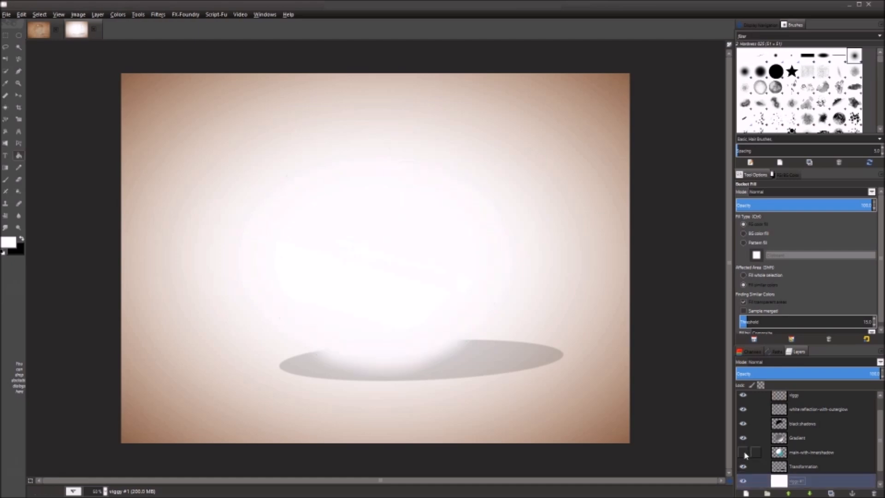
left_click(743, 452)
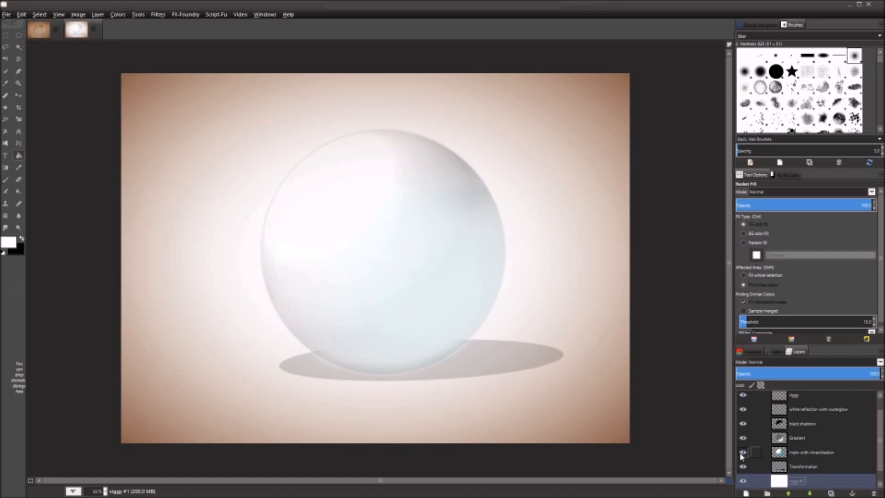
left_click(743, 453)
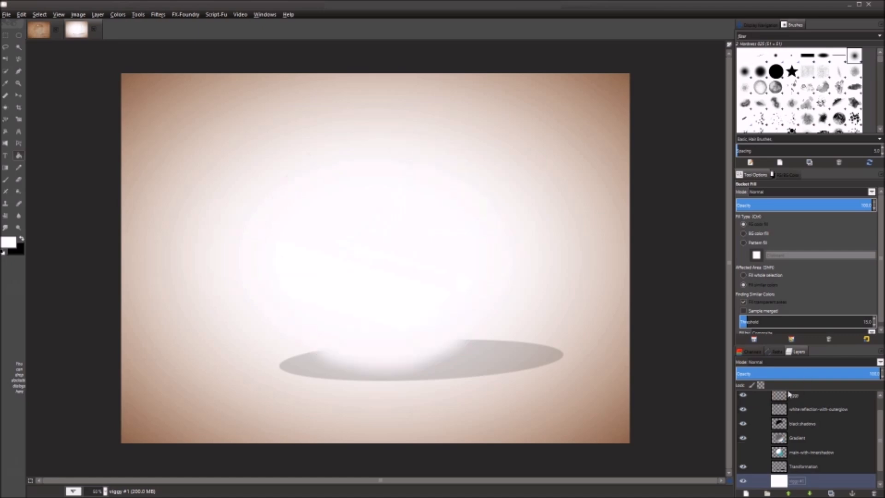
Set the Gradient layer's opacity to about 16 and try the layer in Normal mode over the white backdrop
left_click(794, 438)
left_click(767, 365)
left_click(782, 371)
left_click_drag(778, 372, 758, 373)
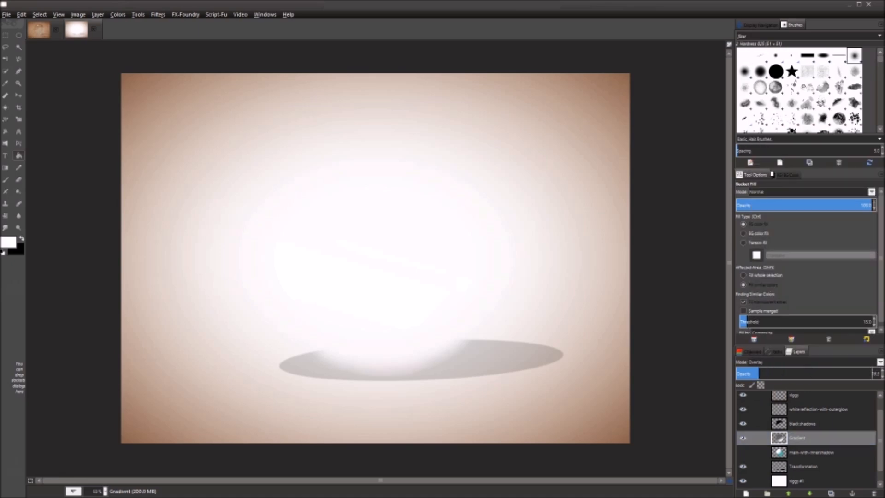
left_click(773, 363)
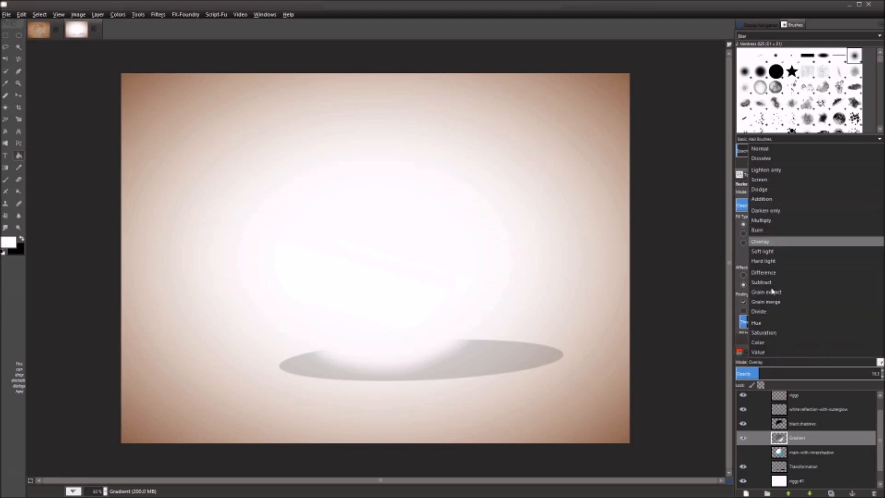
left_click(769, 154)
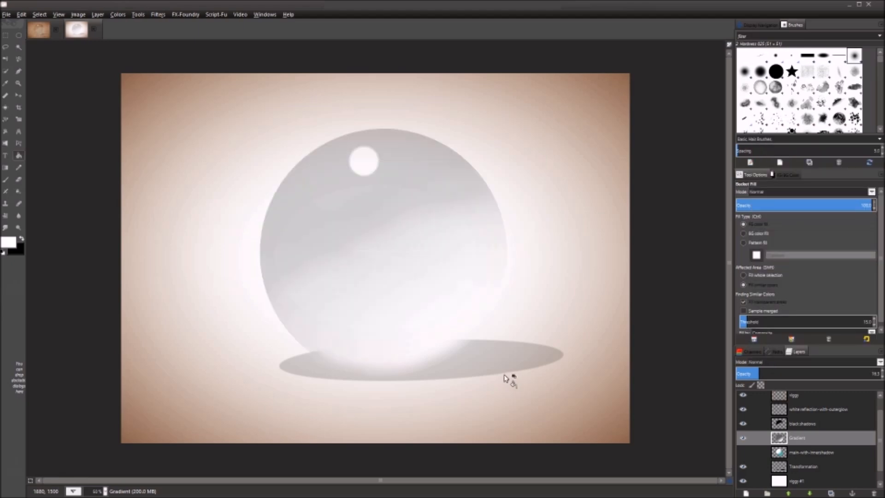
scroll(506, 345, "down", 2)
scroll(507, 345, "up", 2)
scroll(507, 345, "down", 1)
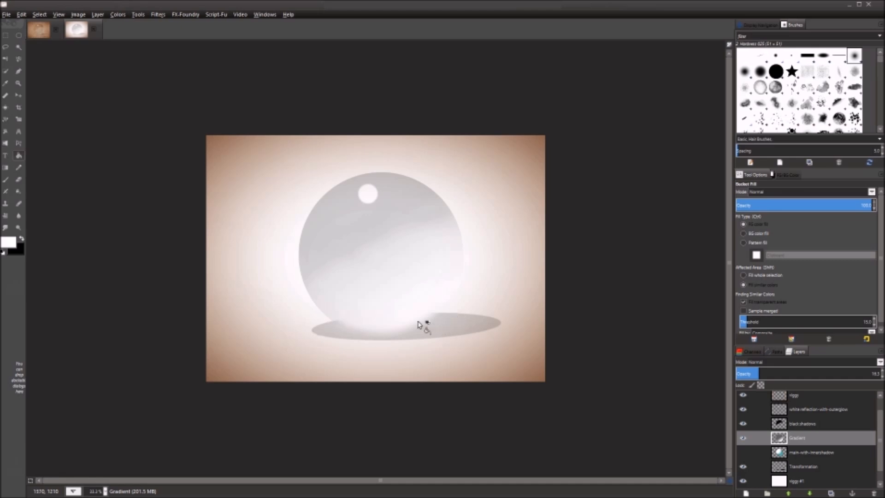
scroll(421, 325, "up", 1)
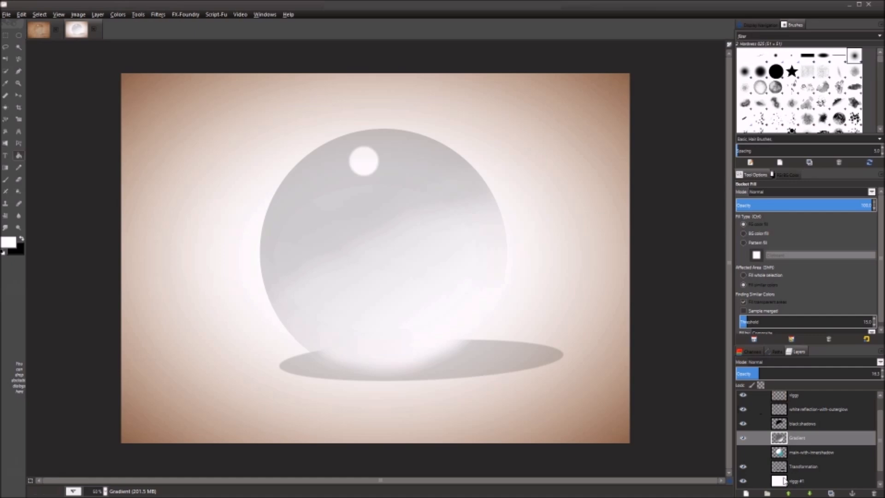
Return the Gradient layer to Overlay mode at about 22 opacity, with the main-with-innershadow layer shown again
left_click(809, 363)
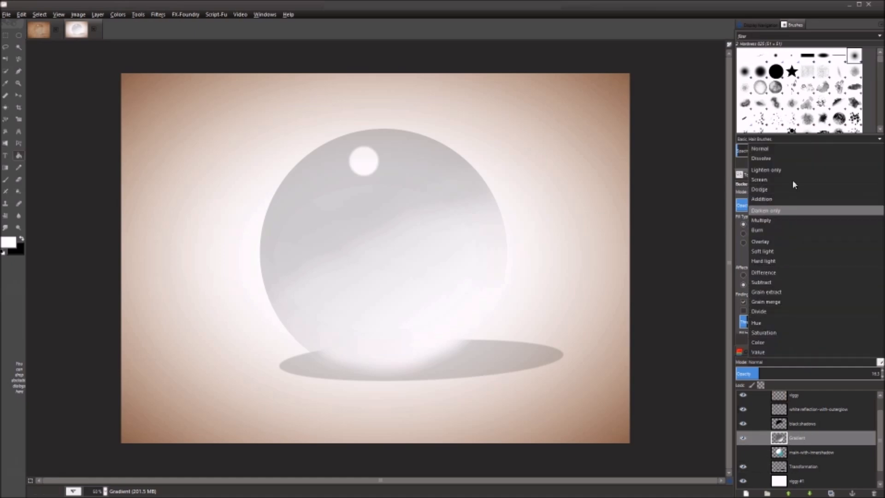
left_click(779, 247)
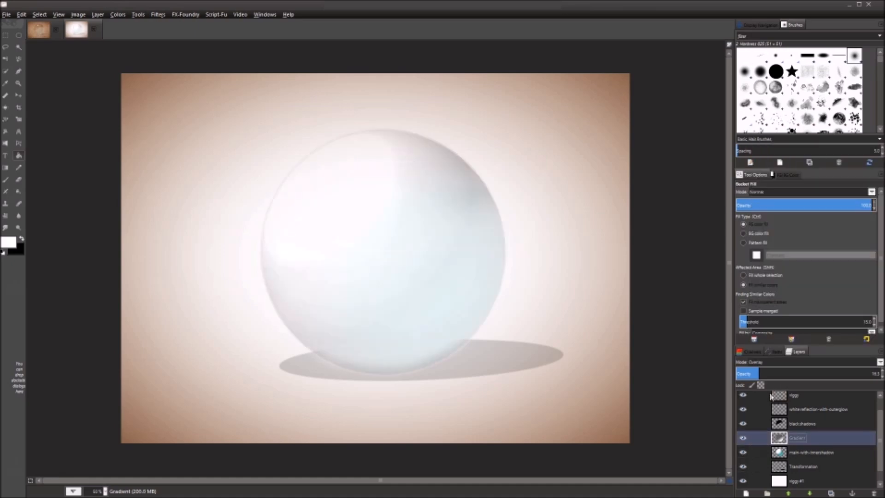
left_click(763, 372)
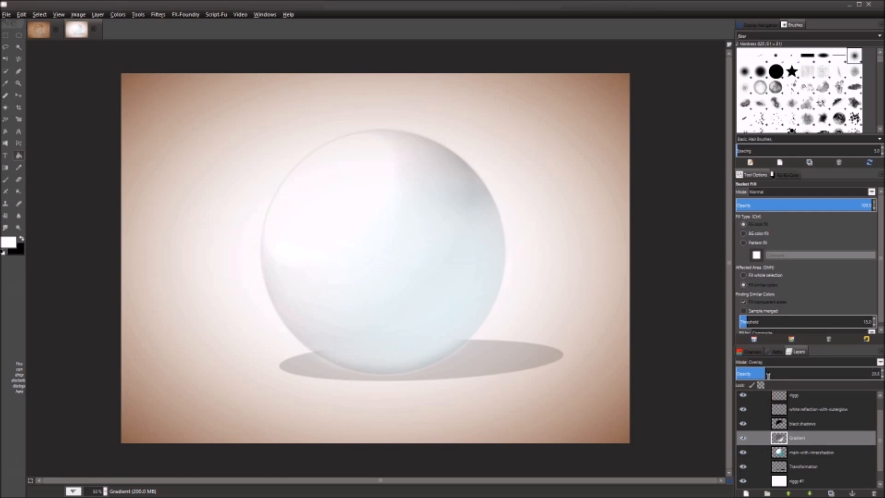
Hide the white-filled viggy #1 layer and inspect the glass sphere against the wooden background
left_click(744, 481)
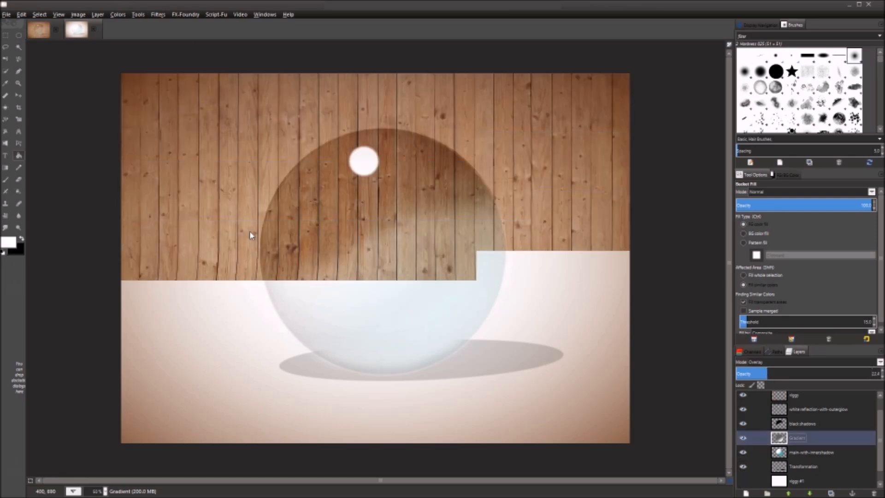
scroll(383, 184, "down", 2)
scroll(391, 196, "up", 2)
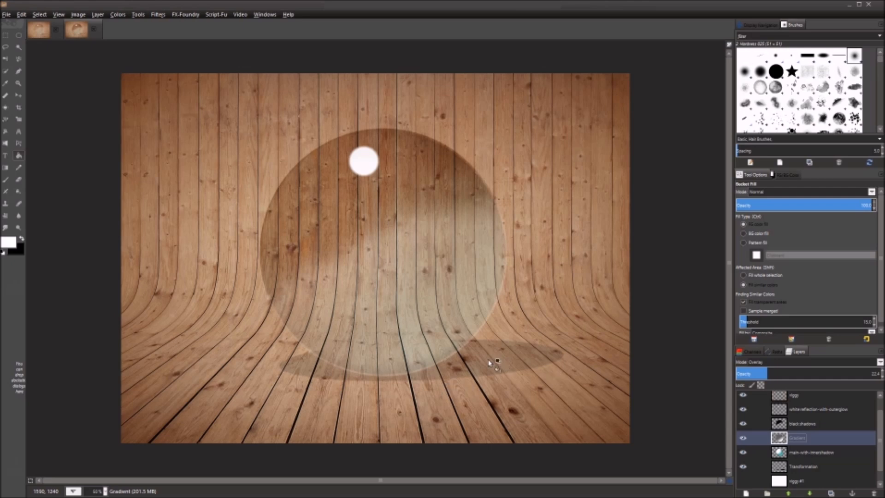
scroll(879, 412, "up", 1)
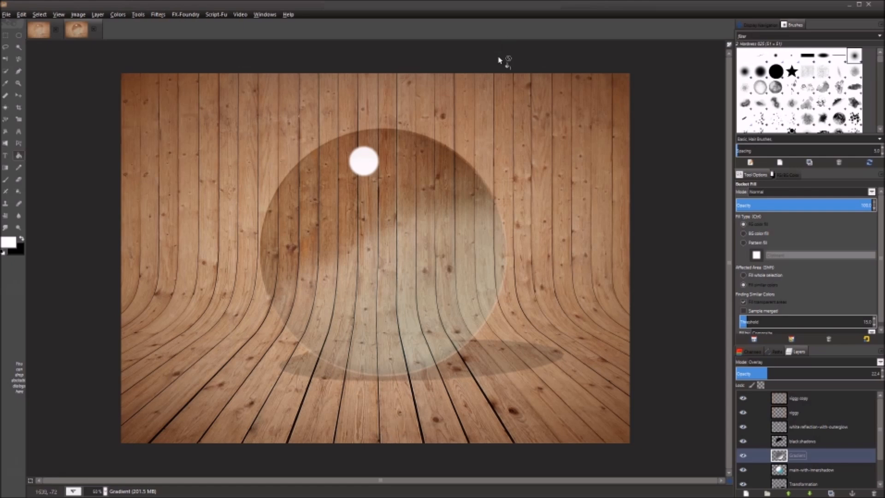
Switch to the Chrome browser and search for "creative commons" in a new tab
key("alt+Tab")
key("alt+Tab")
key("alt+Tab")
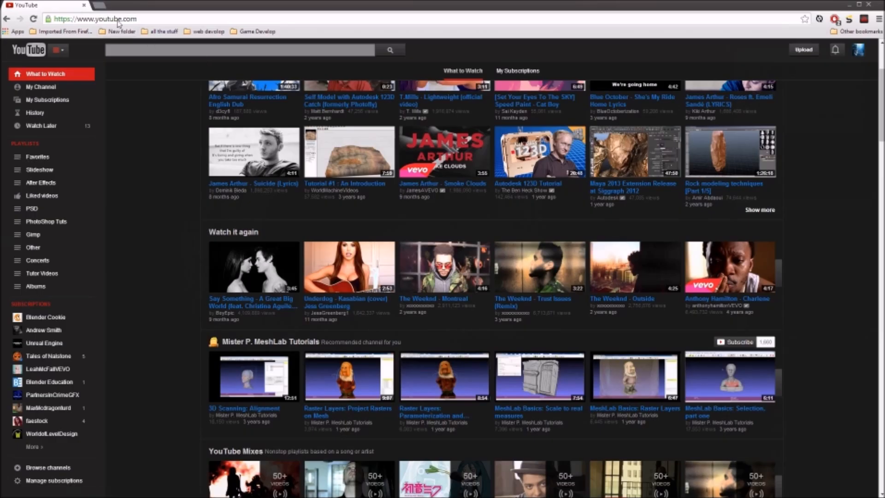
key("ctrl+t")
type("c")
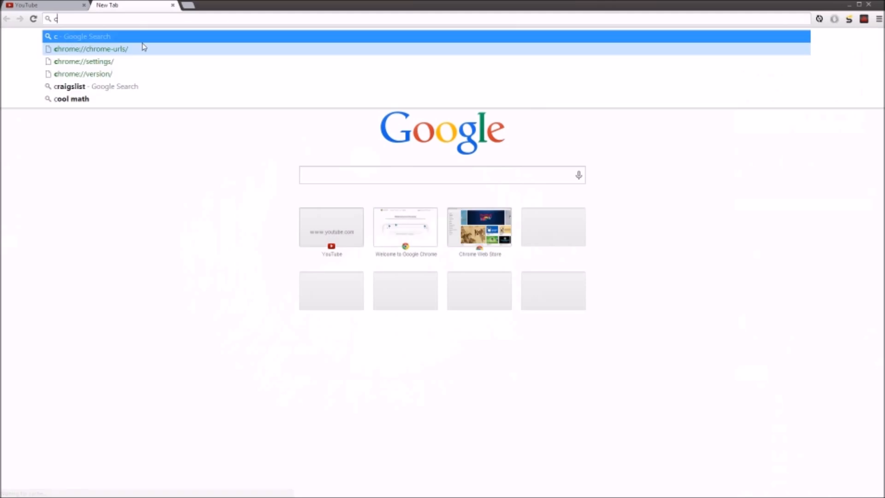
type("reativ")
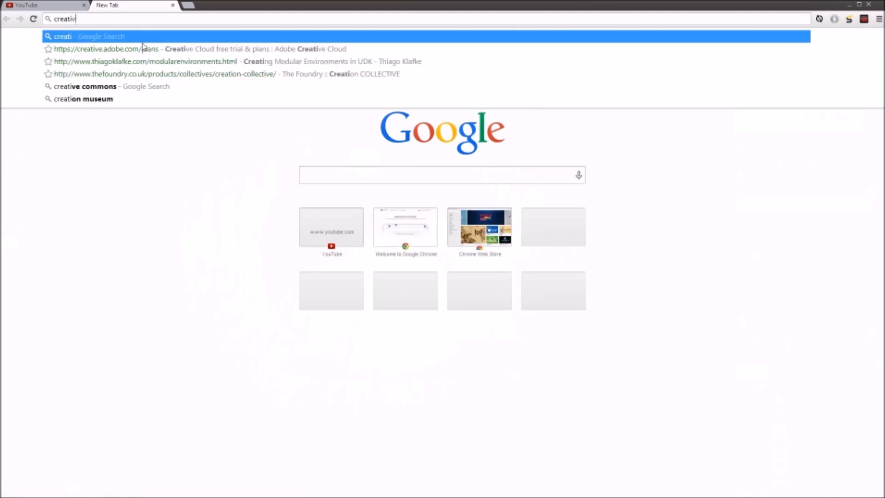
type("e commons")
key("Return")
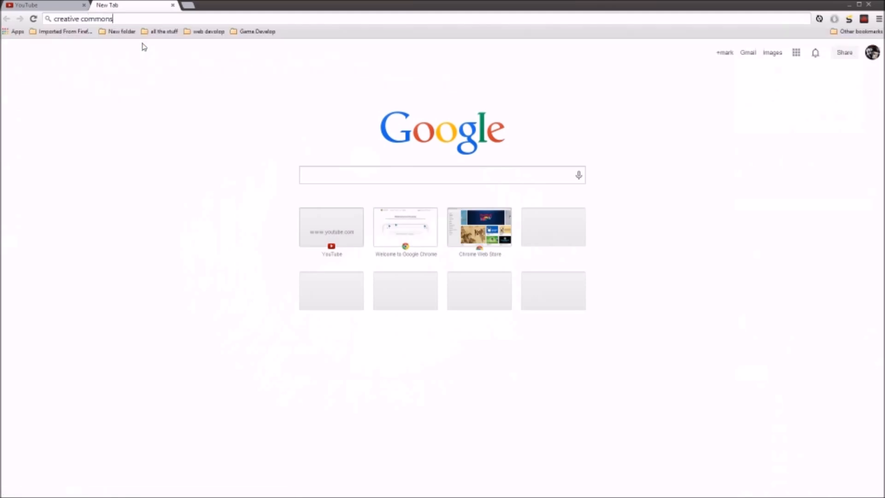
Open the creativecommons.org homepage from the search results and reload it
left_click(115, 123)
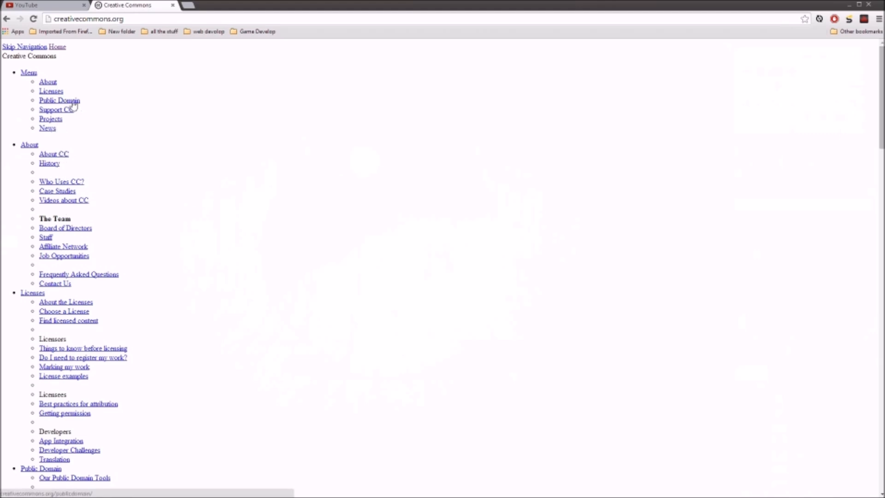
scroll(154, 184, "down", 1)
scroll(155, 168, "up", 1)
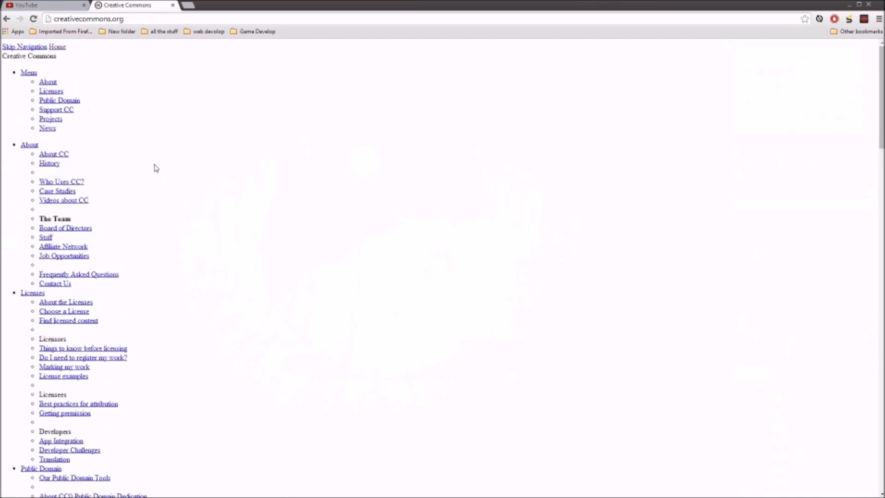
left_click(33, 19)
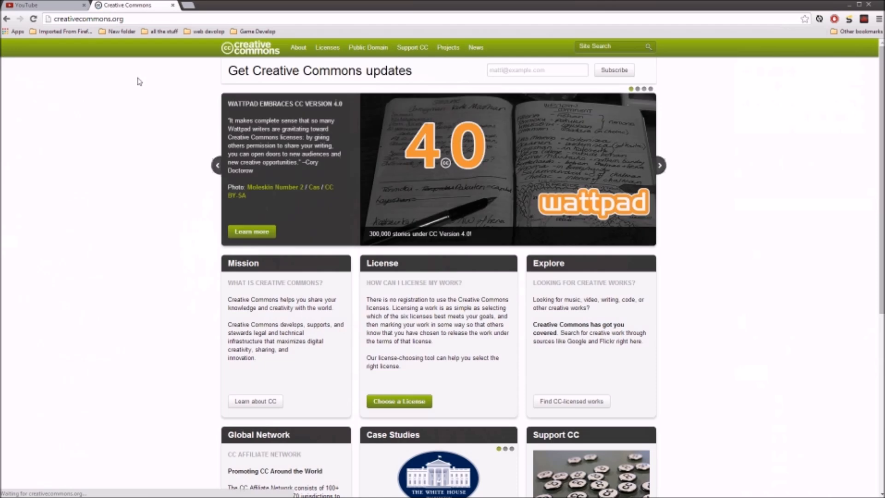
Open the search for CC-licensed works, search for "wood backgrounds" with ccMixter as the source, and go back
left_click(559, 404)
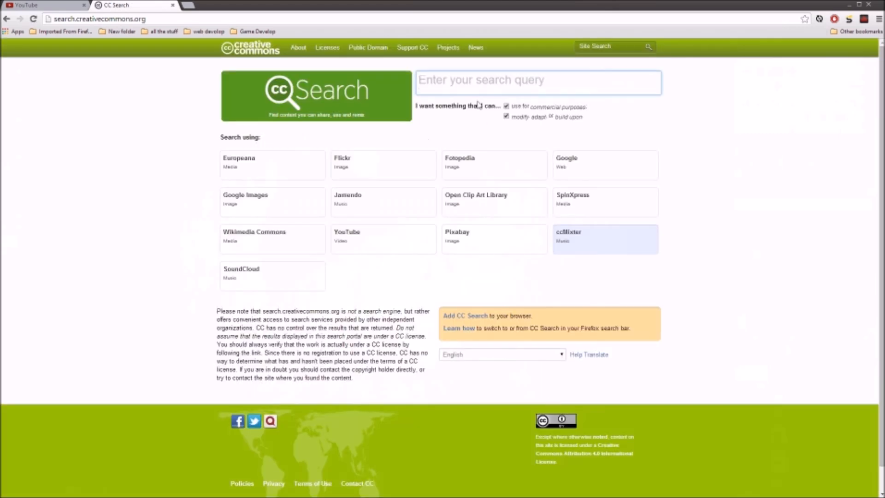
type("wood backgrounds")
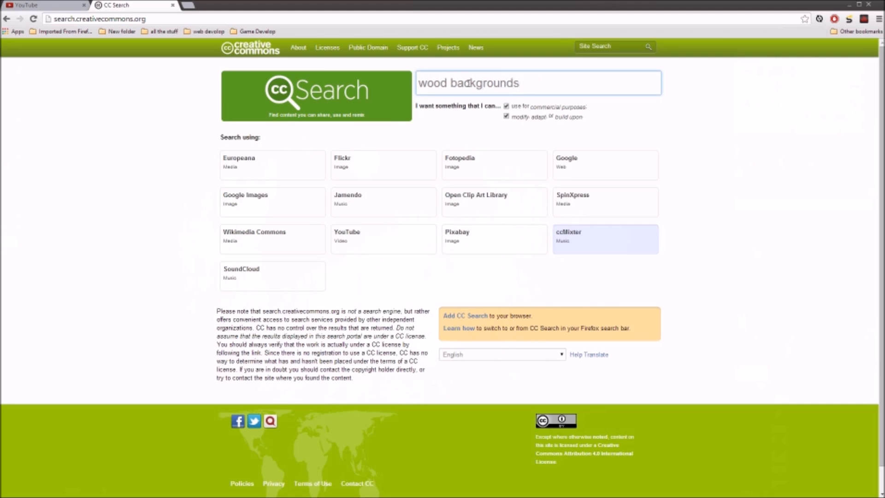
key("Return")
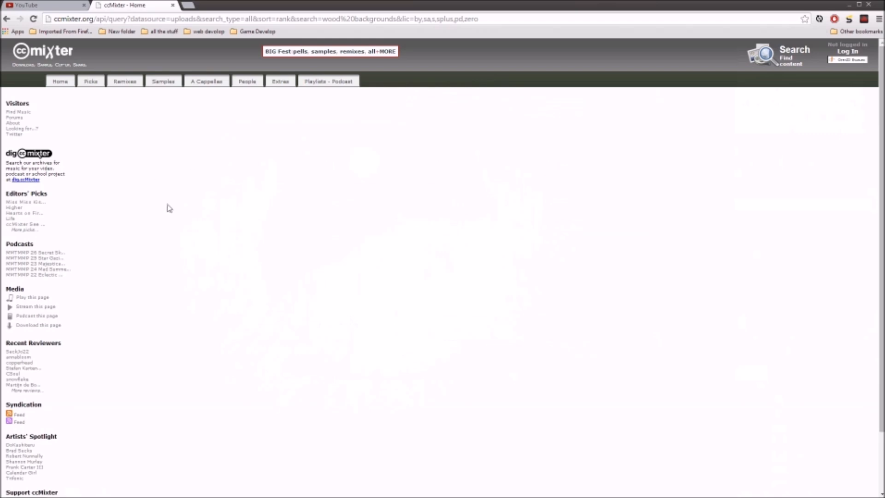
scroll(171, 208, "down", 2)
scroll(190, 208, "up", 2)
left_click(7, 19)
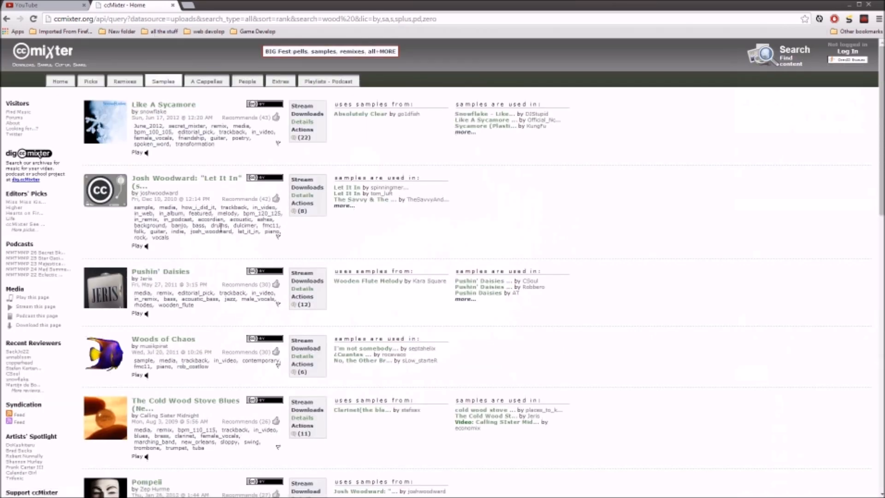
Look through the ccMixter results for "wood", including the next page, and return to CC Search
scroll(172, 316, "down", 20)
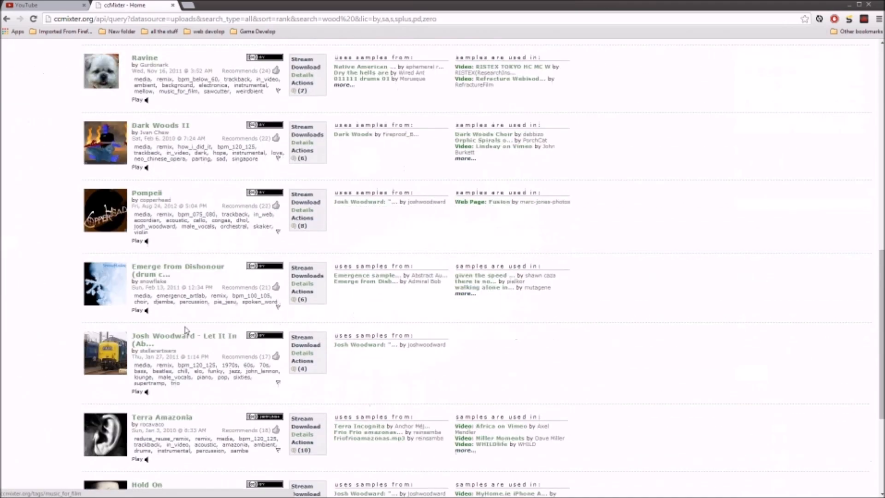
left_click(92, 440)
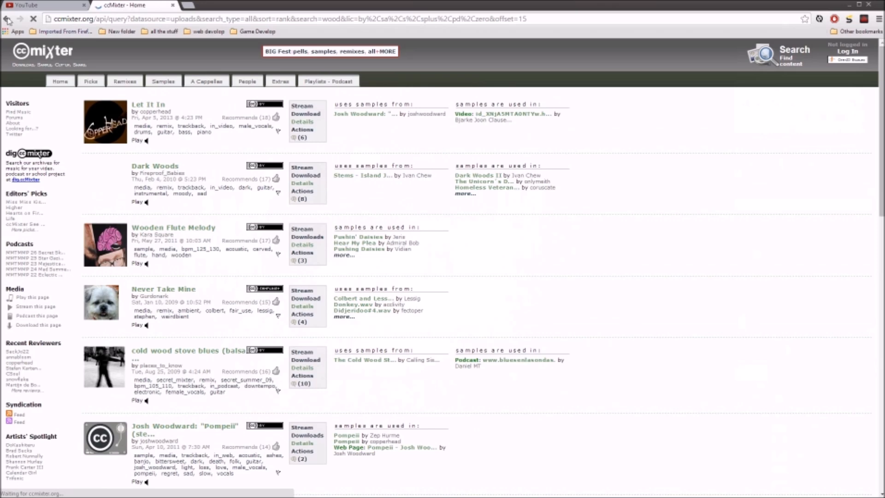
left_click(6, 20)
left_click(6, 20)
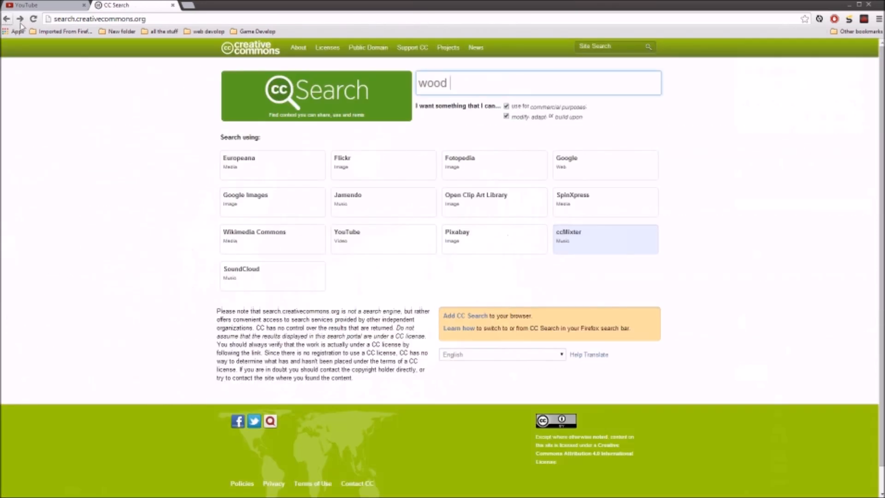
Run the CC search for "wood" using Google and look over the web results
left_click(453, 87)
left_click(579, 168)
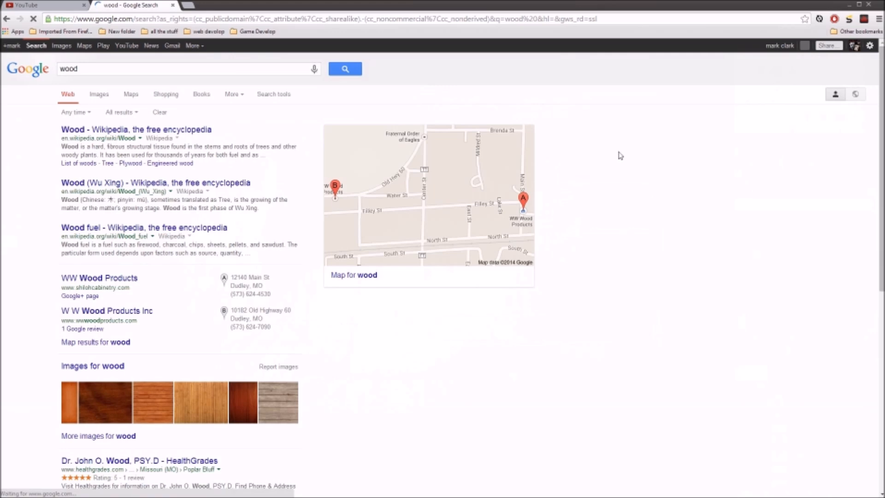
scroll(165, 224, "down", 2)
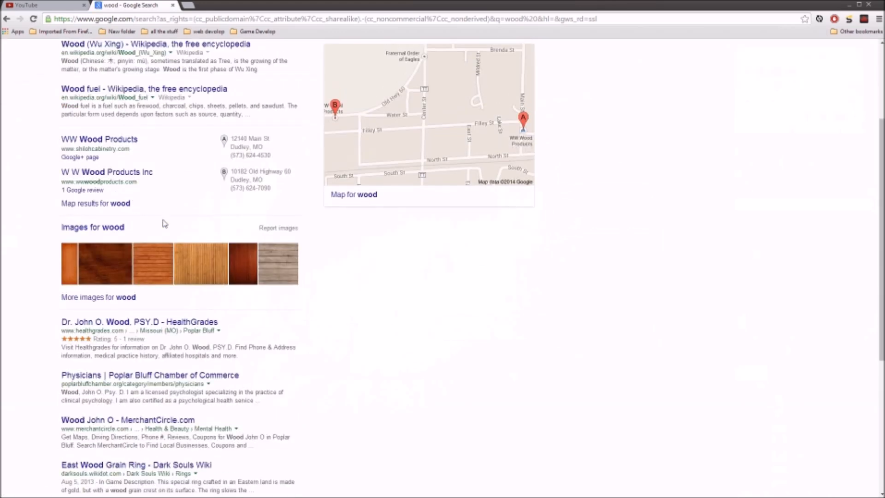
scroll(164, 223, "up", 1)
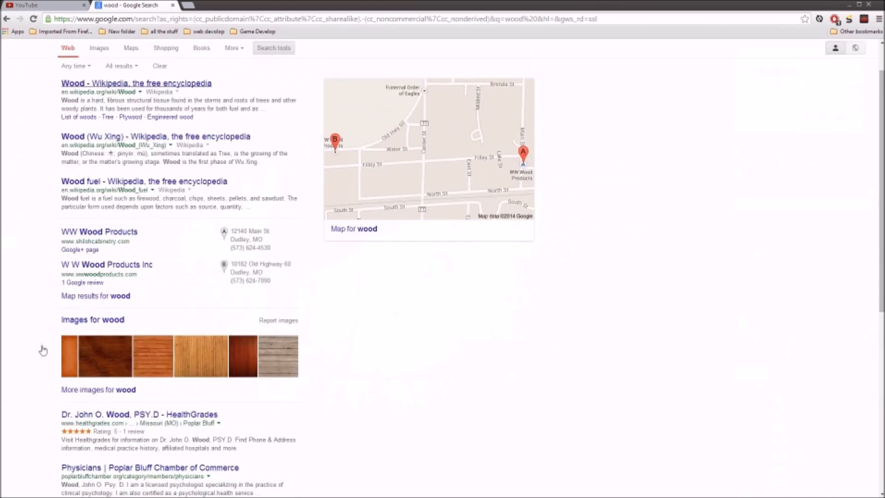
Return to CC Search, search Google for "wood backgrounds", and browse the image results labeled for reuse with modification
left_click(6, 19)
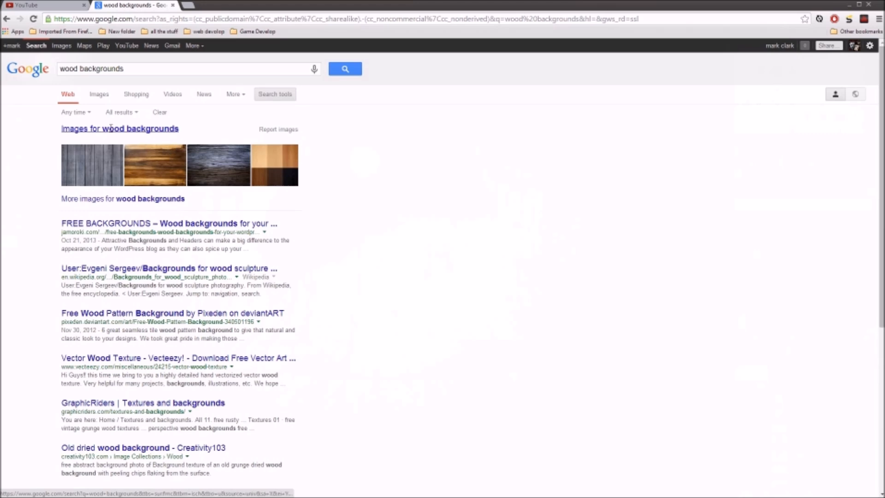
left_click(112, 131)
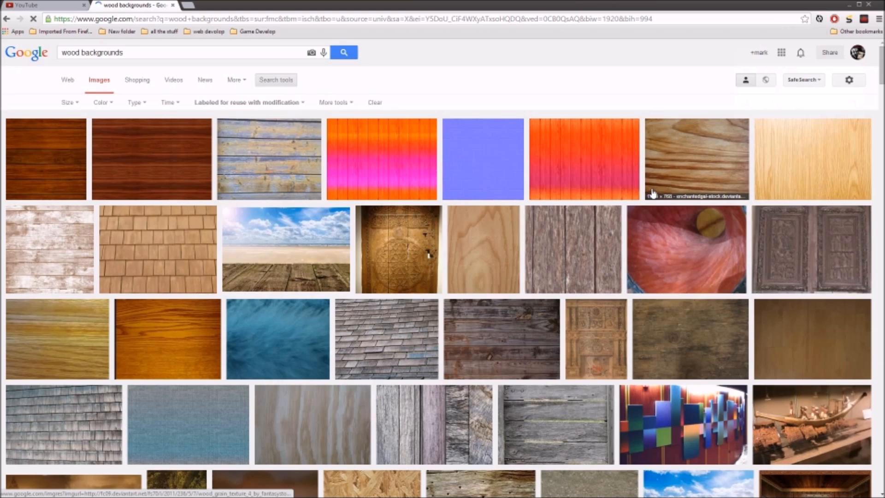
scroll(612, 258, "down", 5)
scroll(613, 275, "down", 5)
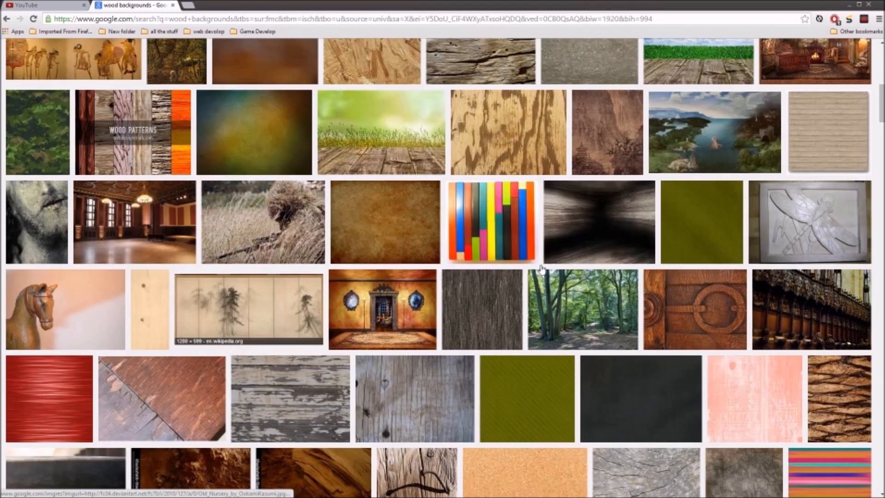
Browse the full set of reusable "wood backgrounds" image results, then return toward the beginning of the list
scroll(676, 320, "down", 8)
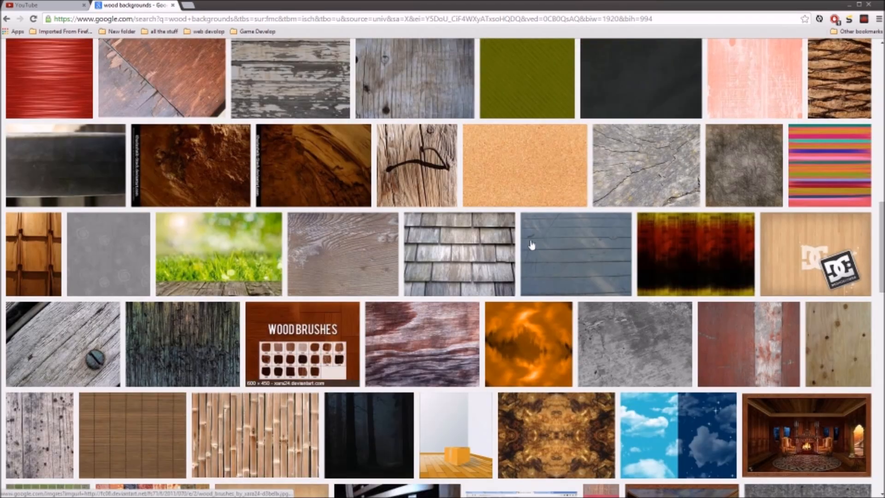
scroll(399, 281, "down", 6)
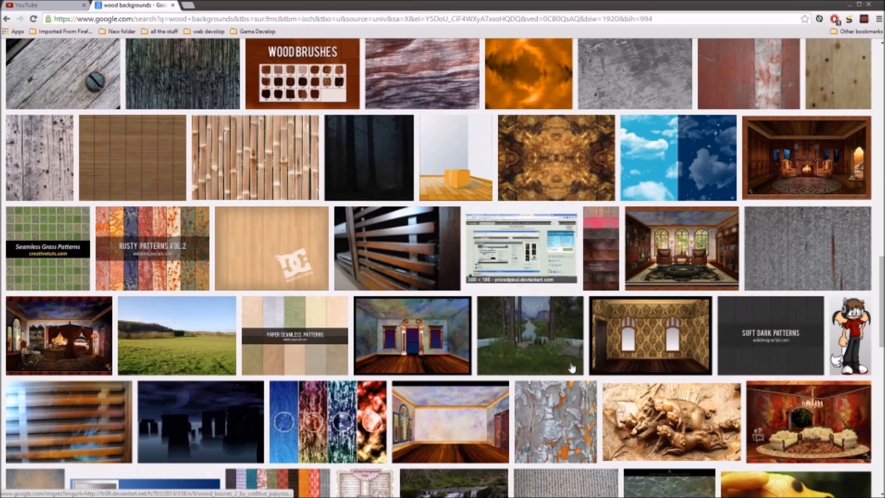
scroll(539, 262, "down", 7)
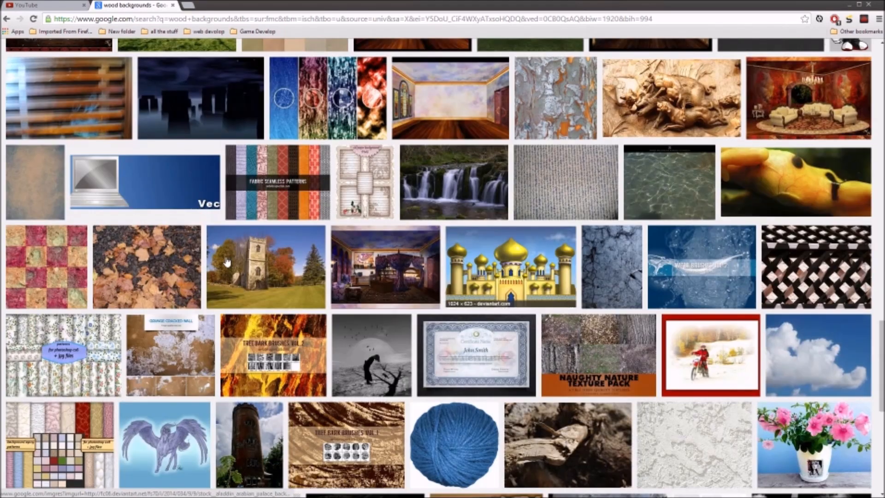
scroll(592, 253, "down", 7)
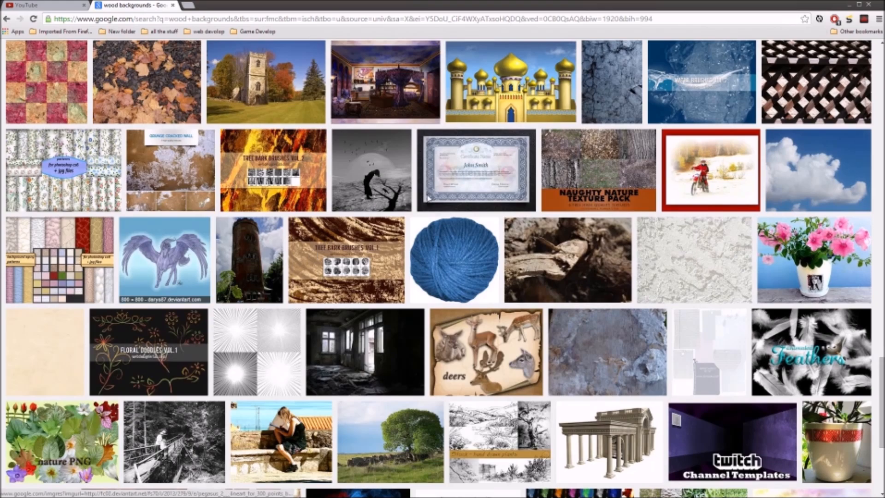
scroll(457, 258, "down", 2)
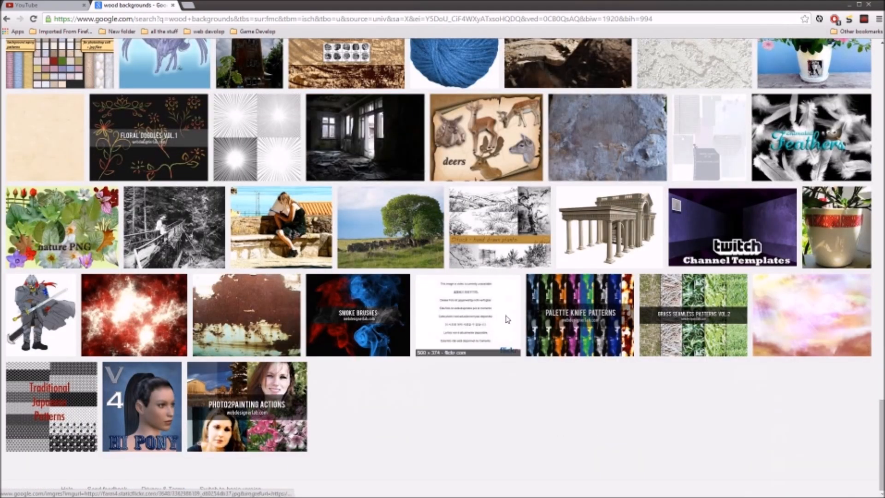
scroll(482, 283, "up", 8)
scroll(467, 261, "down", 6)
scroll(468, 265, "up", 15)
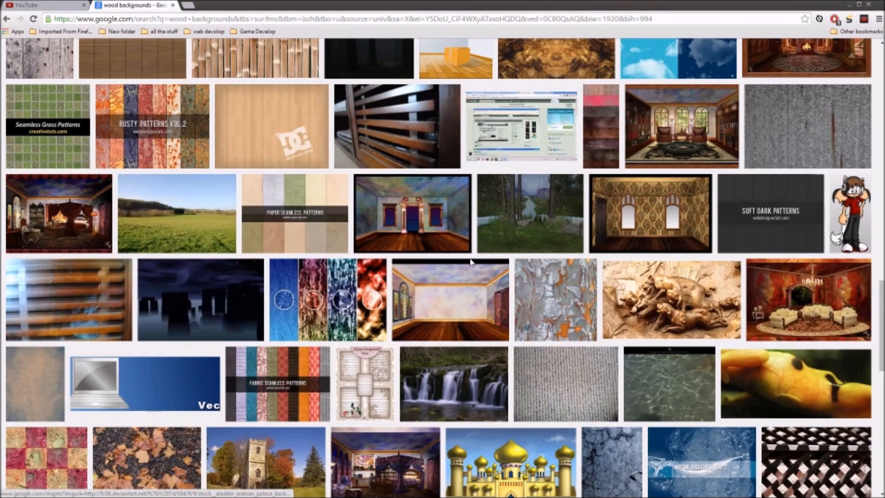
scroll(213, 180, "up", 2)
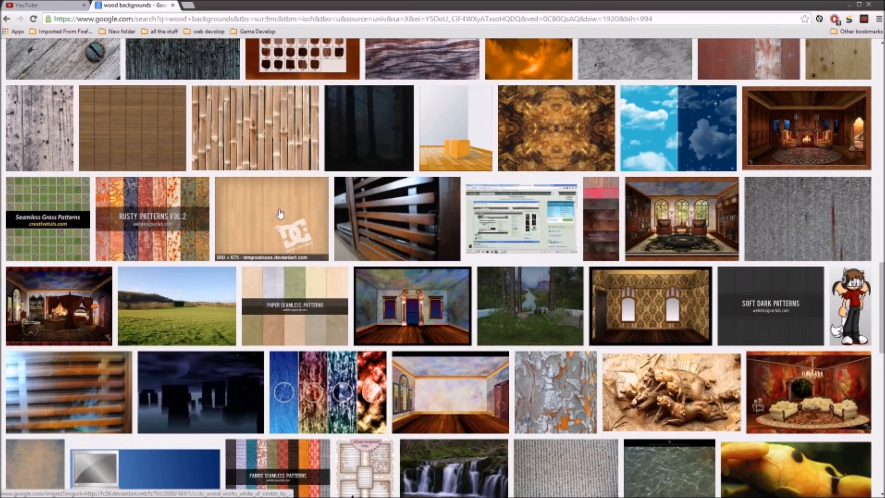
scroll(434, 133, "up", 8)
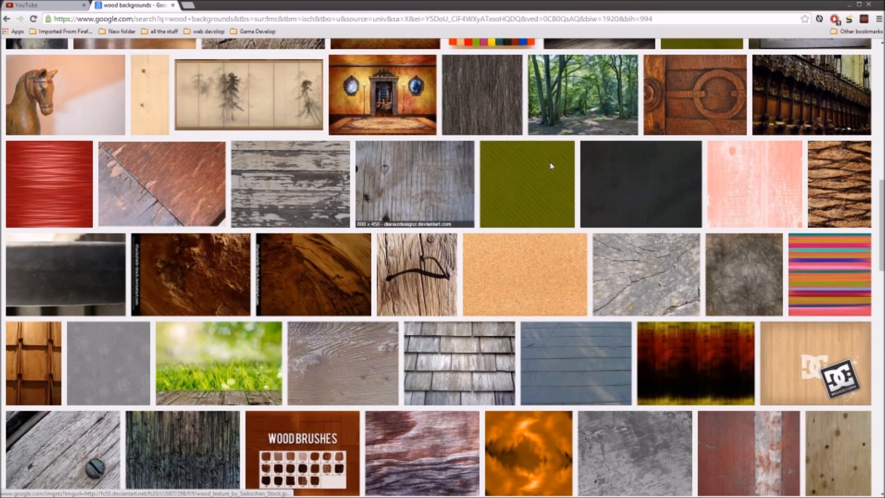
scroll(554, 167, "up", 6)
scroll(552, 167, "up", 6)
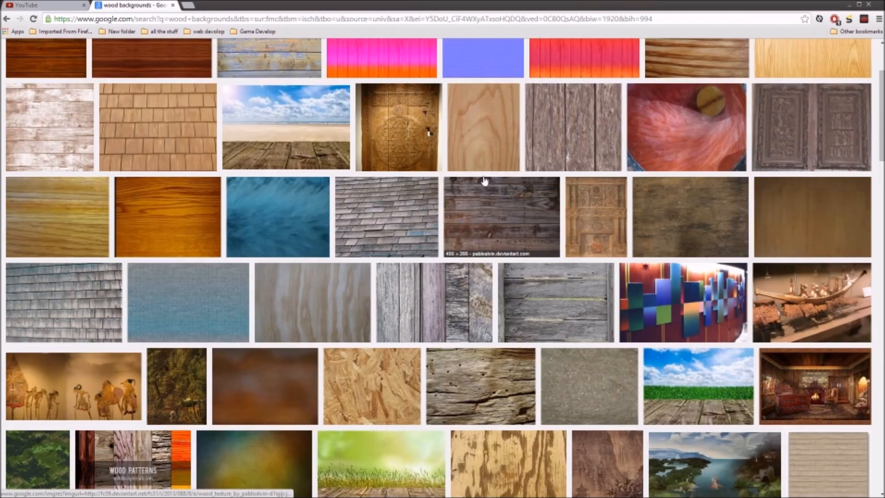
Open deviantart.com in a new browser tab and search the site for "wood backgrounds"
left_click(188, 6)
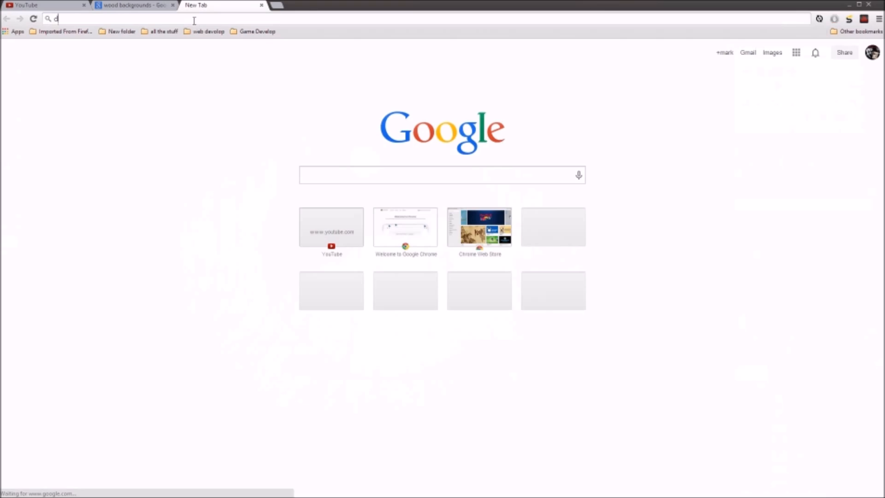
type("deviantart")
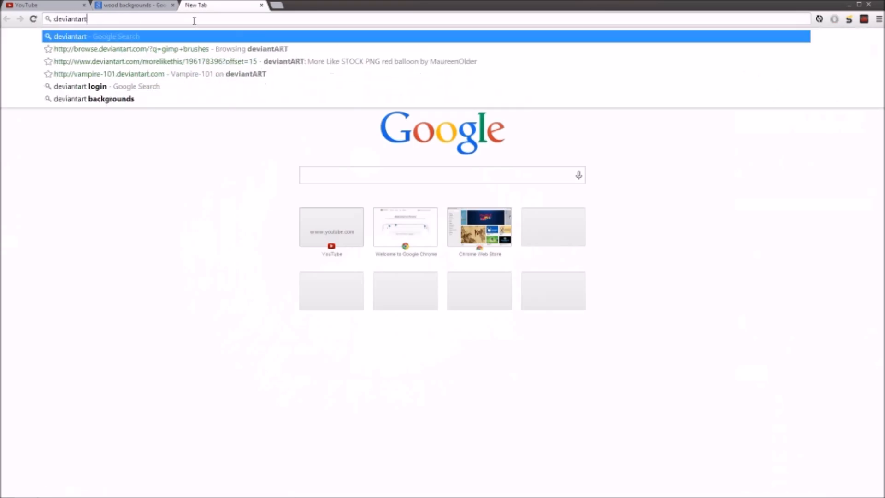
type(".co")
key("Return")
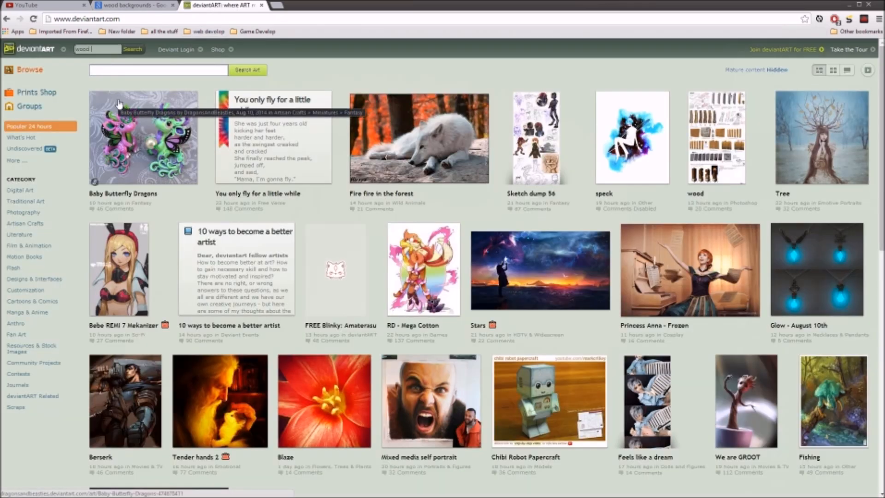
type("wood backgrounds")
key("Return")
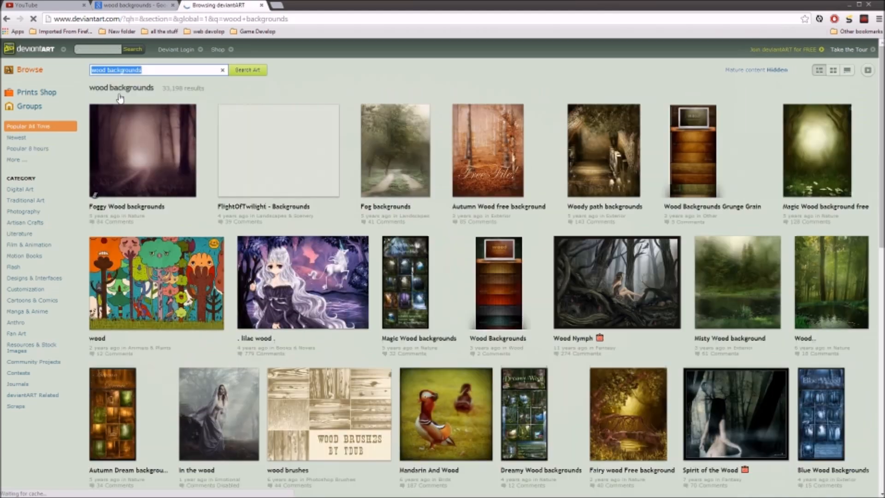
Look through the deviantART search results and open the Autumn Dream backgrounds deviation
scroll(636, 172, "down", 8)
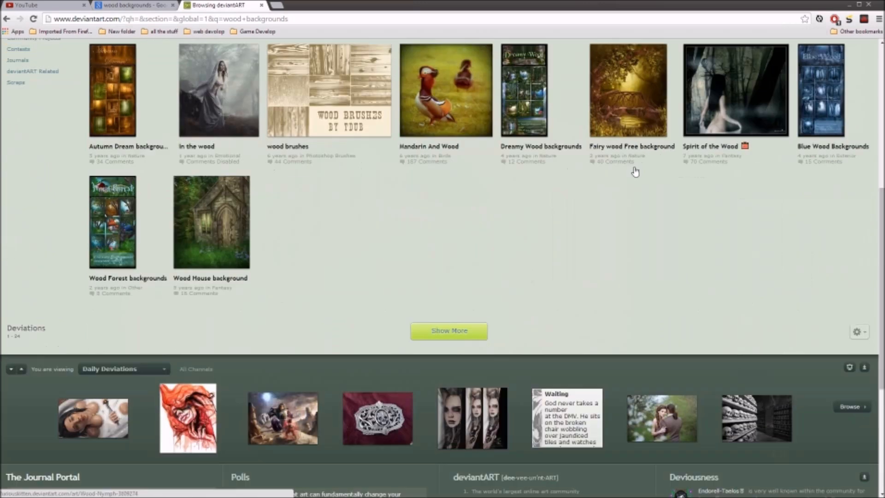
scroll(636, 172, "down", 5)
scroll(572, 223, "up", 12)
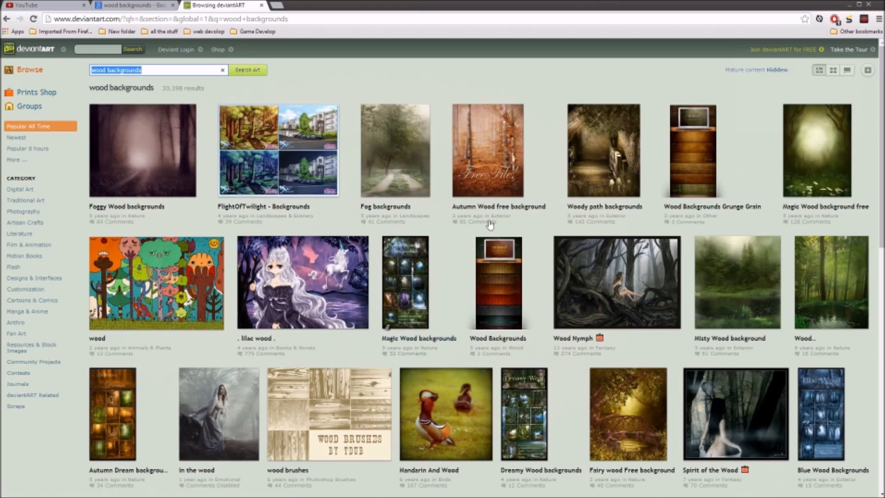
scroll(498, 221, "down", 3)
scroll(470, 314, "down", 1)
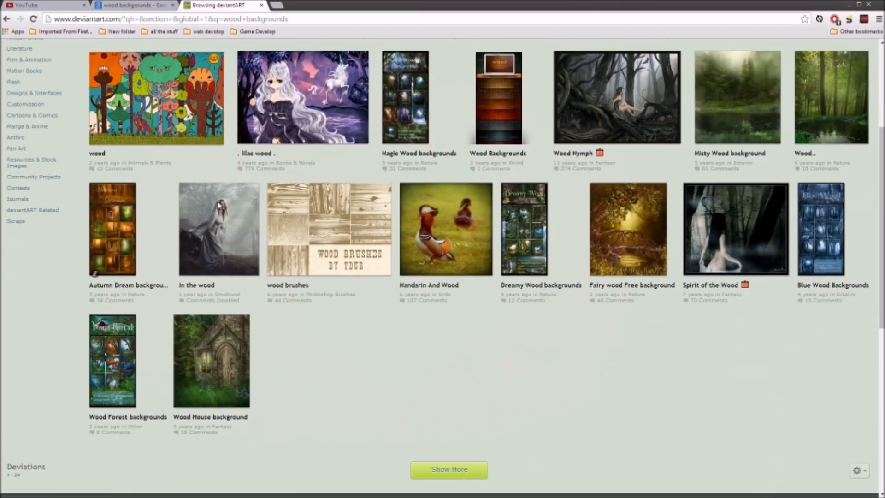
left_click(116, 250)
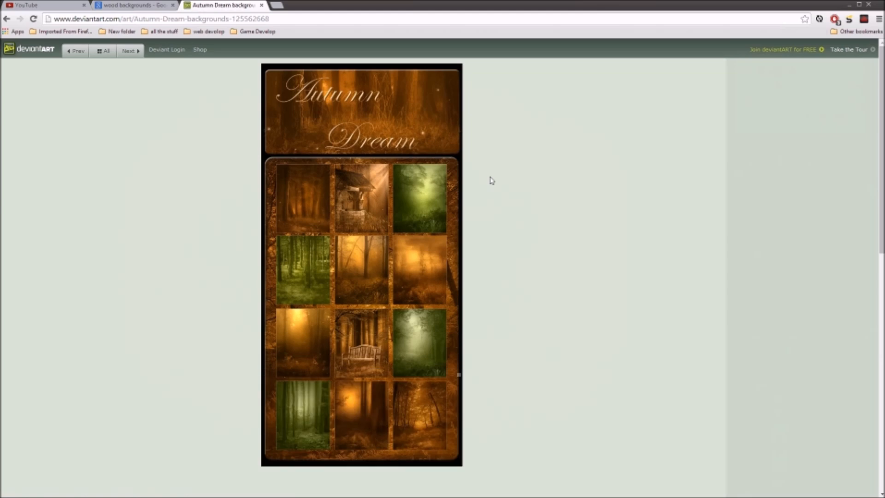
Examine the Autumn Dream backgrounds preview, its description with the usage rules, and the licence details
scroll(624, 159, "down", 1)
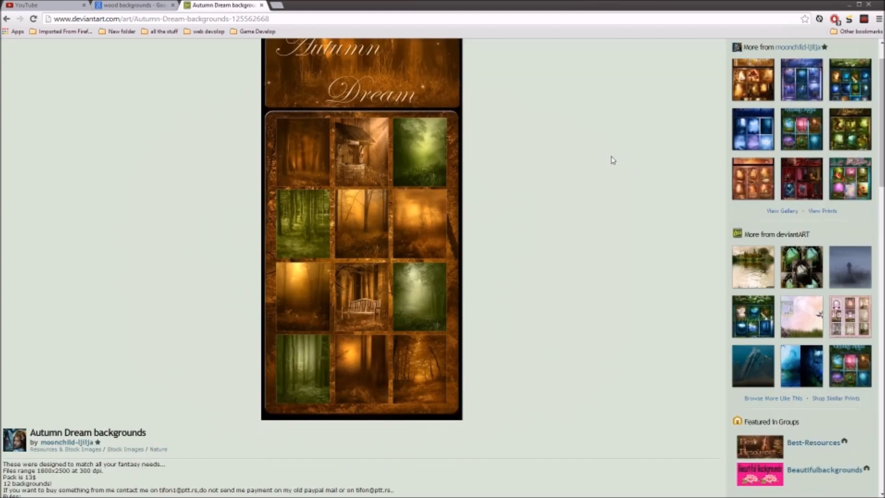
scroll(396, 194, "down", 4)
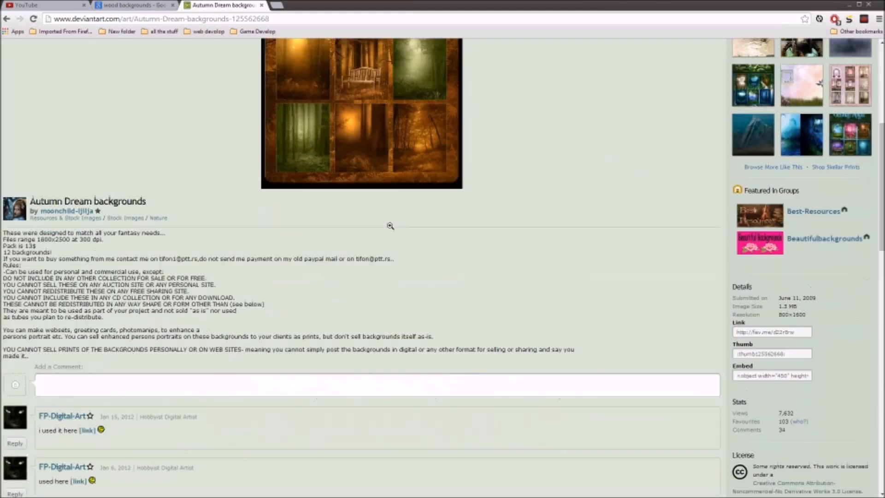
scroll(660, 203, "up", 1)
scroll(661, 204, "up", 4)
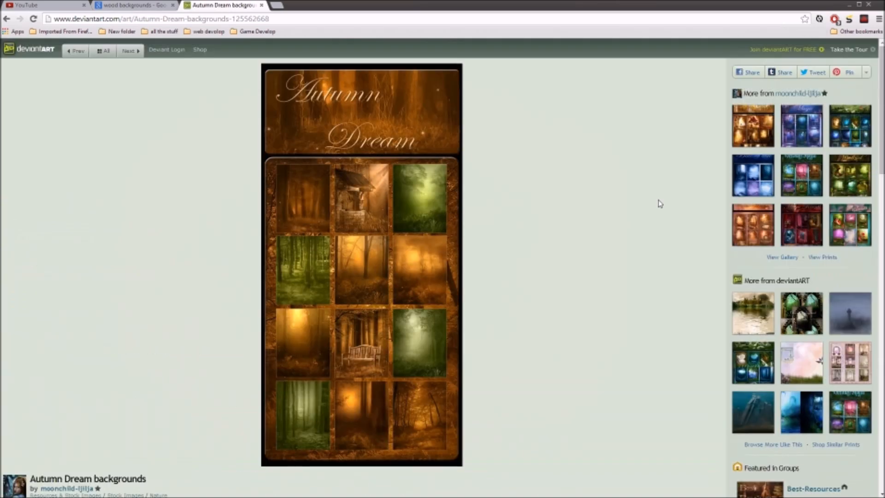
scroll(661, 204, "down", 9)
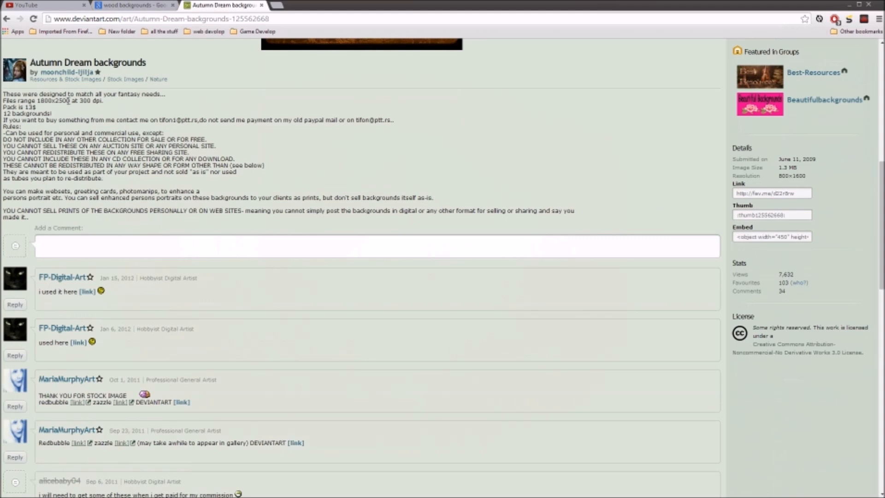
scroll(602, 206, "up", 9)
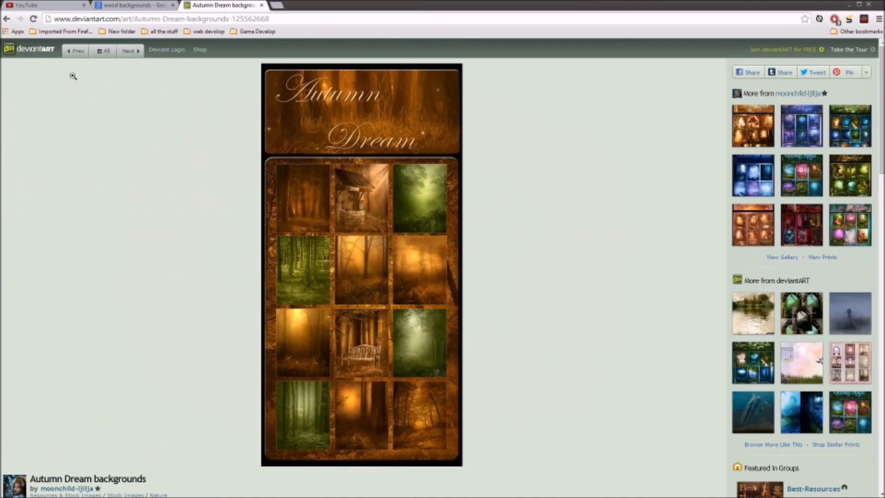
Return to the Google results, go back to the "wood textures" web search, and open its image results
left_click(132, 6)
scroll(437, 210, "down", 1)
scroll(437, 210, "up", 4)
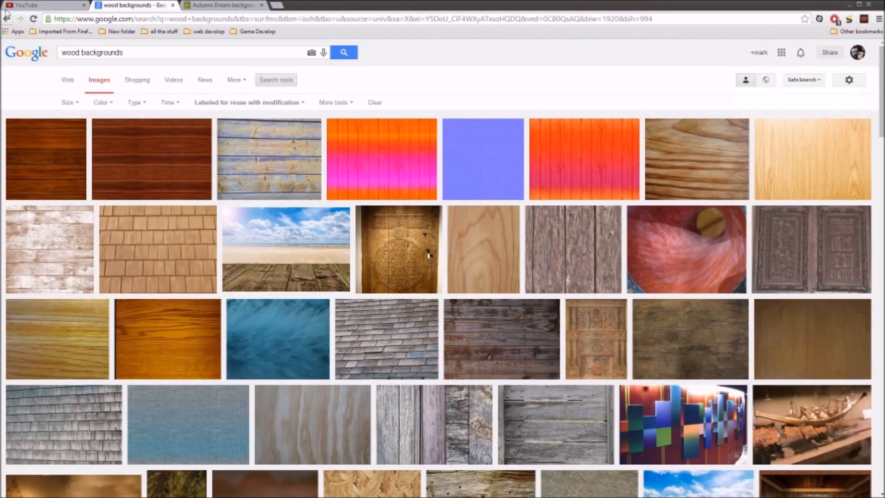
left_click(6, 19)
left_click(7, 19)
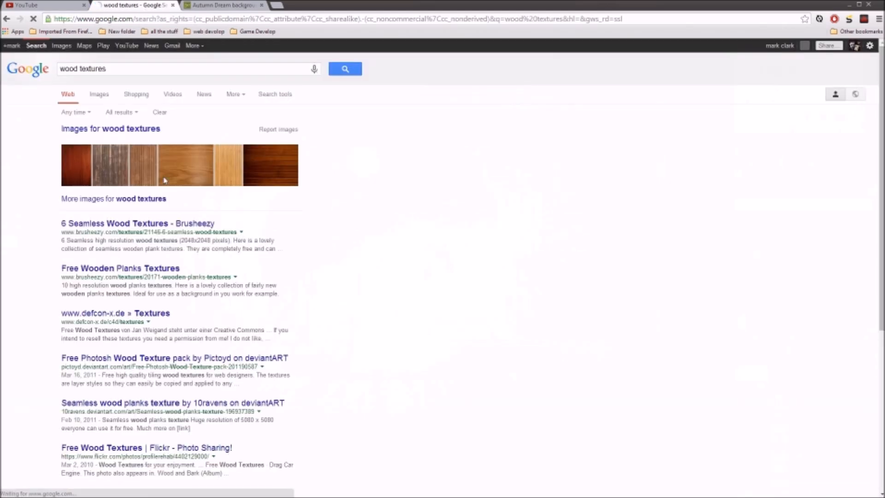
left_click(83, 130)
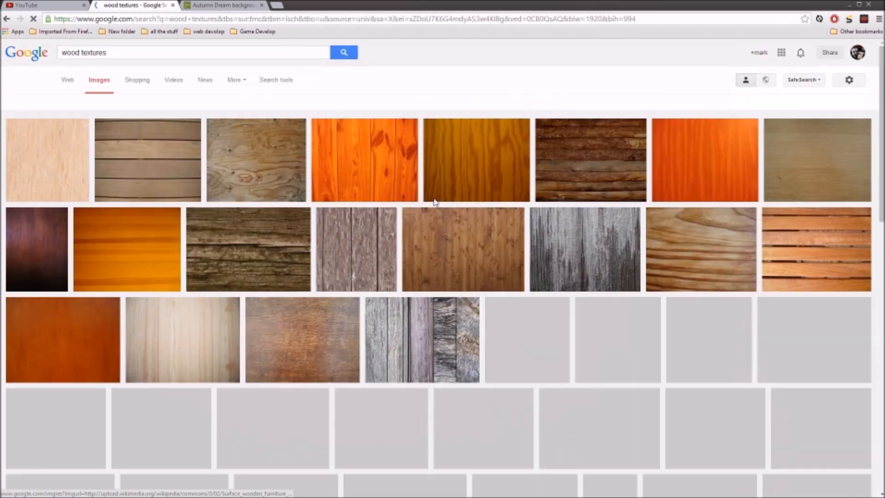
Browse the "wood textures" image results labeled for reuse with modification
scroll(490, 233, "down", 2)
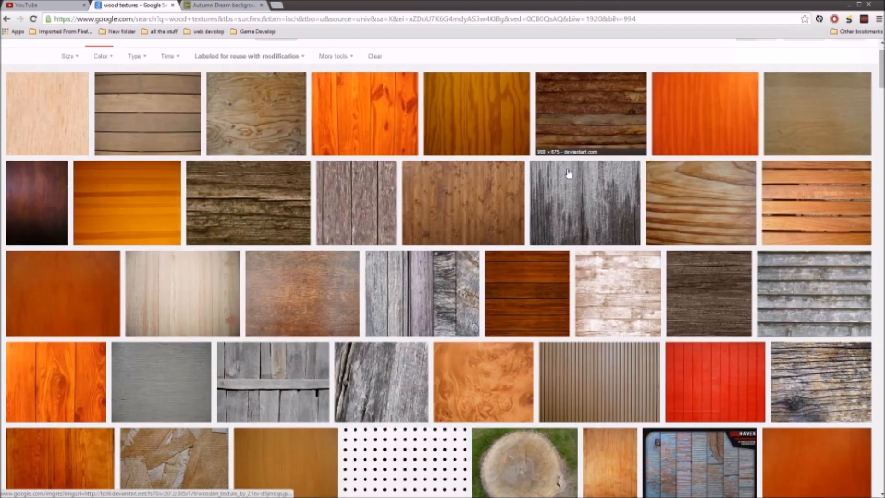
scroll(497, 332, "down", 3)
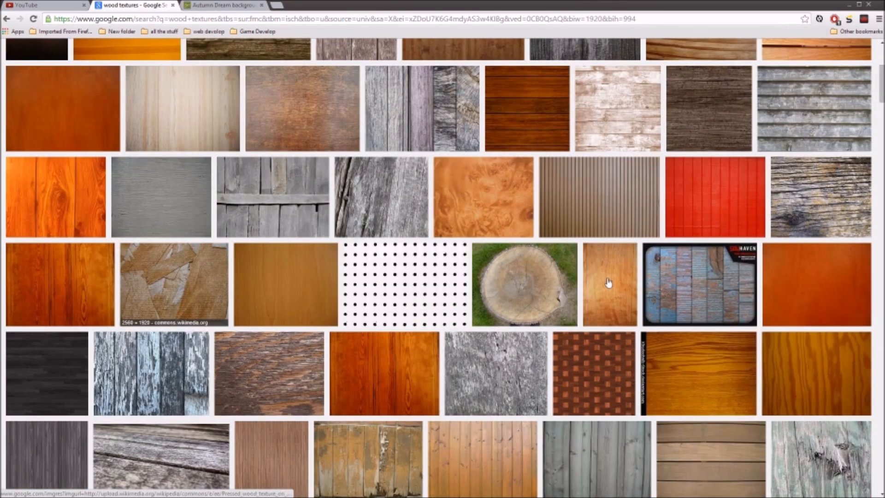
scroll(282, 255, "down", 9)
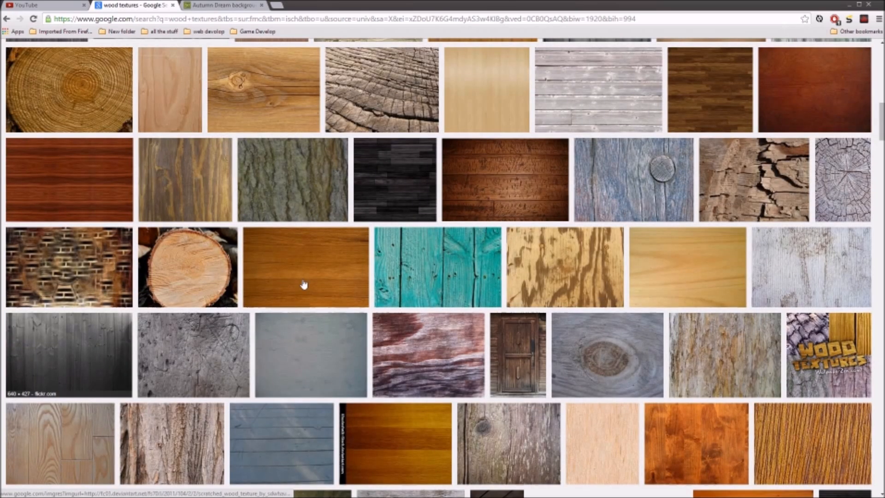
scroll(303, 284, "down", 2)
scroll(544, 270, "down", 3)
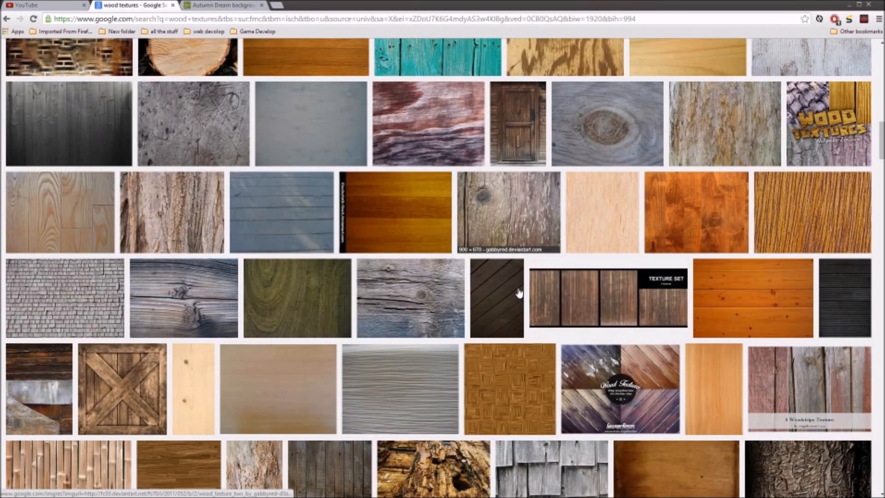
scroll(547, 267, "down", 4)
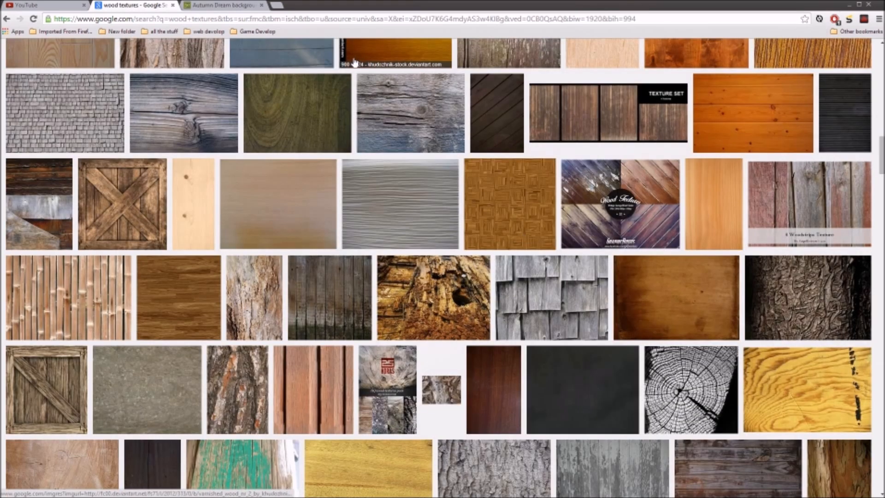
Switch back to GIMP with the glass sphere image on the wooden backdrop
key("alt+Tab")
key("alt+Tab")
key("alt+Tab")
key("alt+Tab")
key("alt+Tab")
key("alt+Tab")
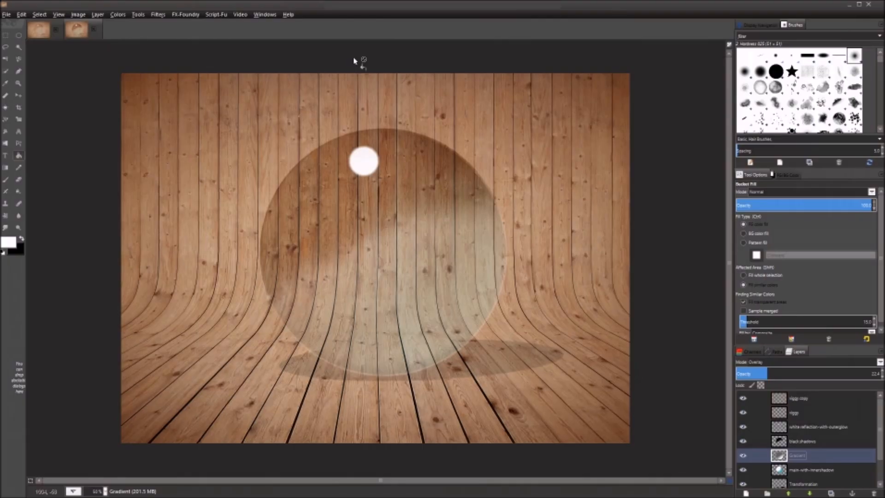